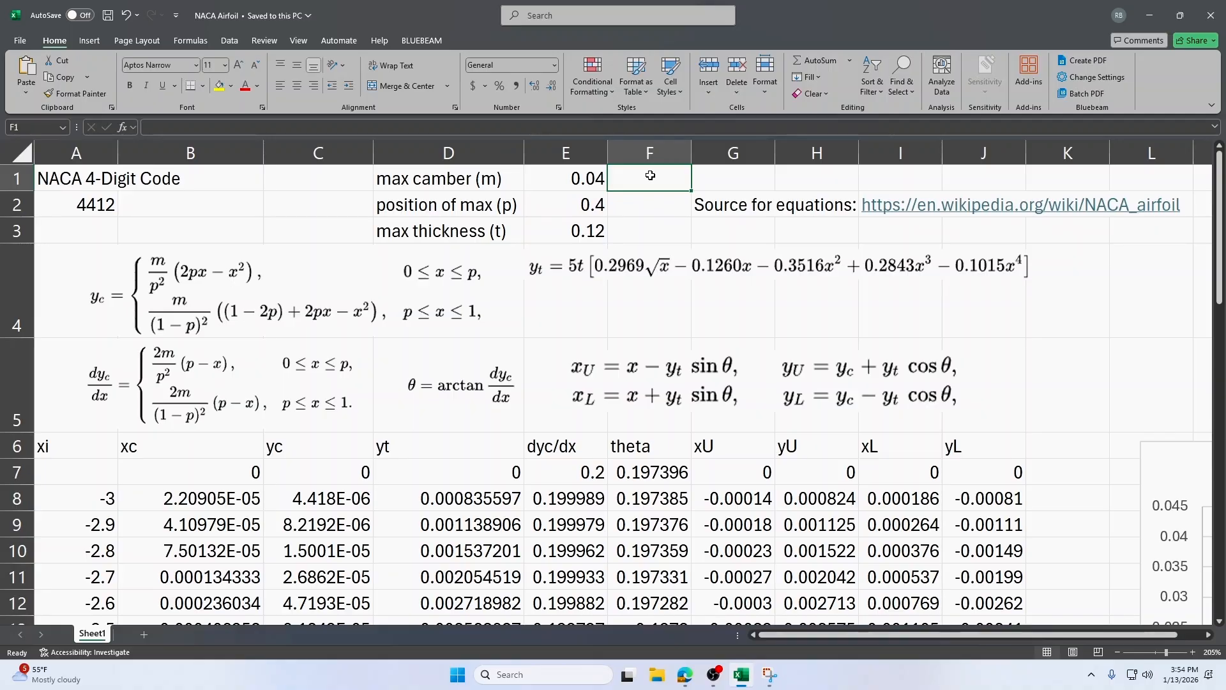
# Step: Examine the NACA 4-digit code, the maximum camber parameter and the thickness formula in cell D7
pyautogui.click(104, 204)
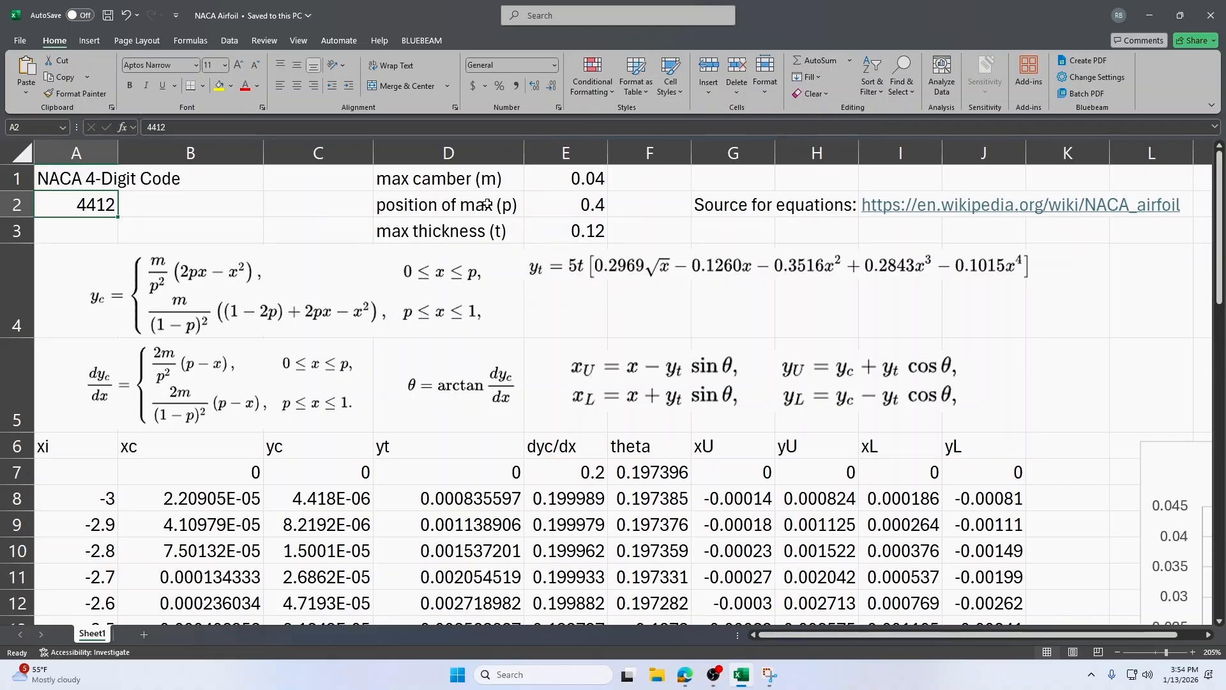
pyautogui.click(596, 189)
pyautogui.click(80, 202)
pyautogui.click(449, 474)
pyautogui.doubleClick(455, 127)
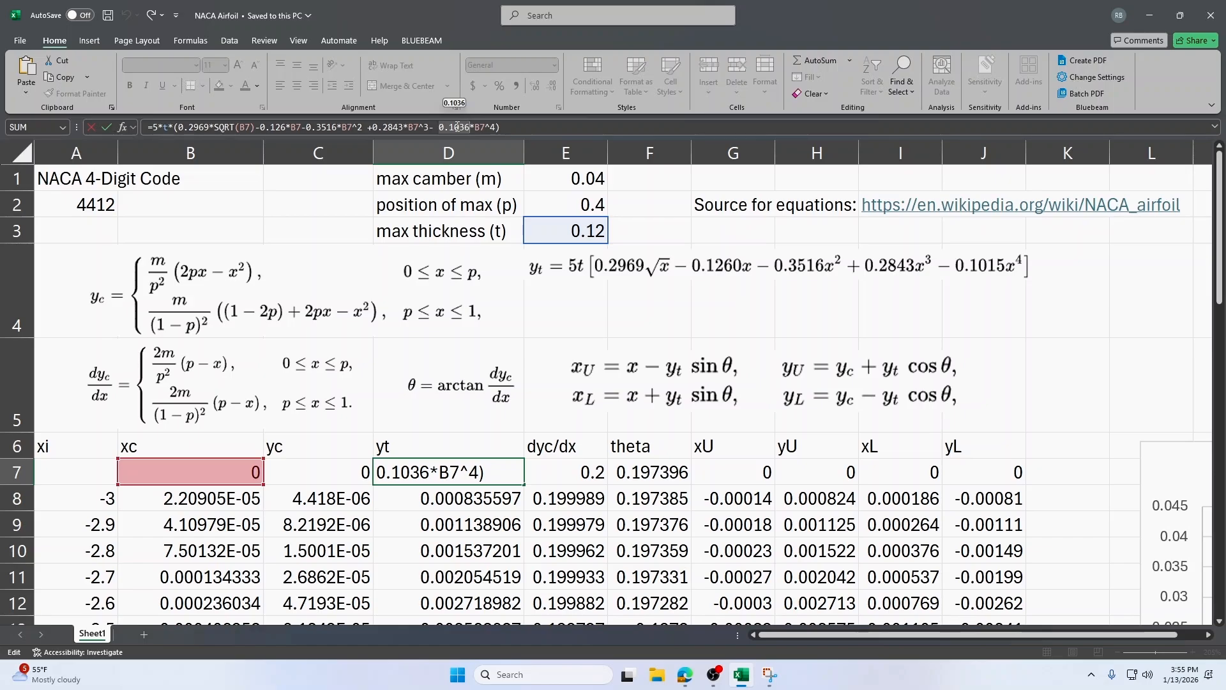
pyautogui.click(646, 325)
pyautogui.press('Escape')
pyautogui.press('Home')
# Step: Examine how the xc column is built, from the formula in cell B8 to the entered values further down
pyautogui.scroll(-2, 147, 460)
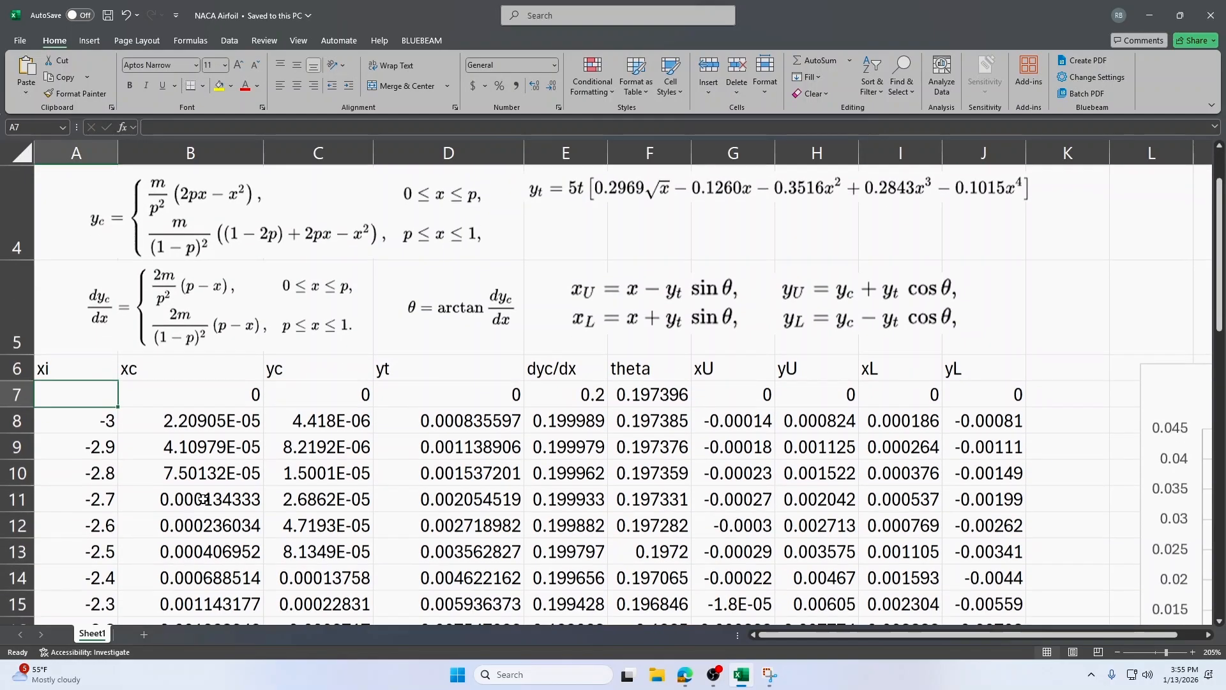
pyautogui.moveTo(191, 321); pyautogui.dragTo(197, 551)
pyautogui.click(202, 446)
pyautogui.click(156, 302)
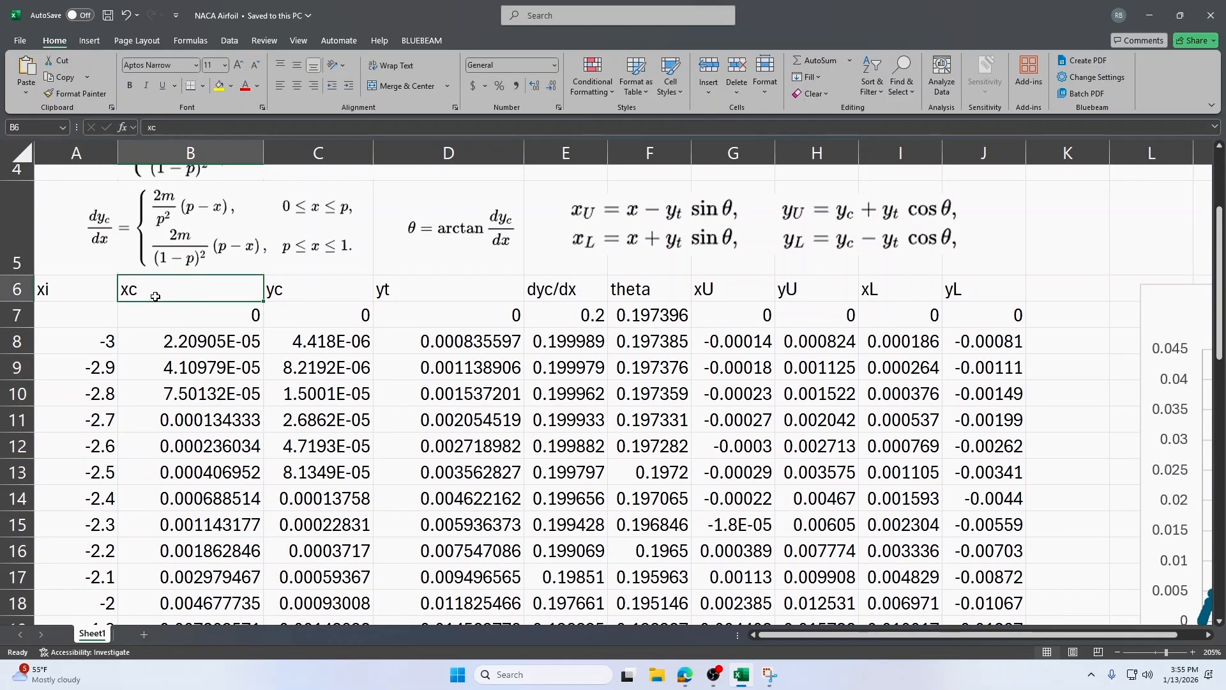
pyautogui.moveTo(191, 341)
pyautogui.mouseDown()
pyautogui.moveTo(192, 446)
pyautogui.moveTo(192, 342)
pyautogui.mouseUp()
pyautogui.scroll(-2, 191, 392)
pyautogui.scroll(1, 191, 392)
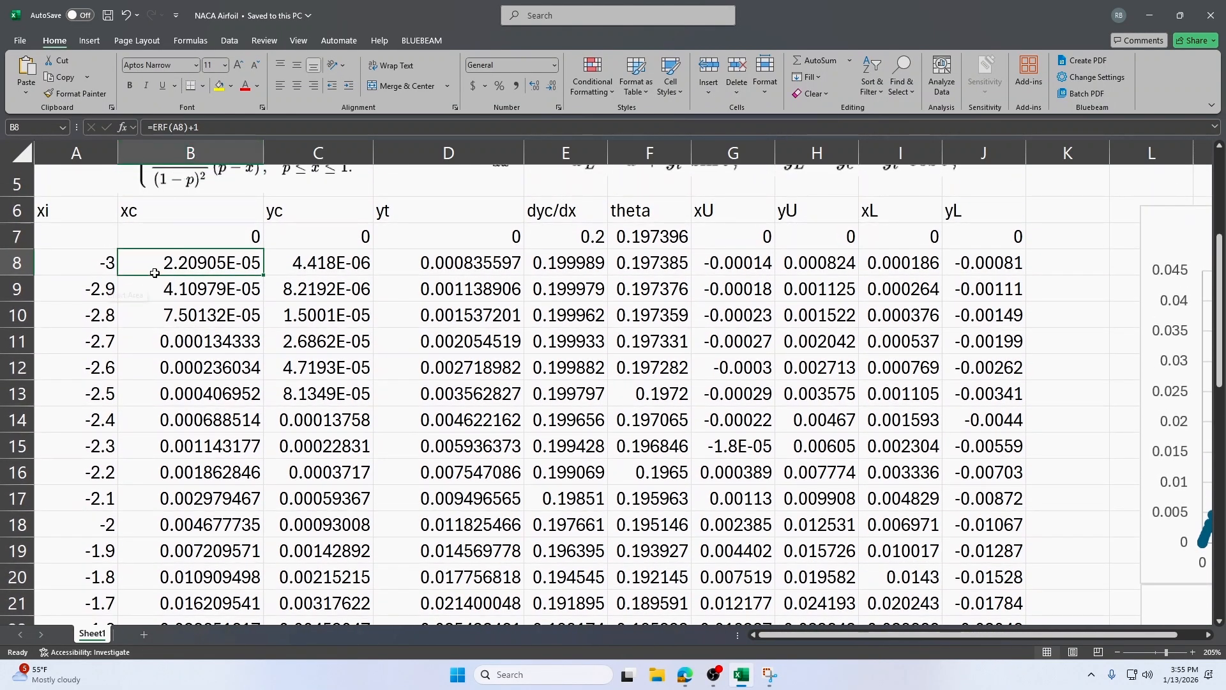
pyautogui.scroll(-6, 217, 422)
pyautogui.scroll(-1, 214, 555)
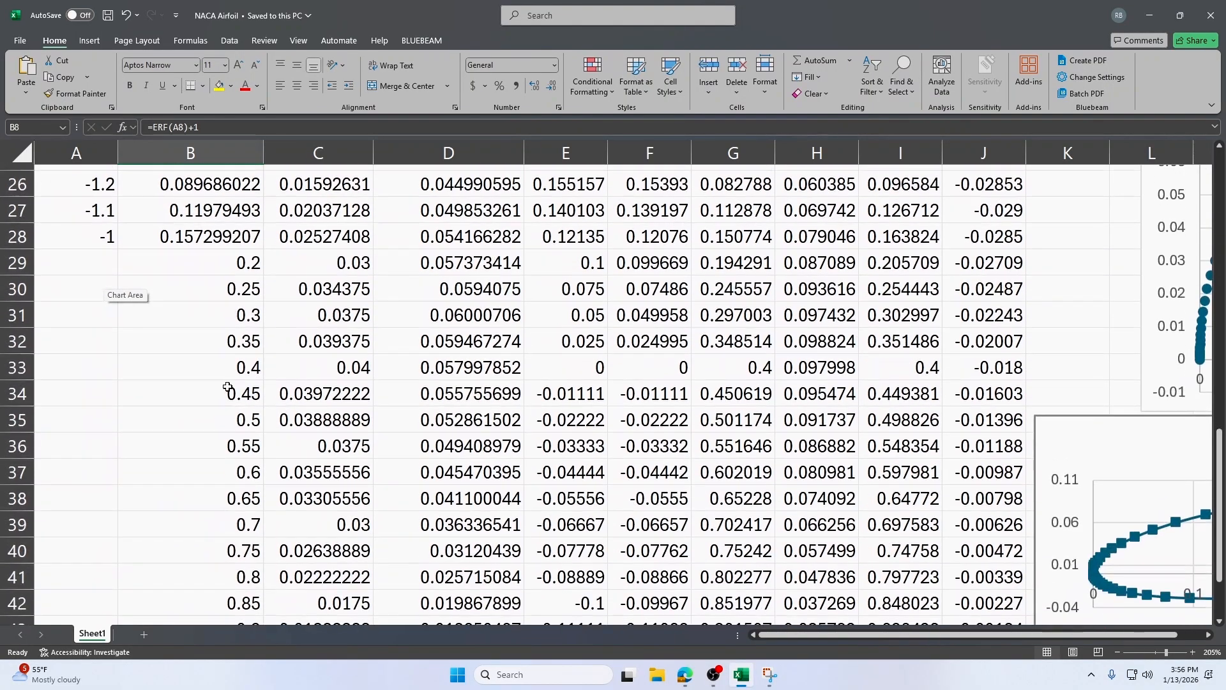
pyautogui.click(220, 367)
pyautogui.moveTo(197, 265); pyautogui.dragTo(216, 578)
pyautogui.click(221, 446)
pyautogui.scroll(-3, 213, 490)
pyautogui.scroll(6, 213, 490)
pyautogui.hscroll(1, 907, 639)
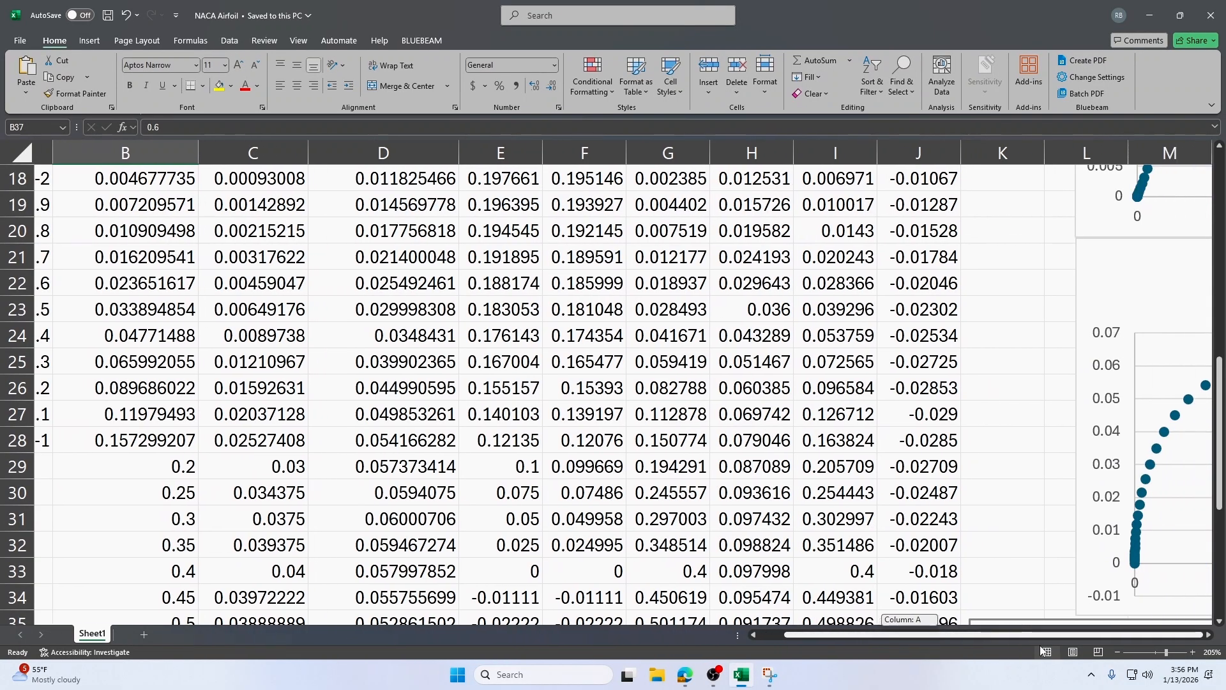
# Step: Examine the Camber Line and airfoil thickness charts beside the data table
pyautogui.keyDown('ctrl'); pyautogui.scroll(-2, 740, 374); pyautogui.keyUp('ctrl')
pyautogui.keyDown('ctrl'); pyautogui.scroll(-1, 739, 374); pyautogui.keyUp('ctrl')
pyautogui.scroll(3, 739, 375)
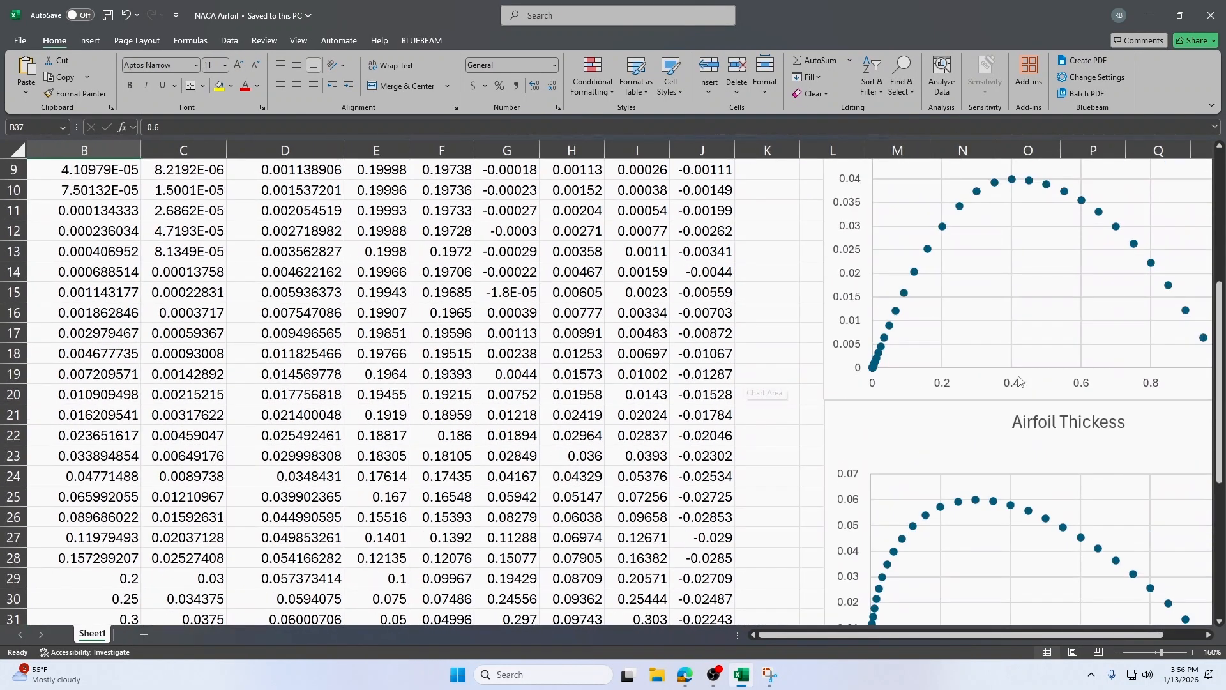
pyautogui.hscroll(1, 1000, 596)
pyautogui.scroll(-2, 1000, 595)
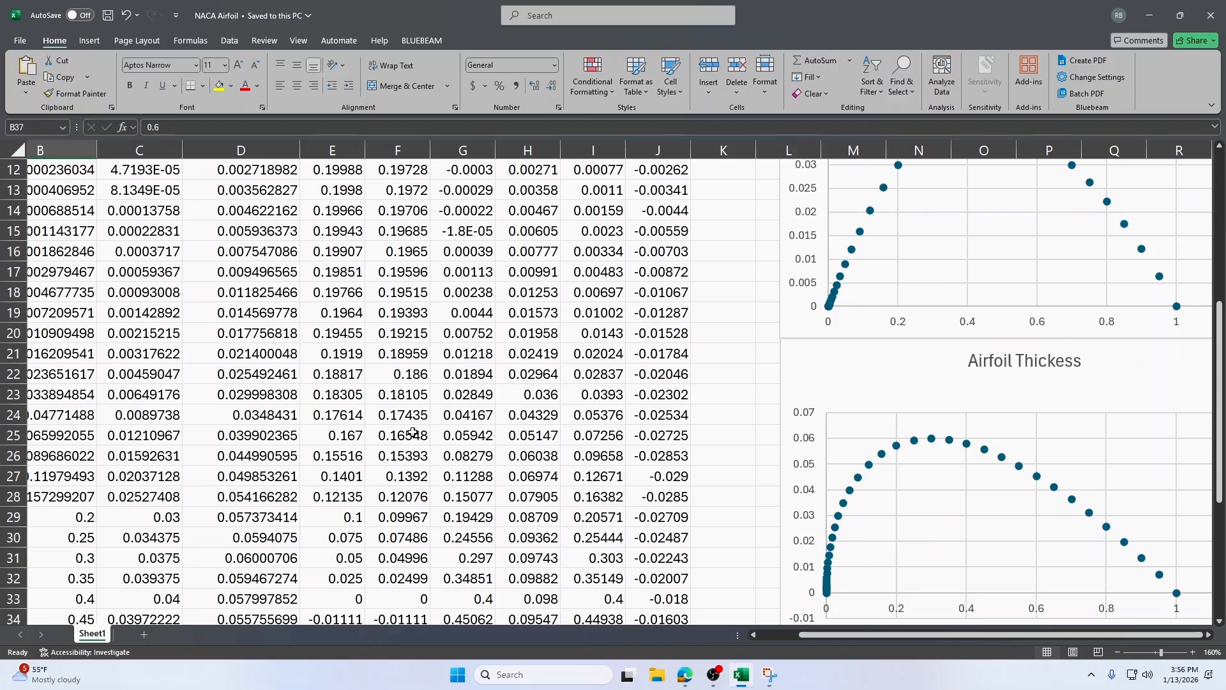
pyautogui.scroll(3, 839, 596)
pyautogui.moveTo(868, 639); pyautogui.dragTo(828, 639)
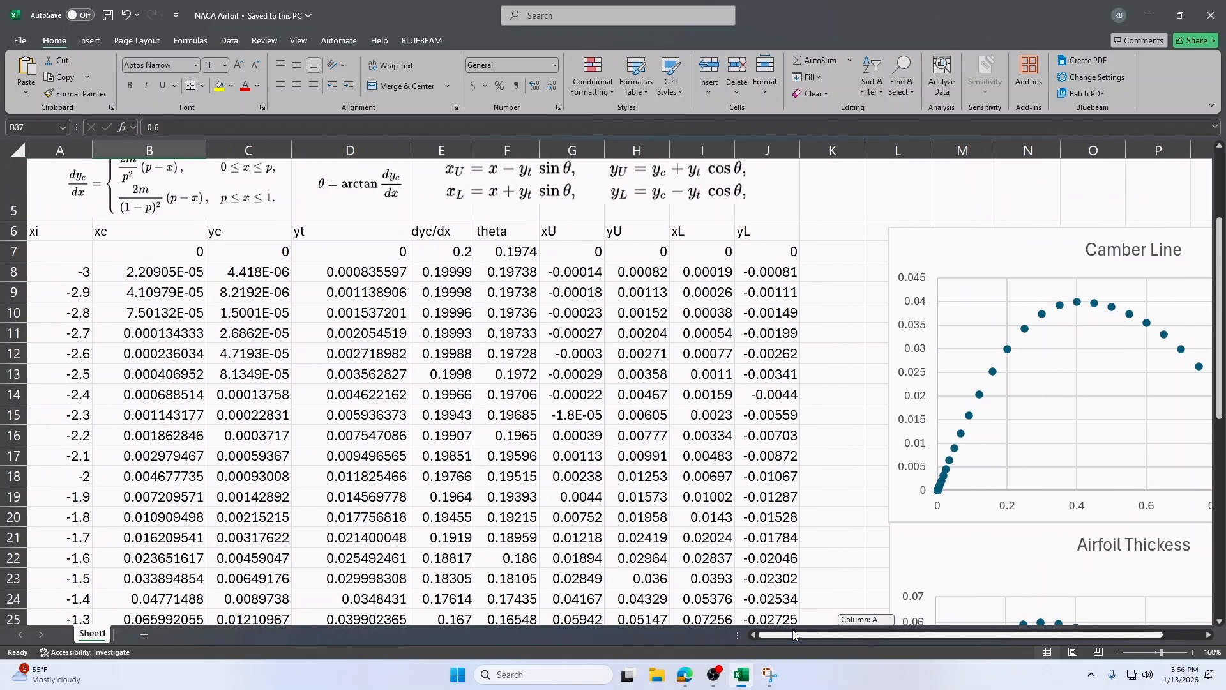
# Step: Examine the row 7 formulas for yc, yt, dyc/dx, theta, xU and yU against the source equations
pyautogui.click(249, 252)
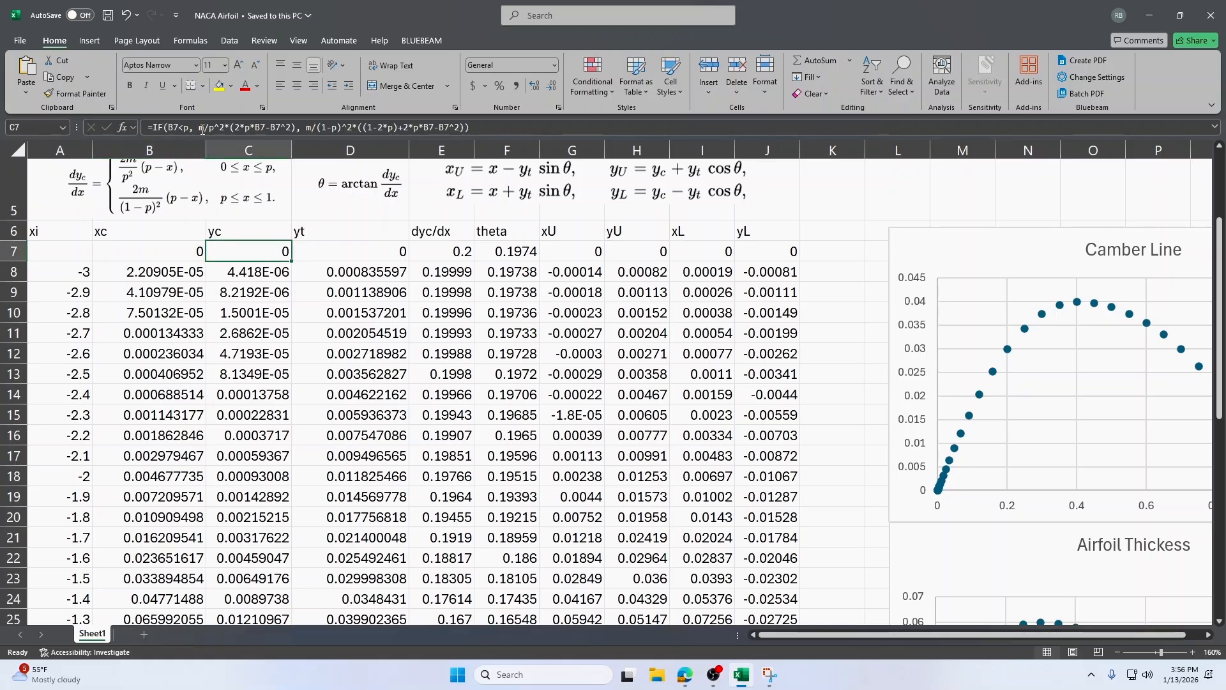
pyautogui.scroll(1, 389, 185)
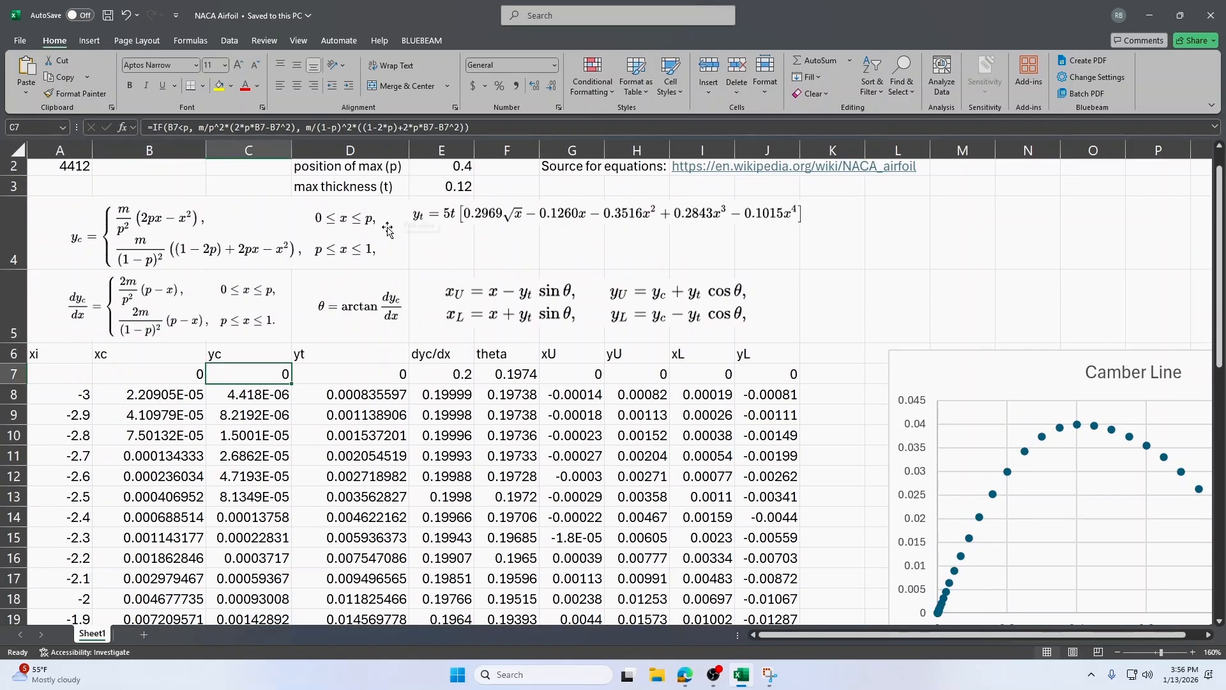
pyautogui.click(363, 373)
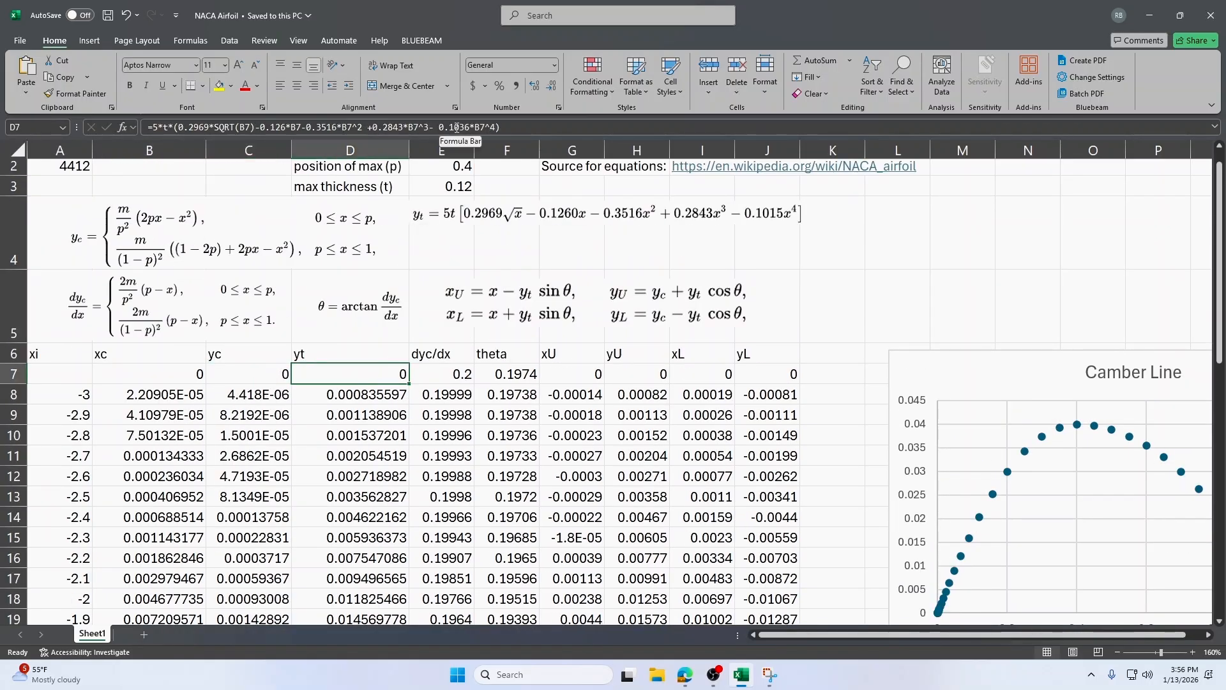
pyautogui.click(444, 375)
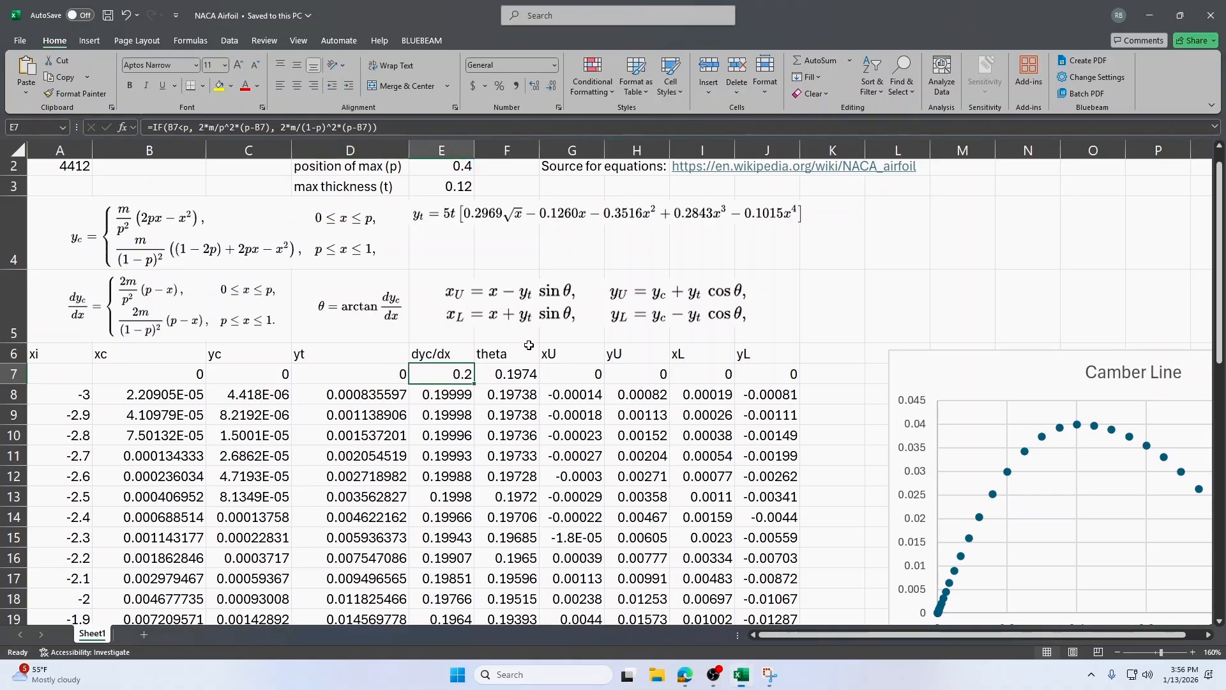
pyautogui.click(519, 376)
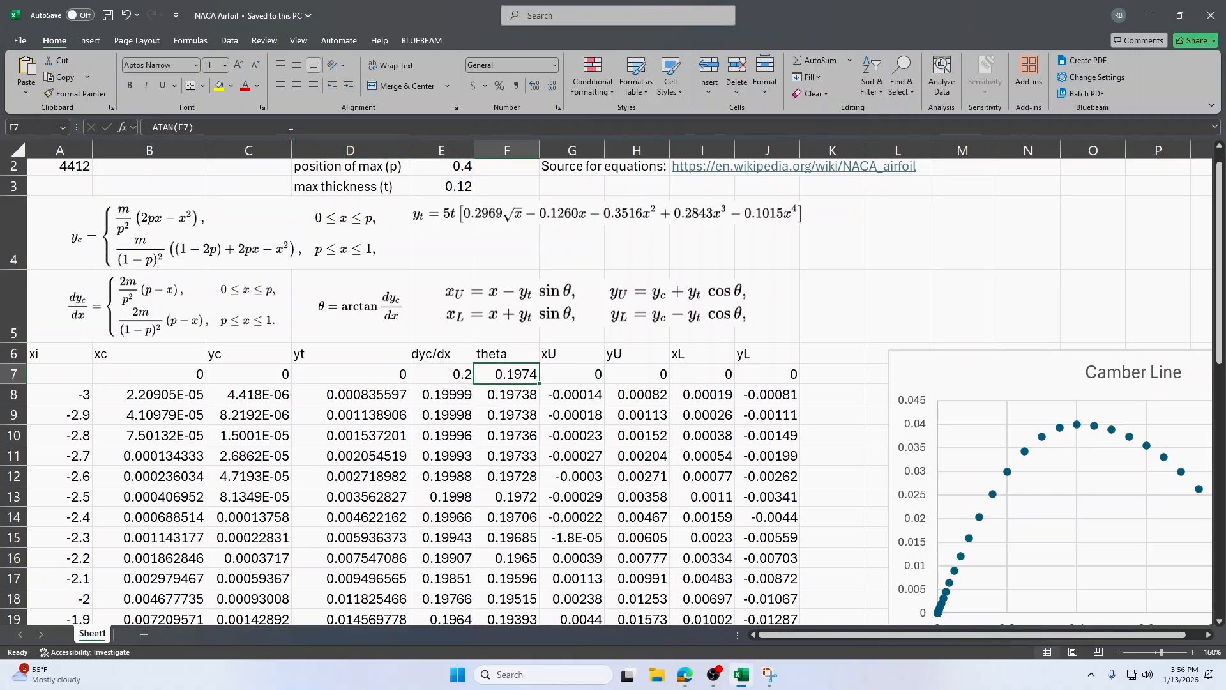
pyautogui.click(603, 375)
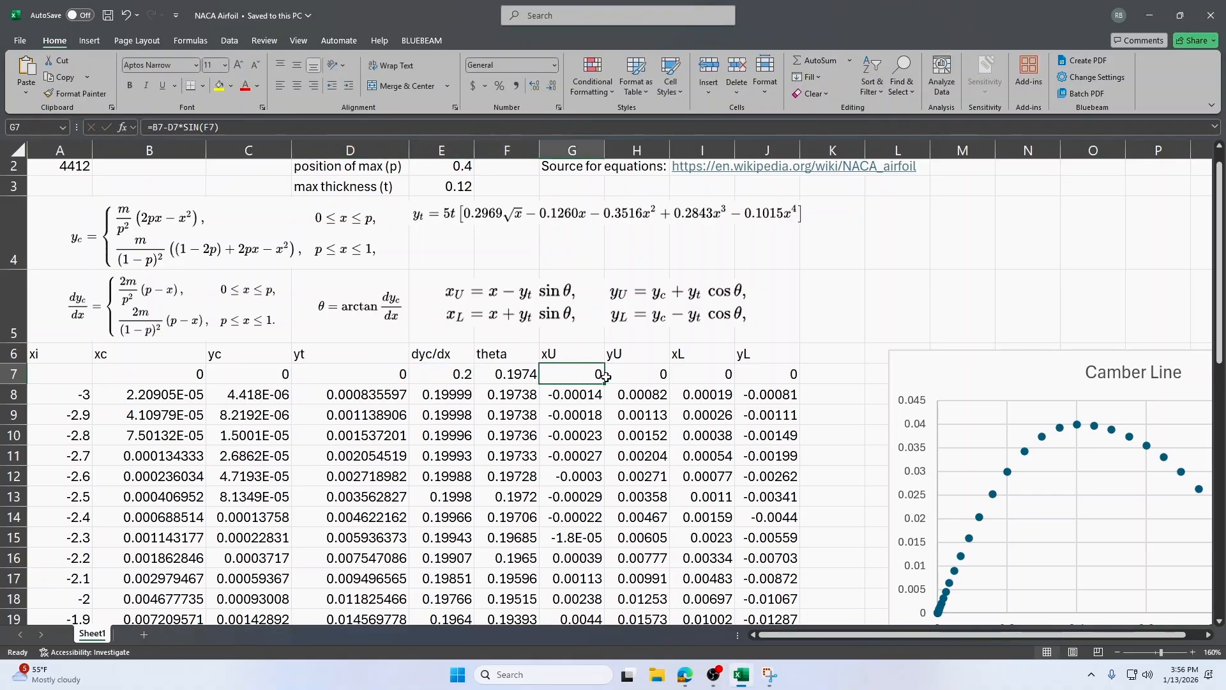
pyautogui.click(326, 128)
pyautogui.press('Escape')
pyautogui.press('Right')
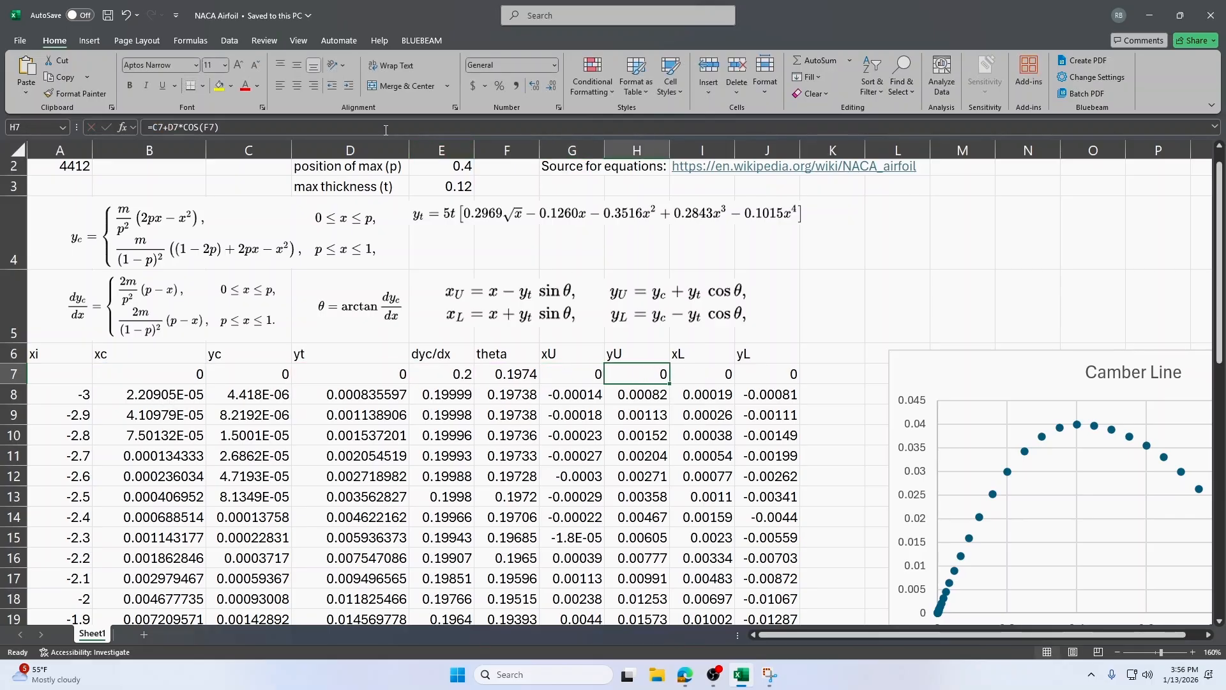
pyautogui.click(386, 129)
pyautogui.press('Escape')
pyautogui.scroll(-1, 712, 397)
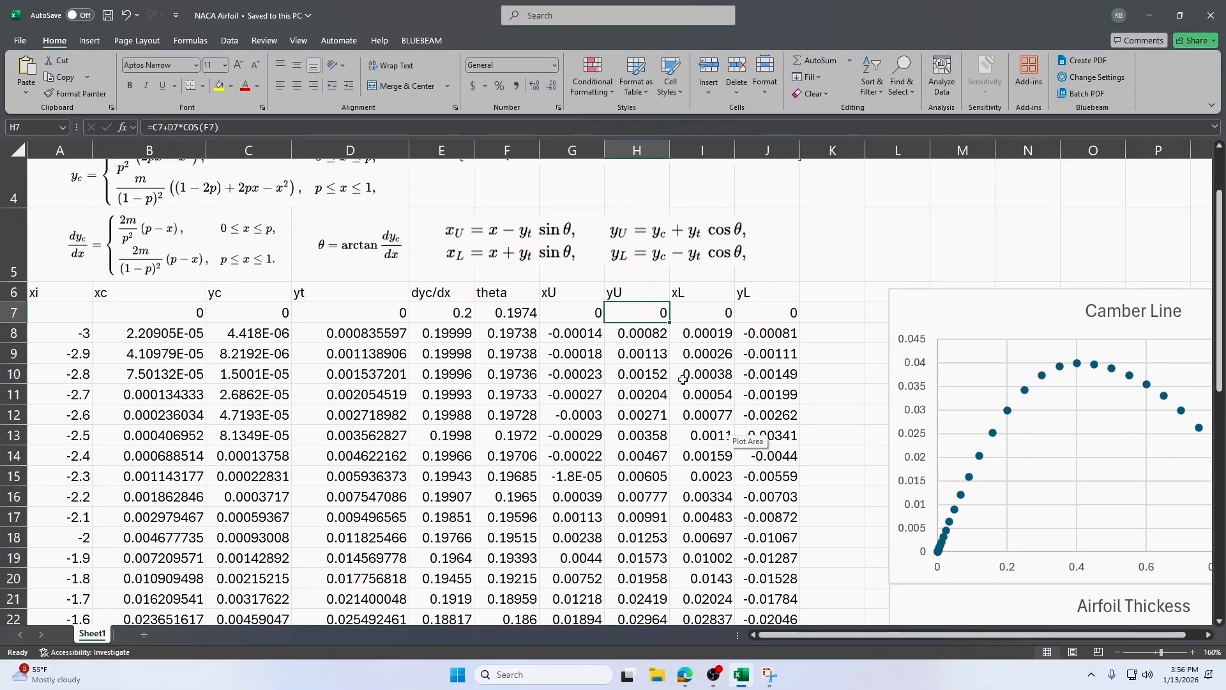
# Step: Examine the thickness and Airfoil Surface charts, and check the lower-surface yL formula in row 7
pyautogui.keyDown('ctrl'); pyautogui.scroll(-3, 806, 363); pyautogui.keyUp('ctrl')
pyautogui.scroll(-6, 895, 358)
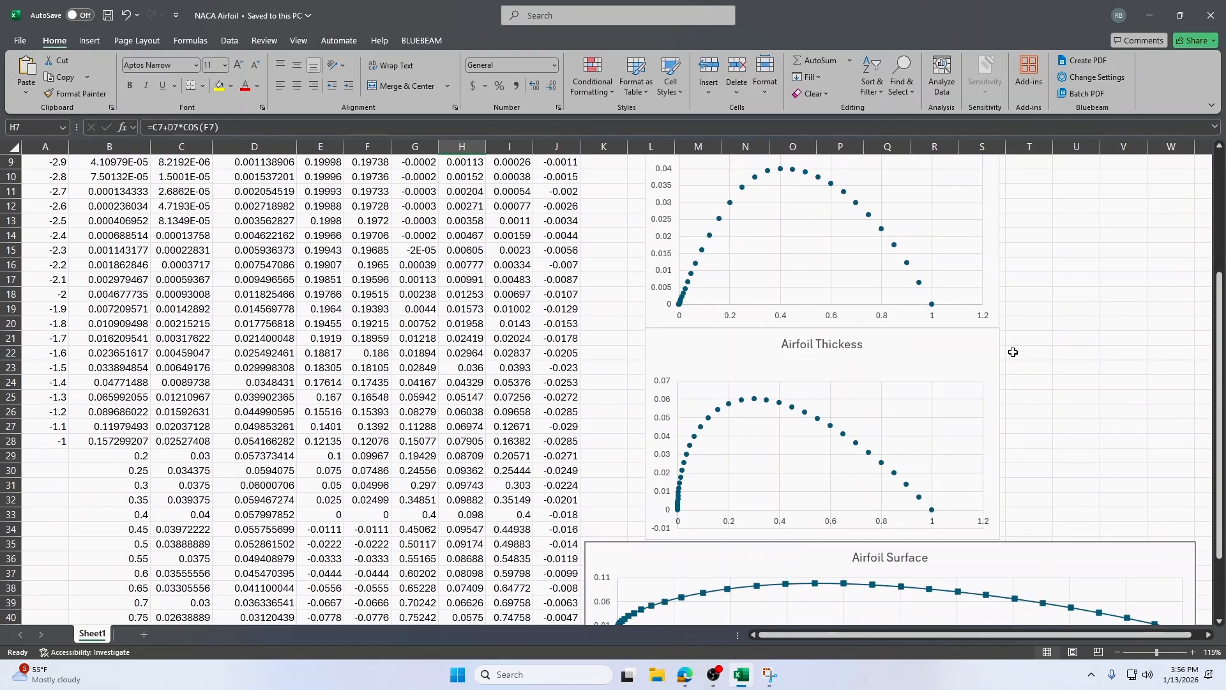
pyautogui.scroll(2, 1086, 460)
pyautogui.scroll(-2, 958, 550)
pyautogui.hscroll(1, 802, 560)
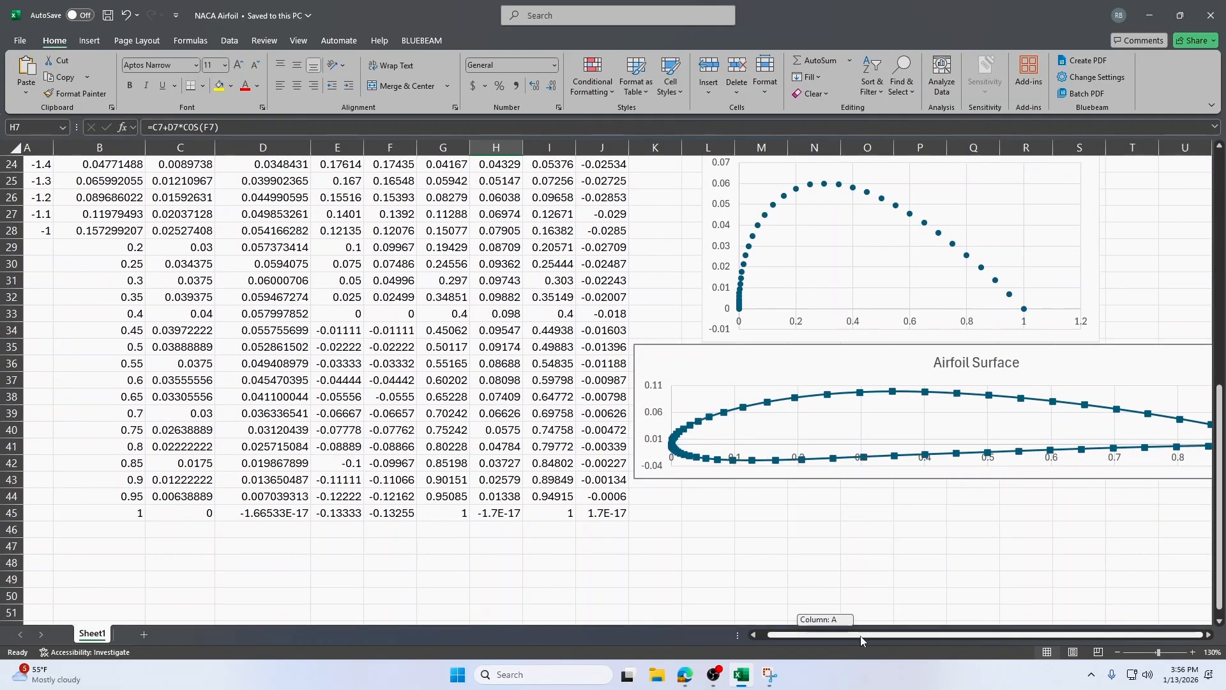
pyautogui.hscroll(3, 914, 588)
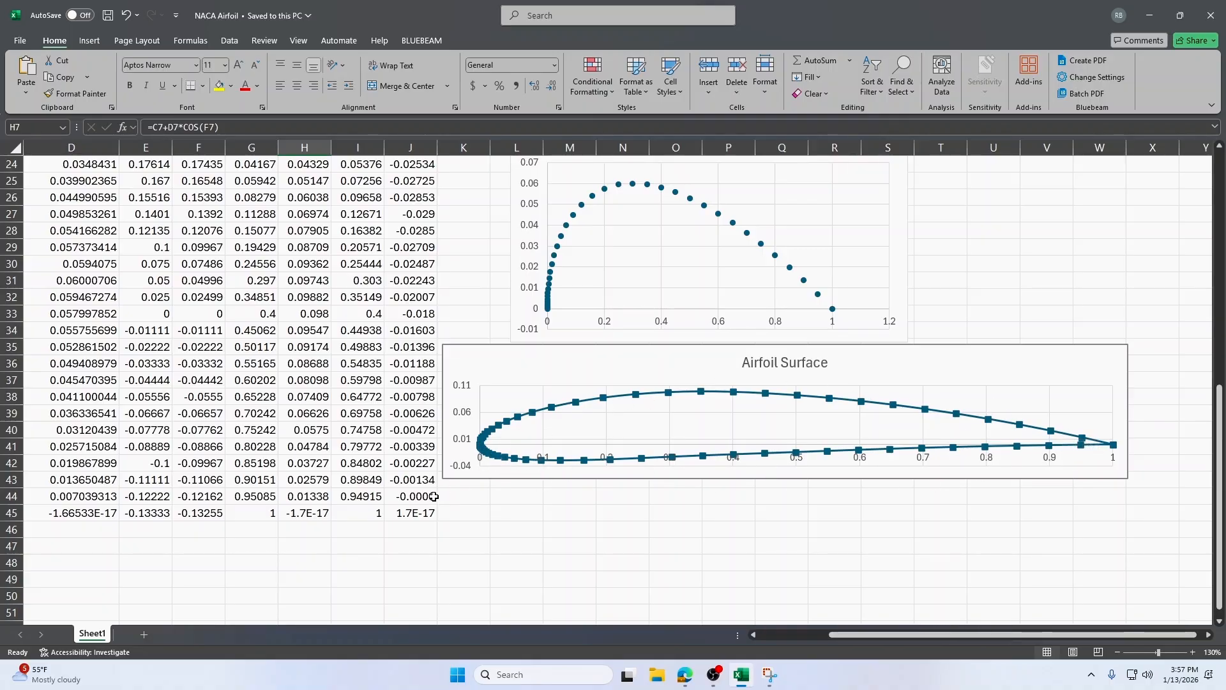
pyautogui.scroll(8, 288, 528)
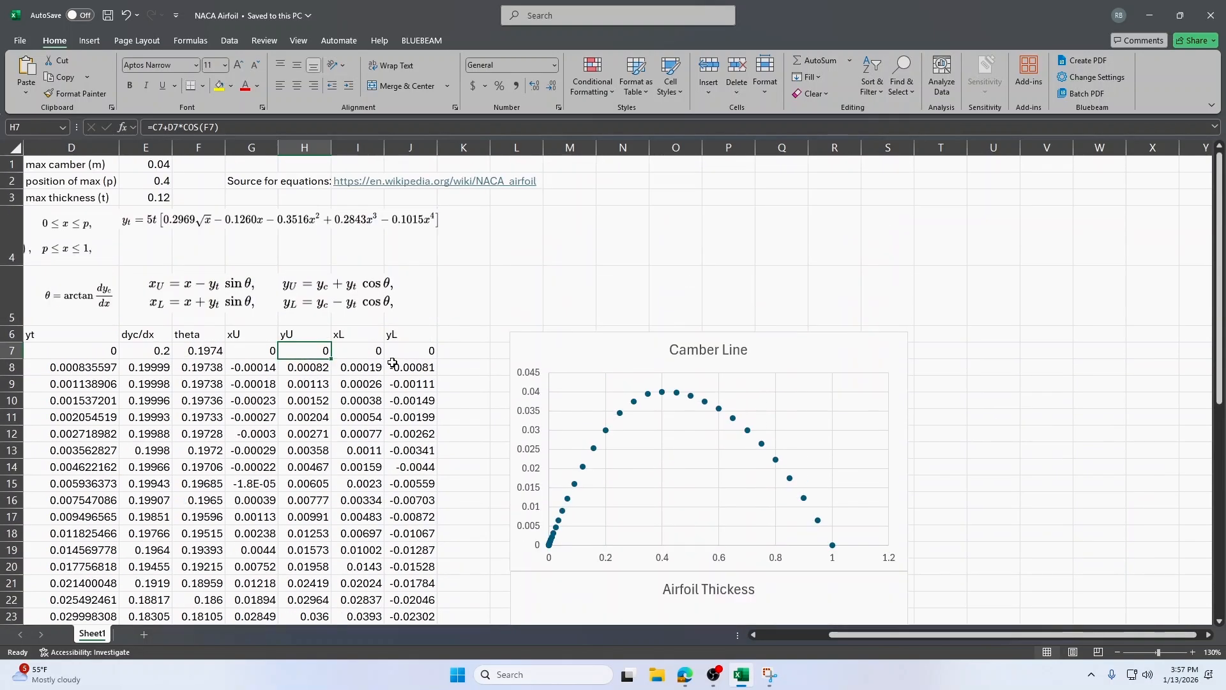
pyautogui.click(276, 353)
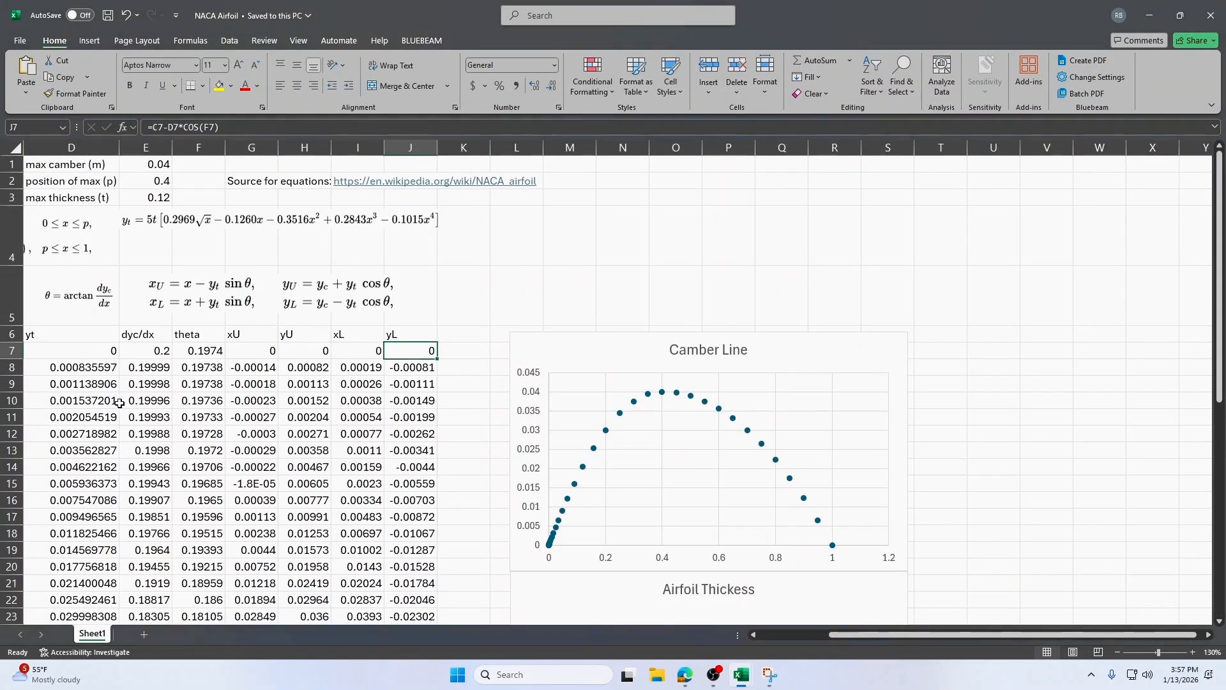
pyautogui.click(145, 385)
# Step: Copy the xU and yU coordinate data into a new blank workbook at cell A1, pasted as values
pyautogui.keyDown('ctrl'); pyautogui.scroll(-2, 282, 361); pyautogui.keyUp('ctrl')
pyautogui.scroll(-3, 320, 287)
pyautogui.moveTo(352, 185); pyautogui.dragTo(407, 607)
pyautogui.hotkey('ctrl', 'c')
pyautogui.click(743, 681)
pyautogui.click(815, 619)
pyautogui.click(33, 159)
pyautogui.hotkey('ctrl', 'v')
pyautogui.click(120, 618)
pyautogui.click(112, 562)
pyautogui.click(78, 184)
# Step: Save the new workbook as "Airfoil Upper" in .xlsx format in the Documents folder
pyautogui.hotkey('ctrl', 's')
pyautogui.write('Airfoil Upper')
pyautogui.click(726, 301)
pyautogui.click(732, 311)
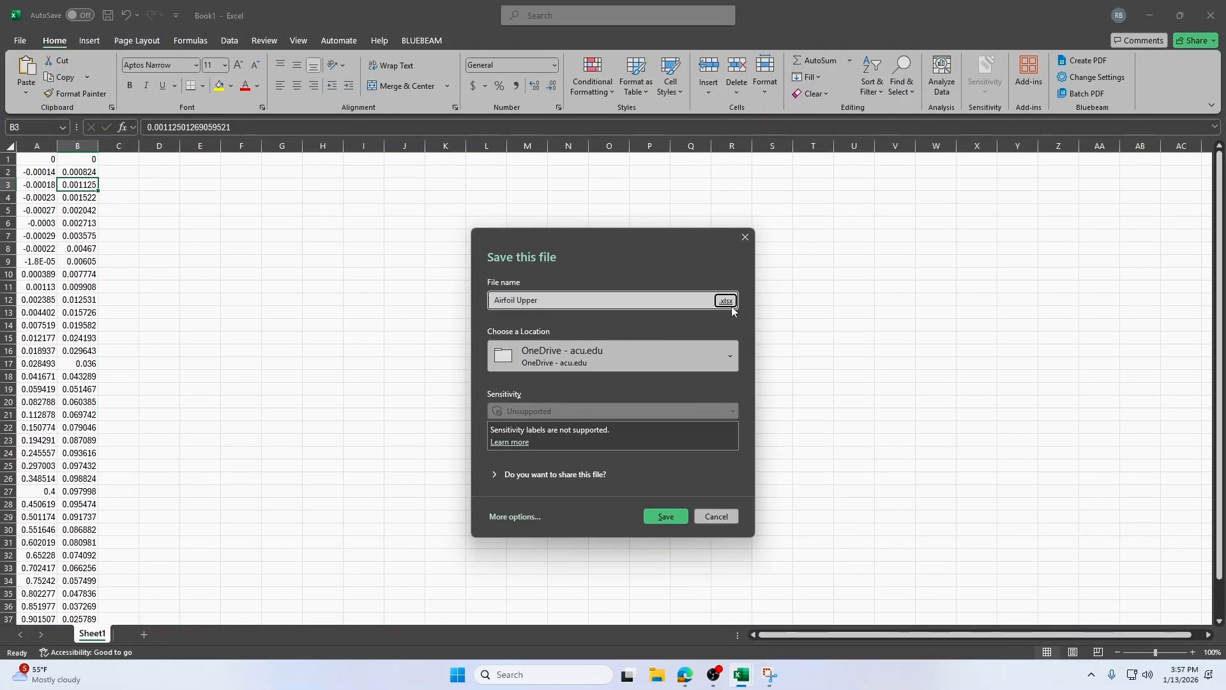
pyautogui.click(724, 365)
pyautogui.click(579, 432)
pyautogui.click(666, 517)
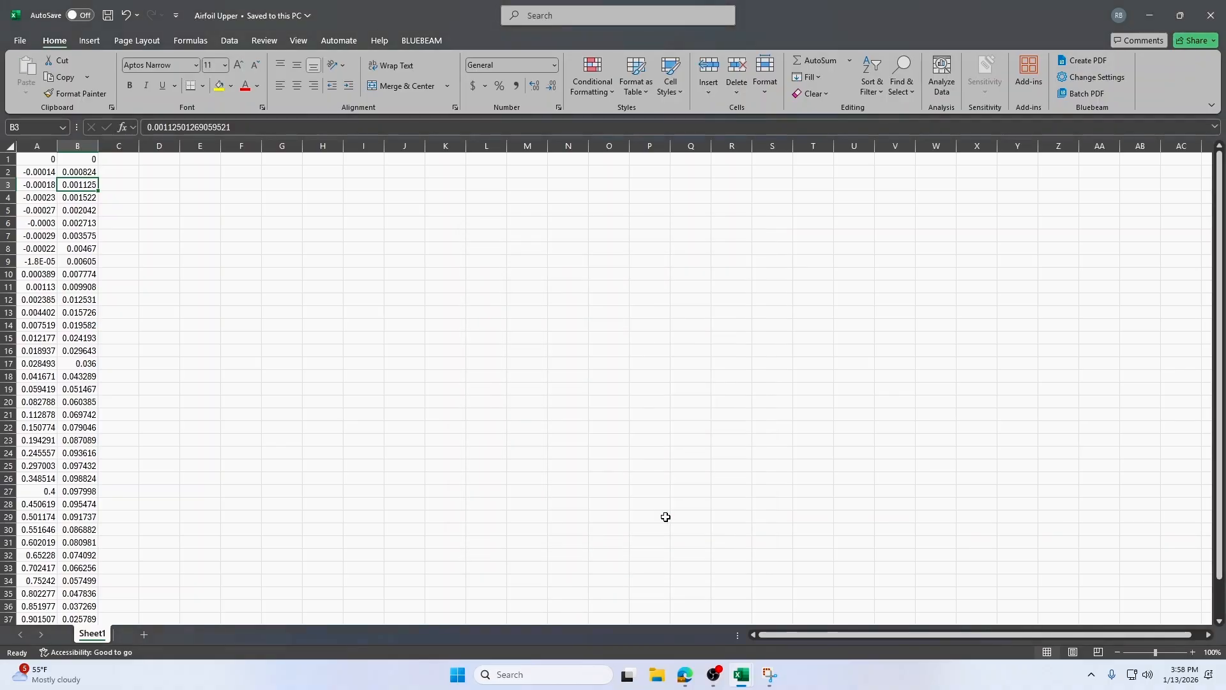
# Step: Close the upper-surface workbook and copy the xL and yL coordinates as values into another new workbook
pyautogui.click(1211, 15)
pyautogui.scroll(2, 823, 374)
pyautogui.moveTo(439, 197); pyautogui.dragTo(480, 607)
pyautogui.hotkey('ctrl', 'c')
pyautogui.hotkey('ctrl', 'n')
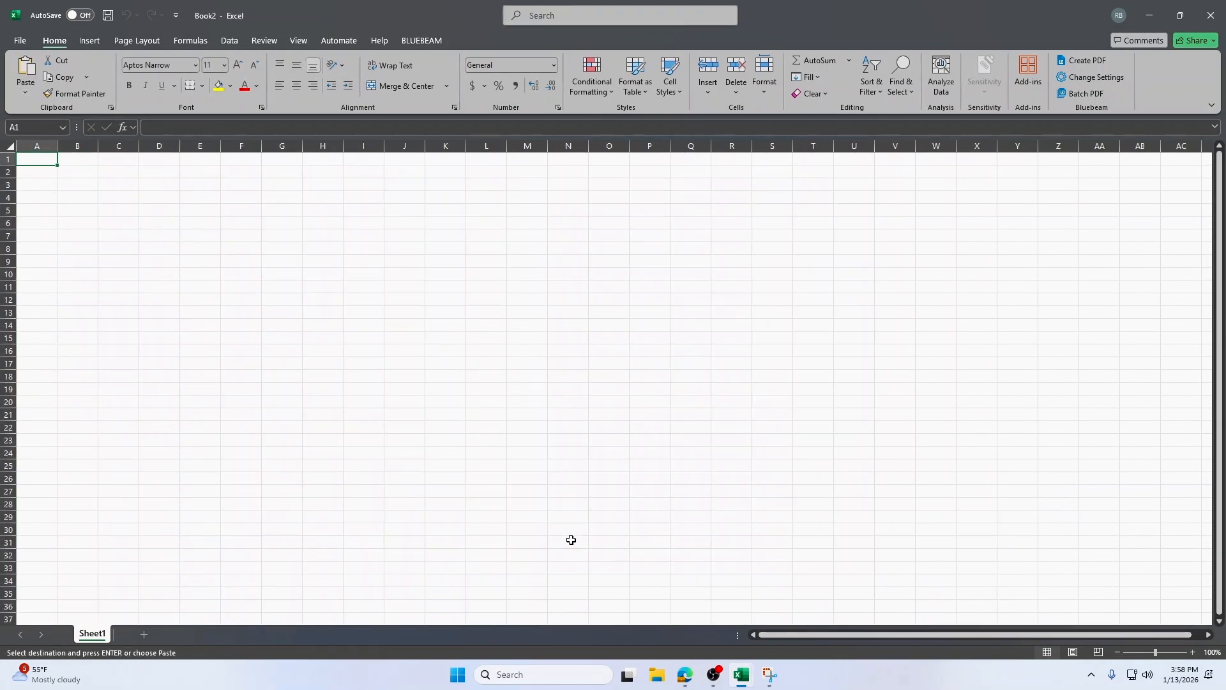
pyautogui.hotkey('ctrl', 'shift', 'v')
pyautogui.click(282, 299)
# Step: Save the lower-surface workbook as "Airfoil Lower" in Excel Workbook (.xlsx) format in the Documents folder
pyautogui.hotkey('ctrl', 's')
pyautogui.write('Airfoil Lower')
pyautogui.click(726, 300)
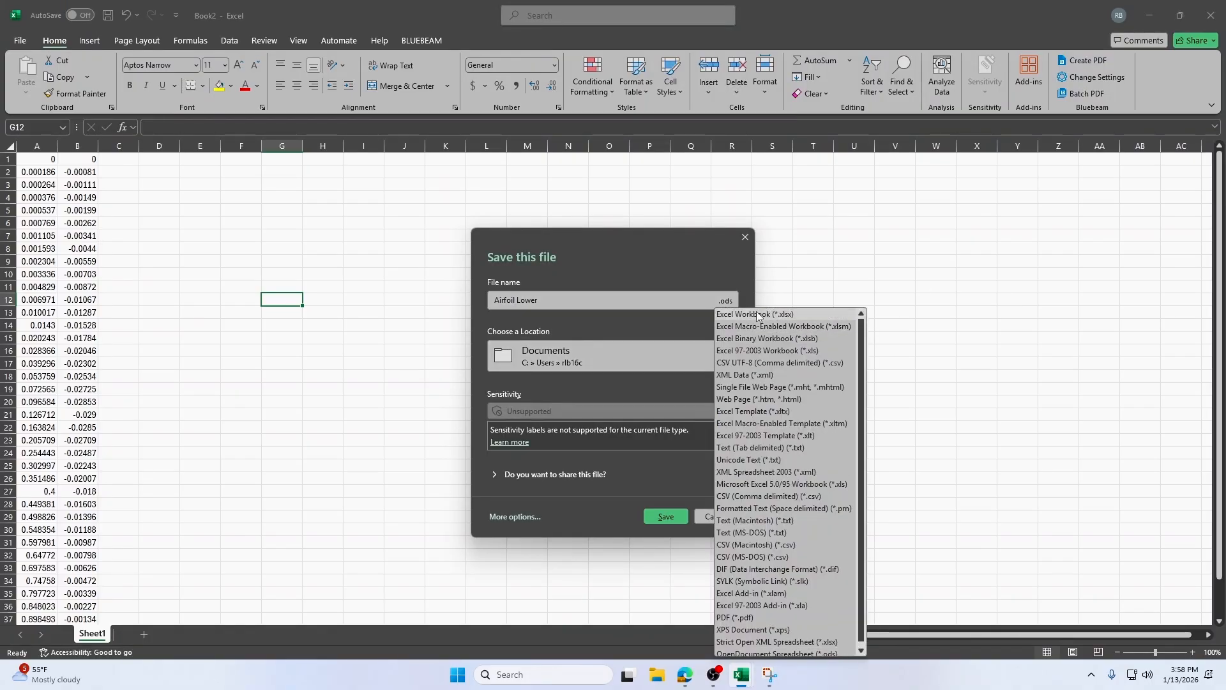
pyautogui.click(758, 316)
pyautogui.click(665, 516)
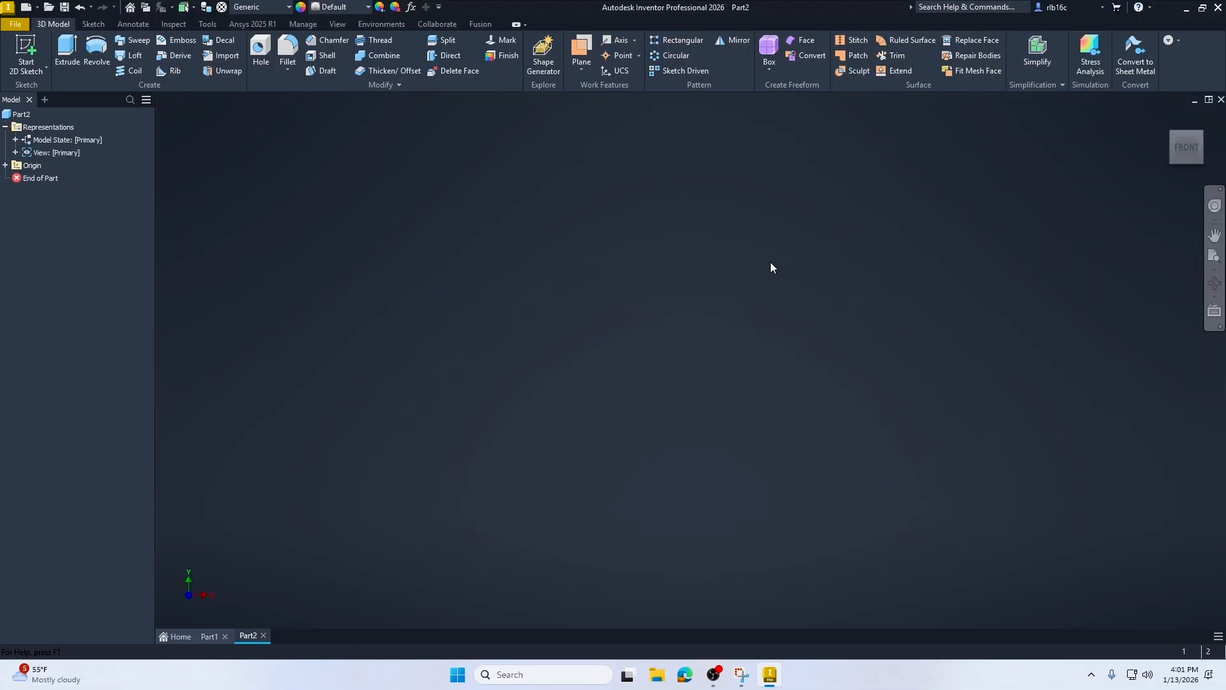
# Step: Start a 2D sketch on the XY plane of the empty part in Autodesk Inventor
pyautogui.click(24, 45)
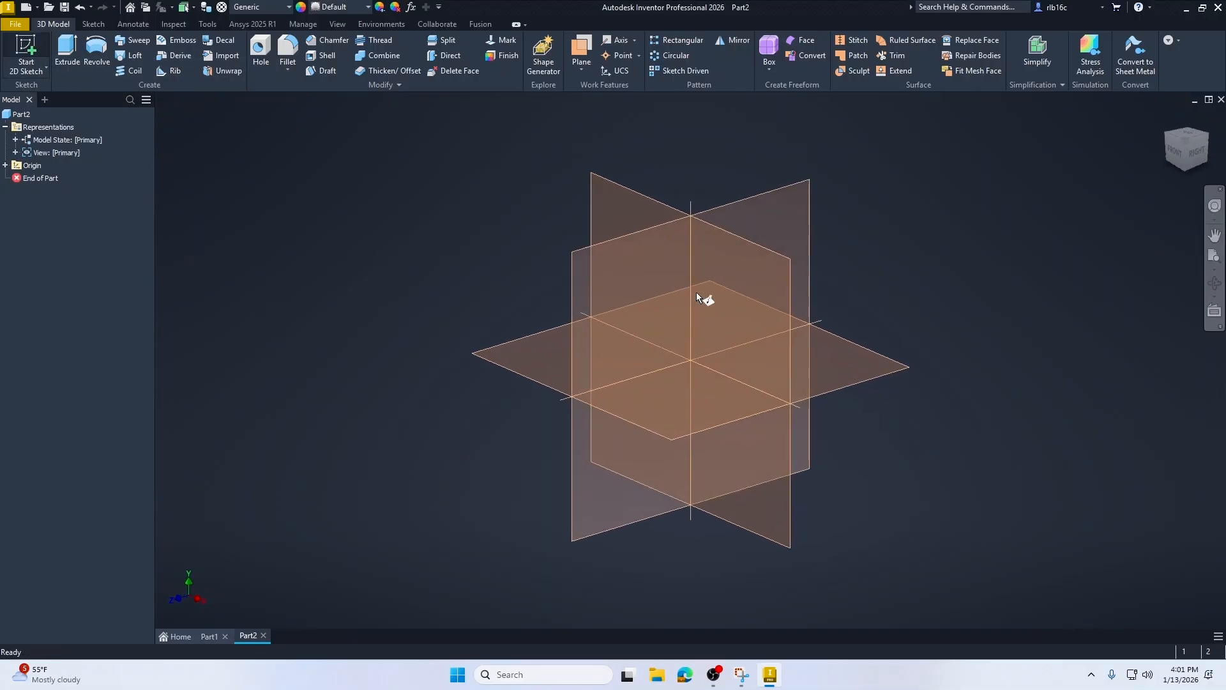
pyautogui.click(727, 294)
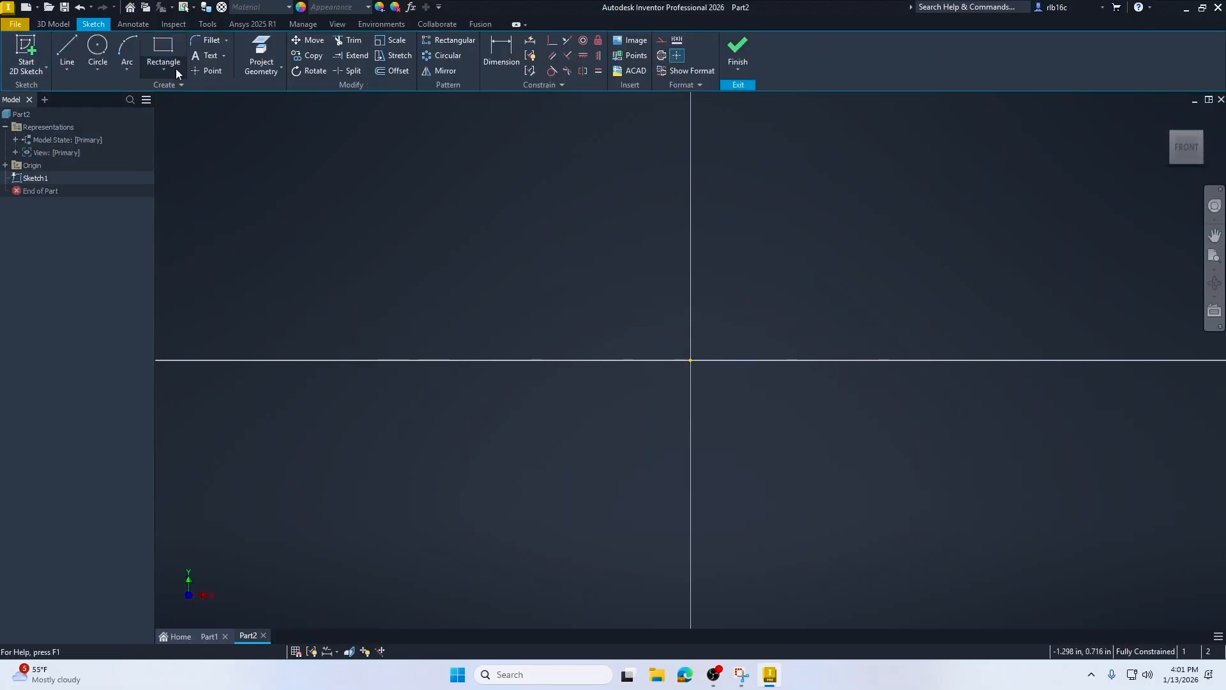
# Step: Set the part document's length unit to meter
pyautogui.click(206, 24)
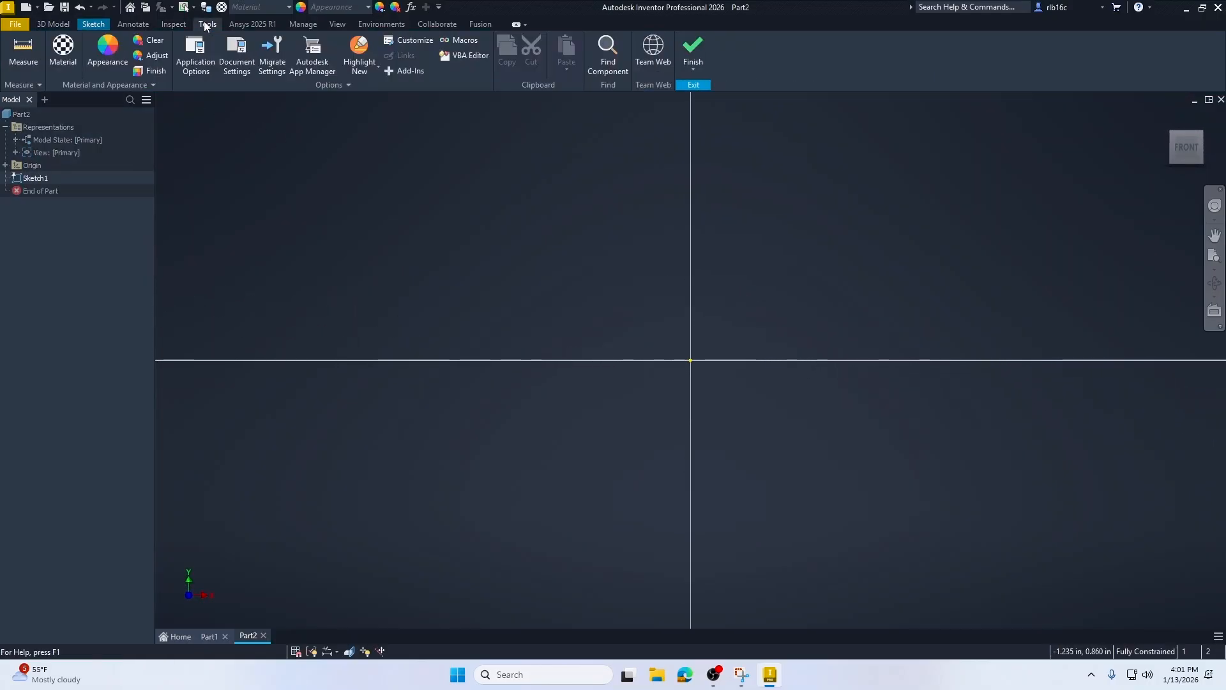
pyautogui.click(234, 55)
pyautogui.click(511, 166)
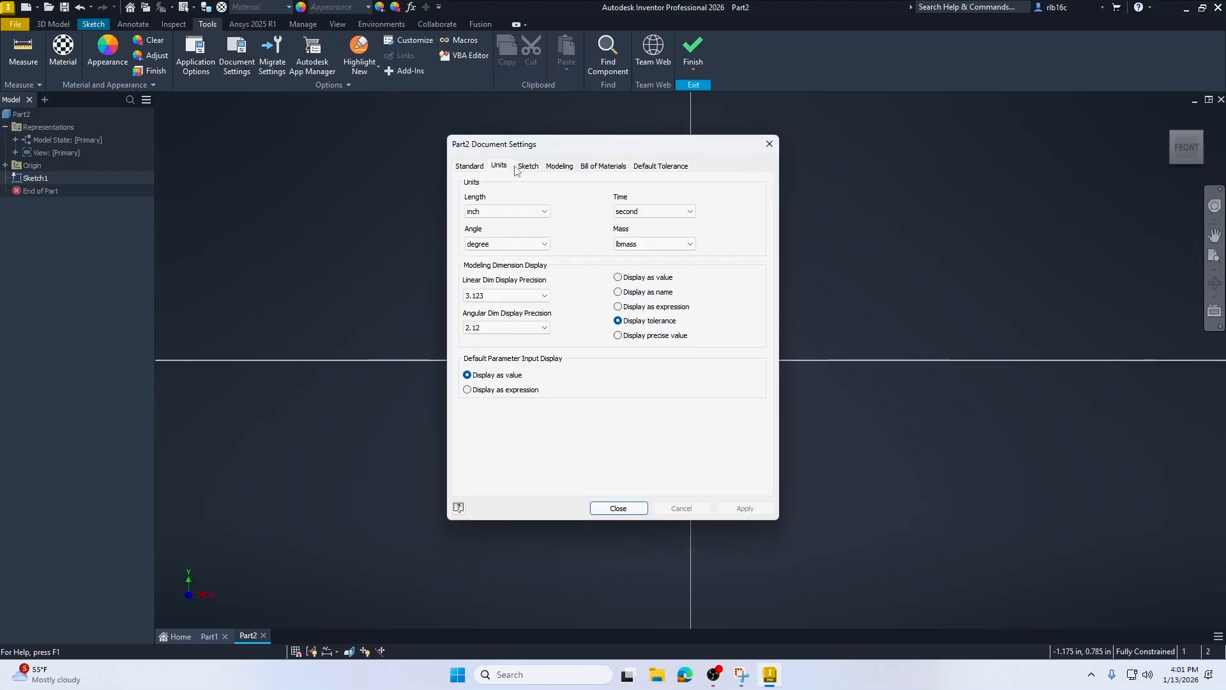
pyautogui.click(511, 211)
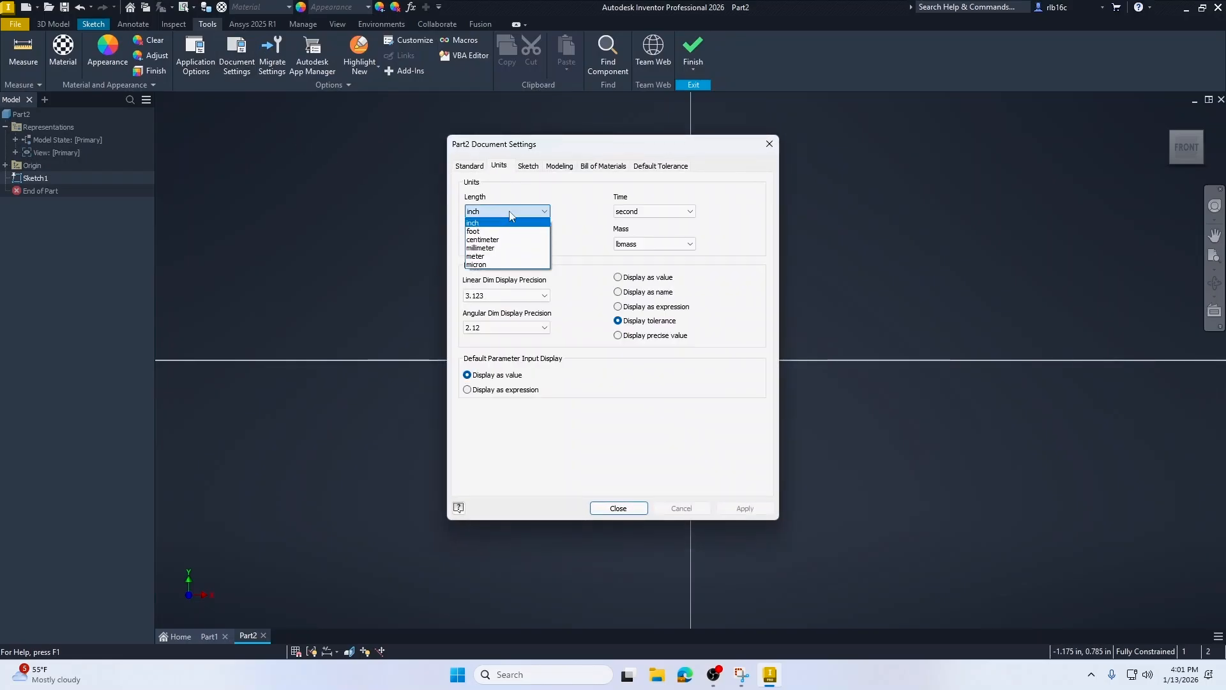
pyautogui.click(510, 258)
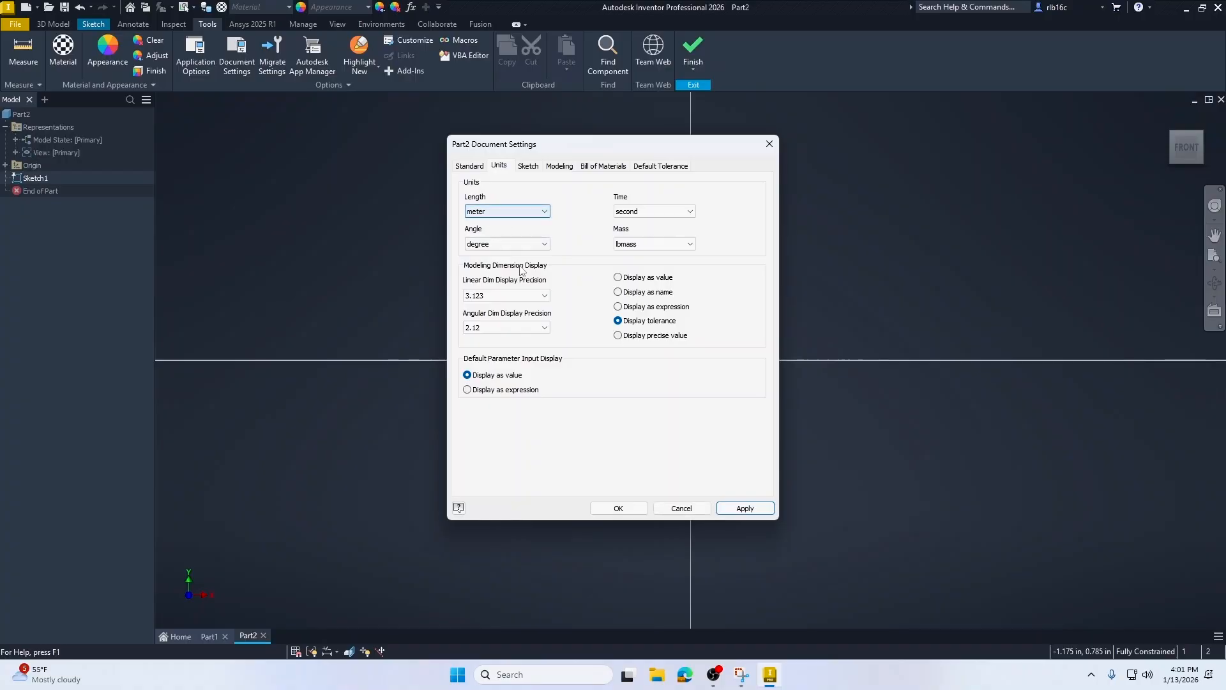
pyautogui.click(623, 508)
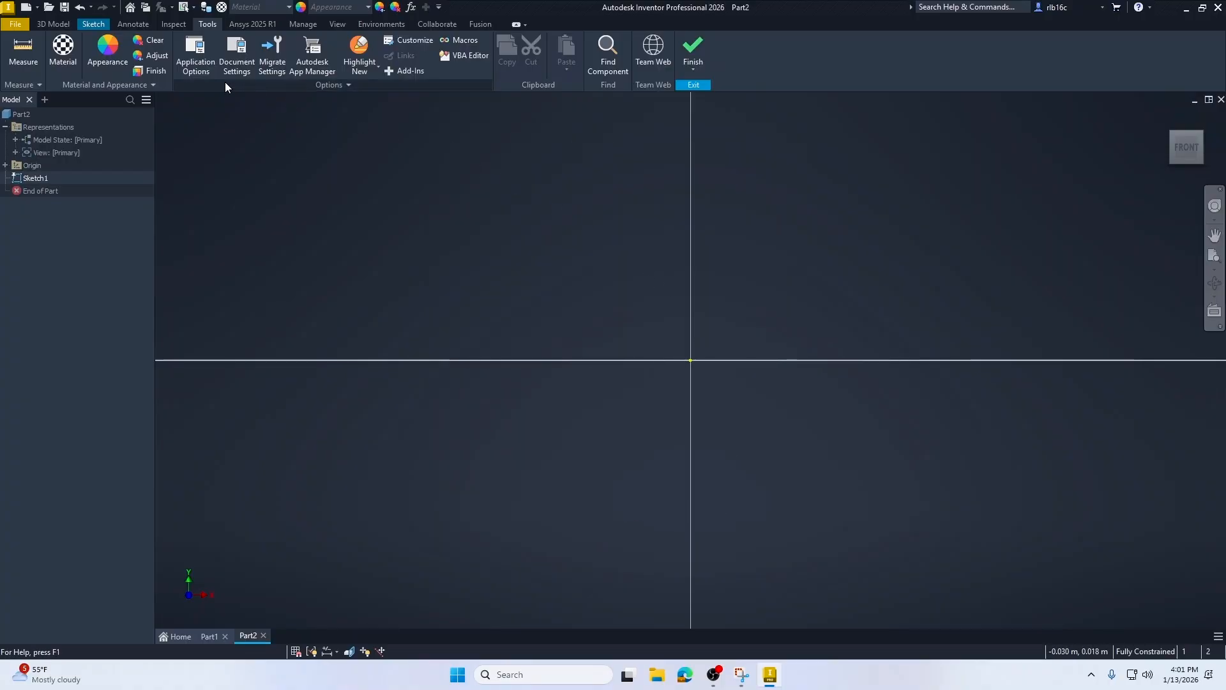
# Step: Try importing the Airfoil Lower workbook into the sketch as points
pyautogui.click(92, 25)
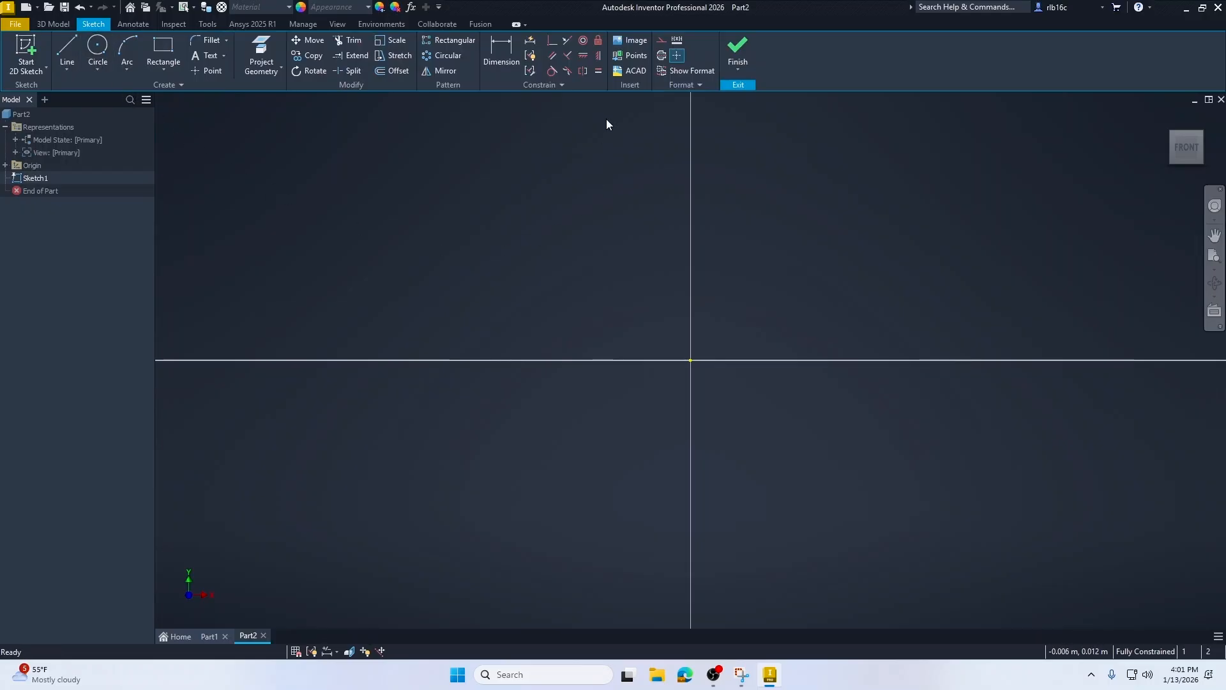
pyautogui.click(639, 55)
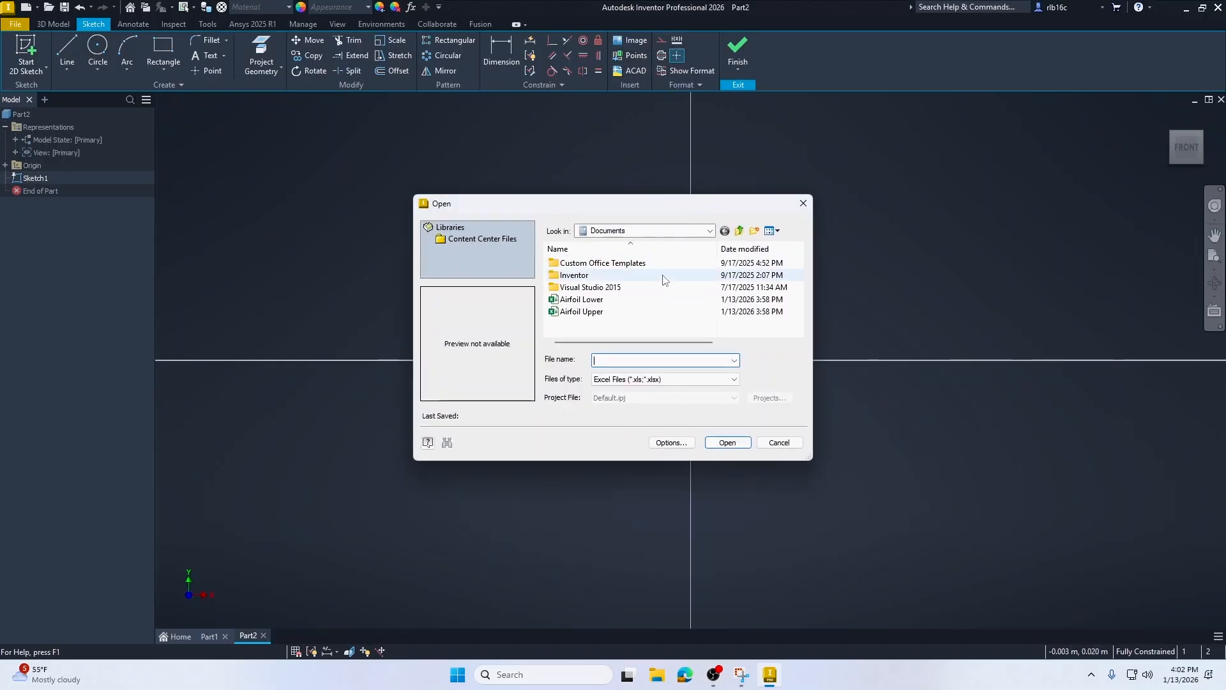
pyautogui.doubleClick(665, 299)
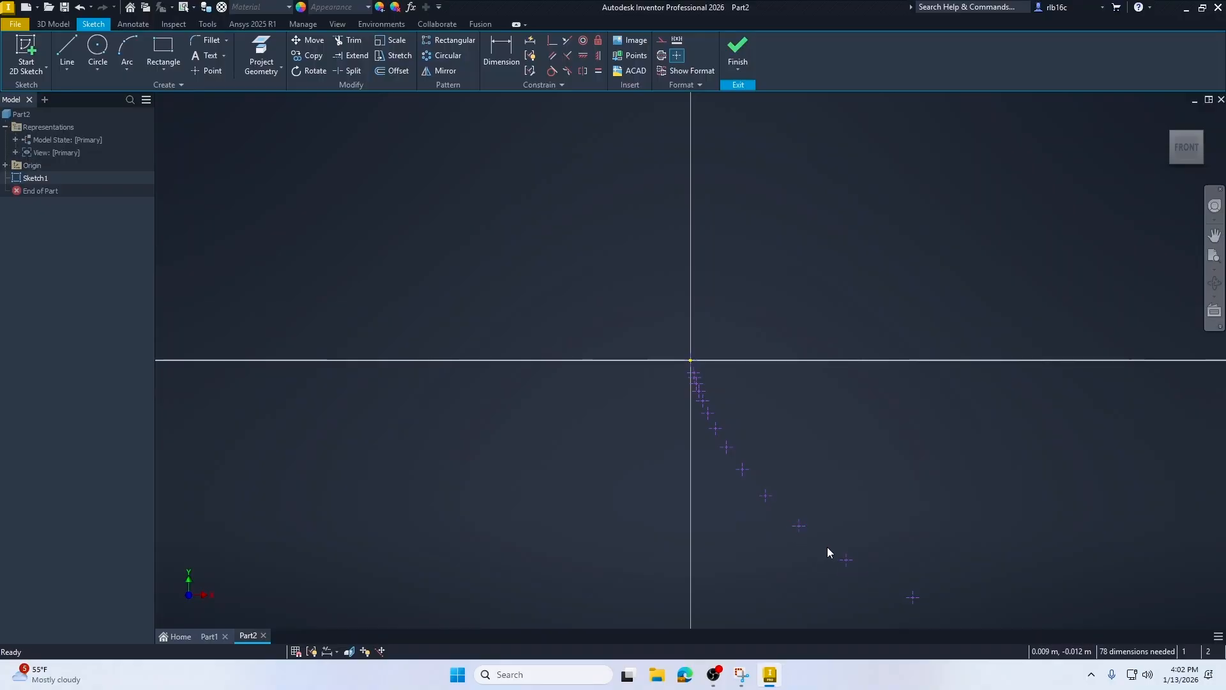
pyautogui.hotkey('ctrl', 'z')
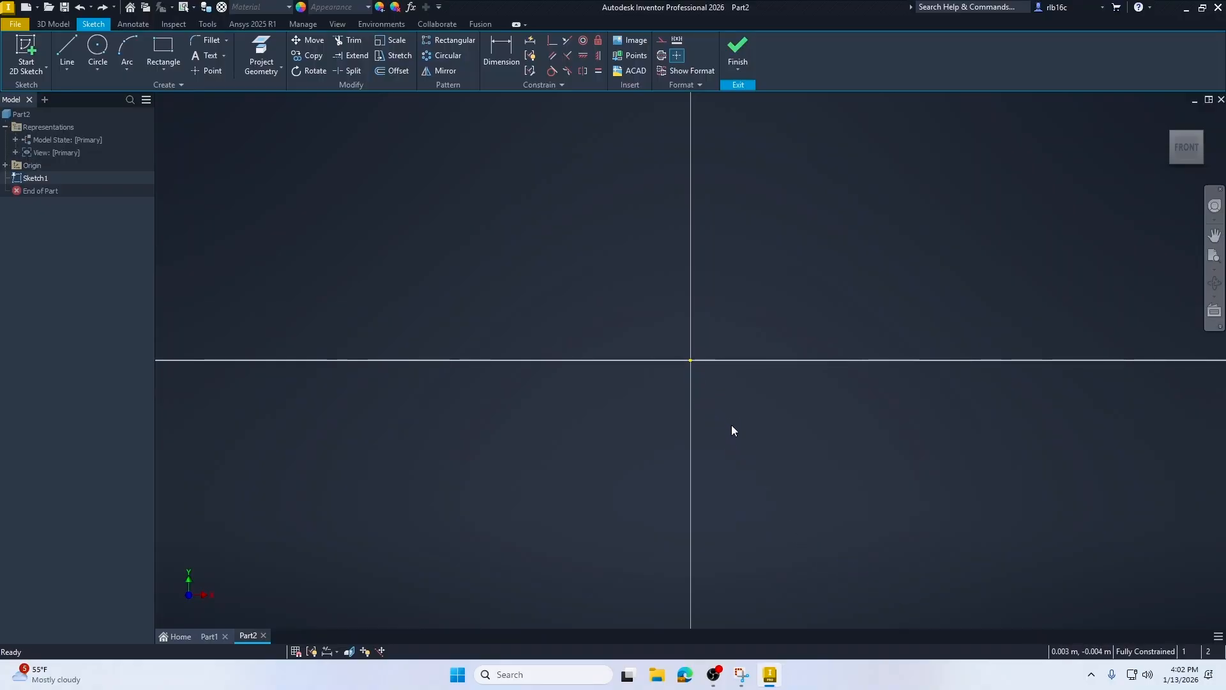
# Step: Import the Airfoil Upper workbook coordinates into the sketch with the Create spline option
pyautogui.click(626, 55)
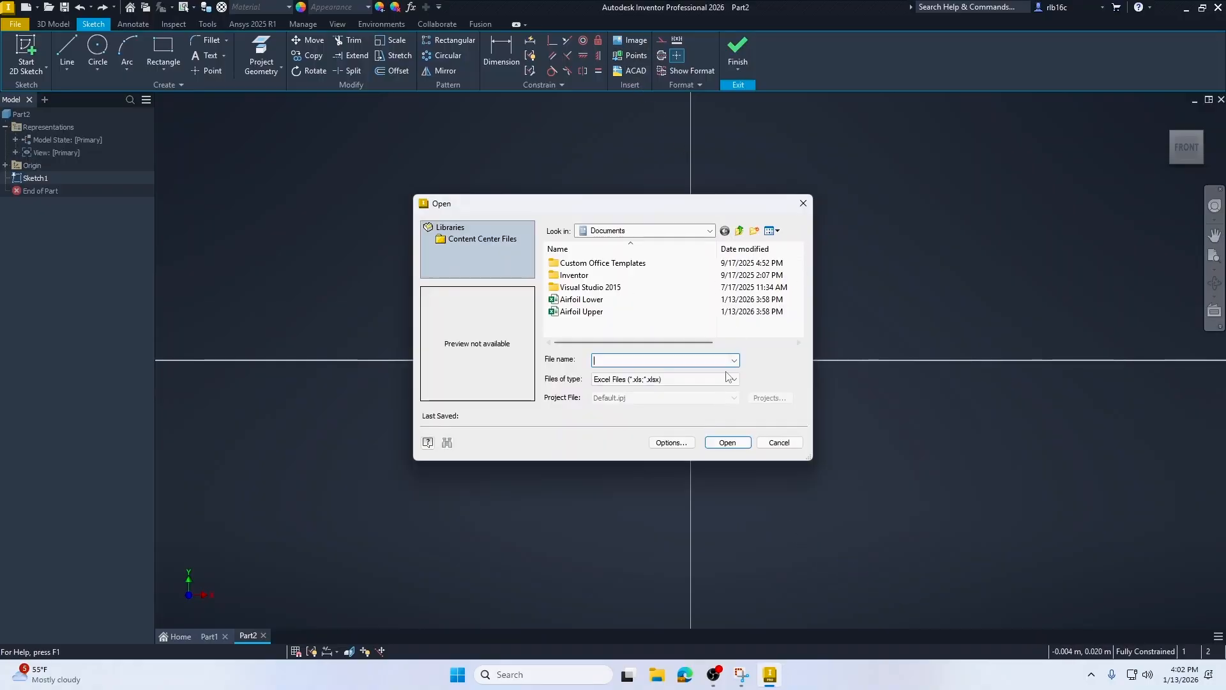
pyautogui.click(685, 444)
pyautogui.click(176, 190)
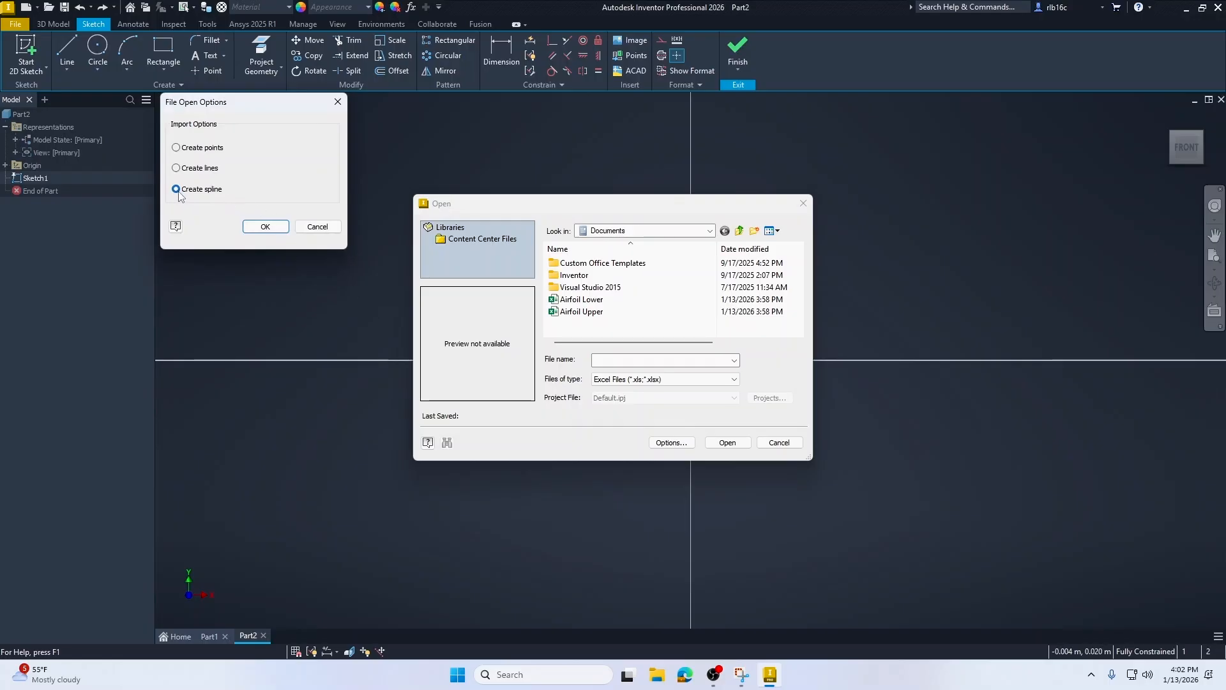
pyautogui.click(265, 226)
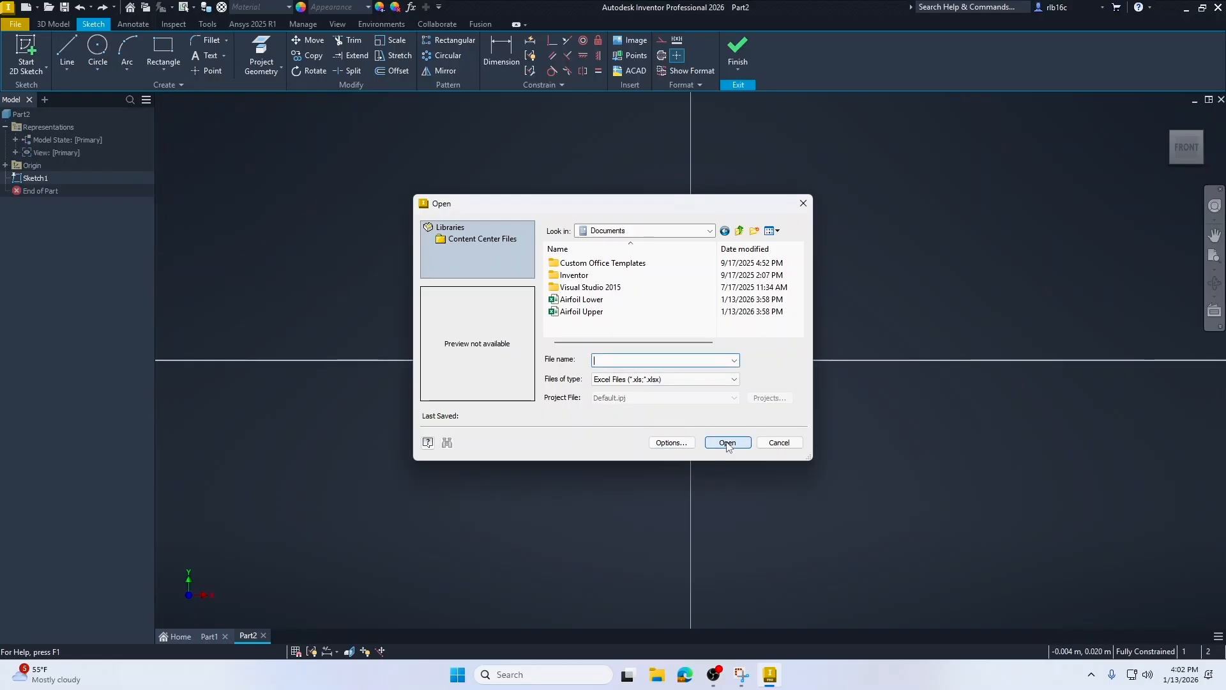
pyautogui.click(593, 313)
pyautogui.click(726, 446)
pyautogui.scroll(8, 587, 364)
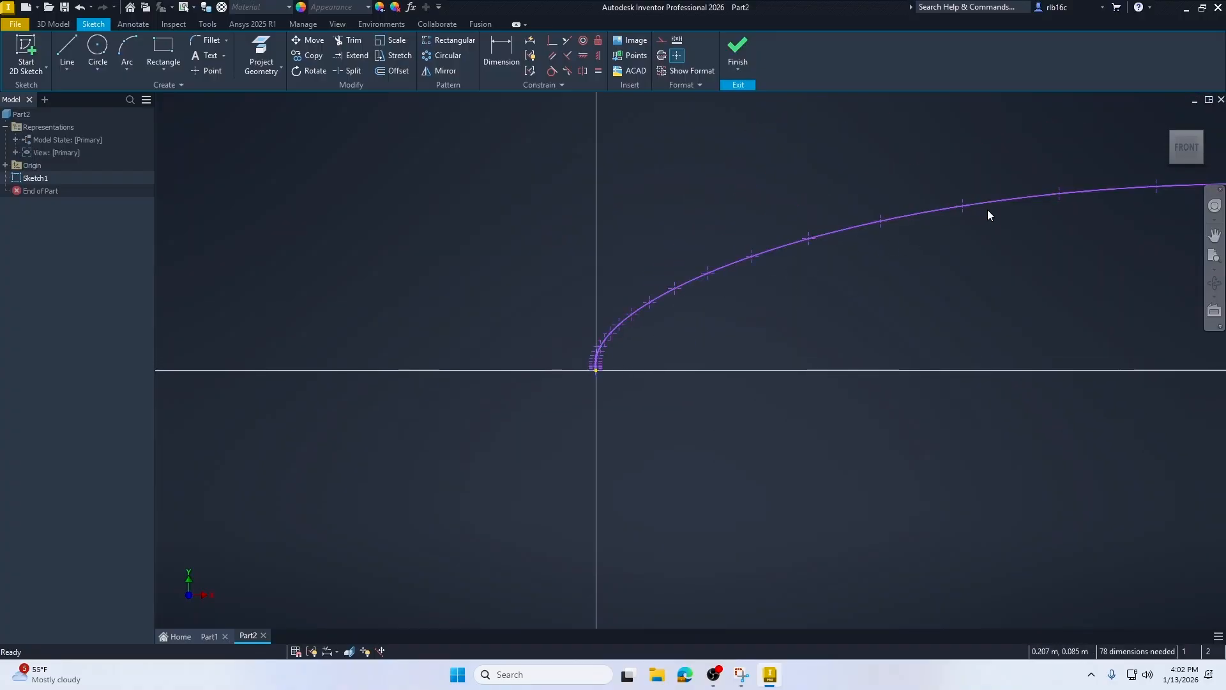
# Step: Import the Airfoil Lower workbook coordinates as a spline to complete the airfoil outline
pyautogui.click(632, 56)
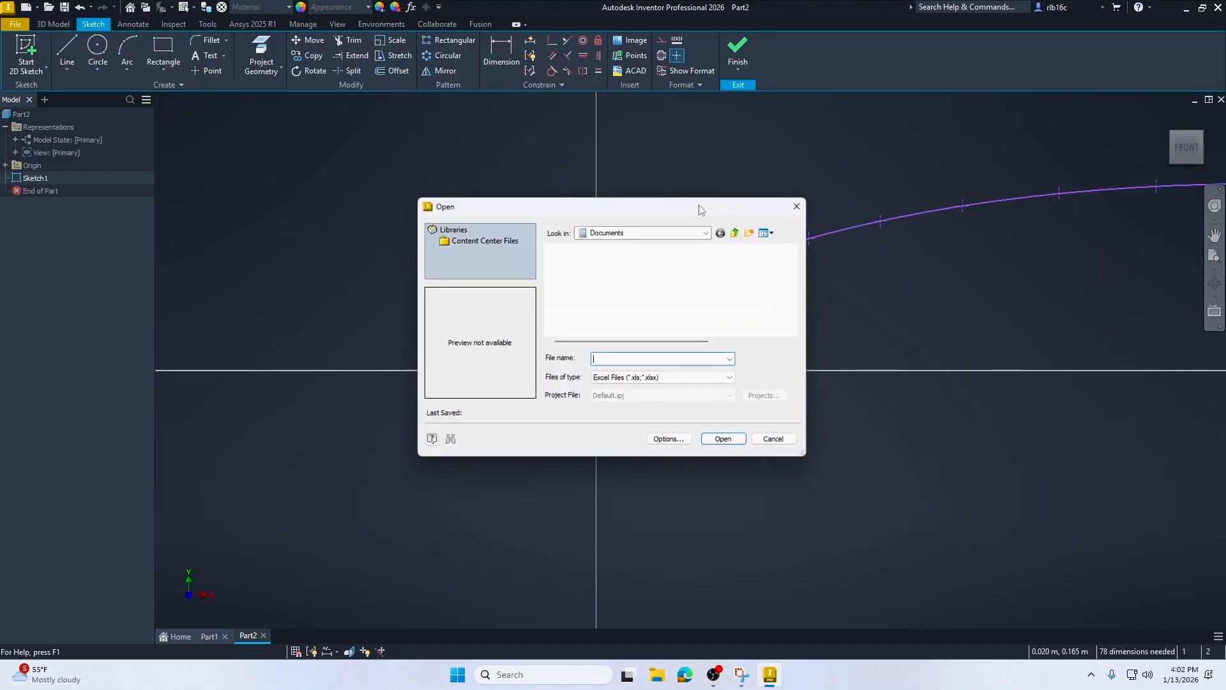
pyautogui.click(728, 442)
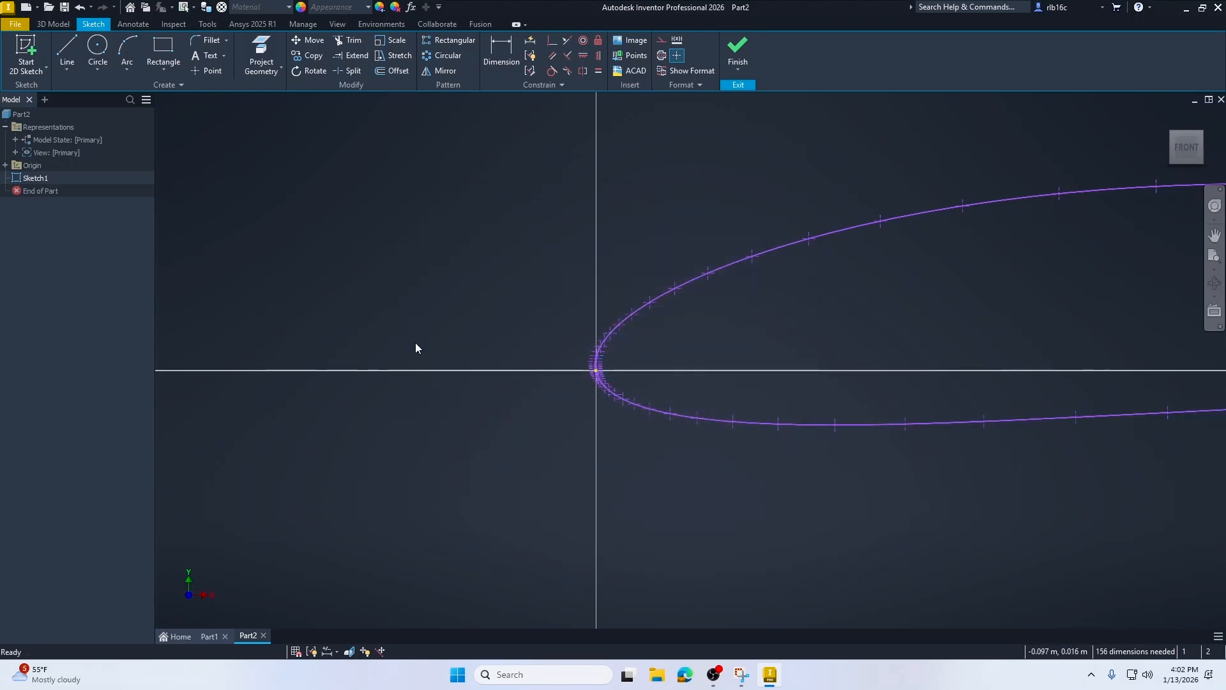
pyautogui.scroll(-5, 475, 384)
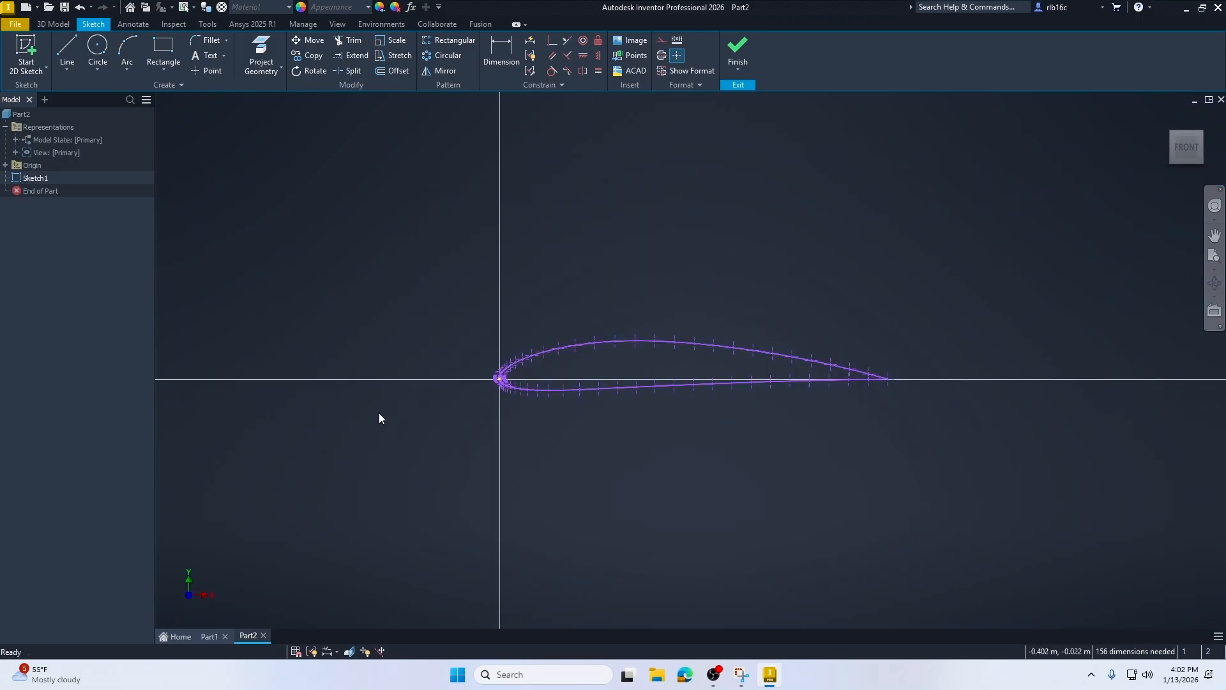
# Step: Sketch a large rectangle surrounding the airfoil and the origin
pyautogui.click(164, 52)
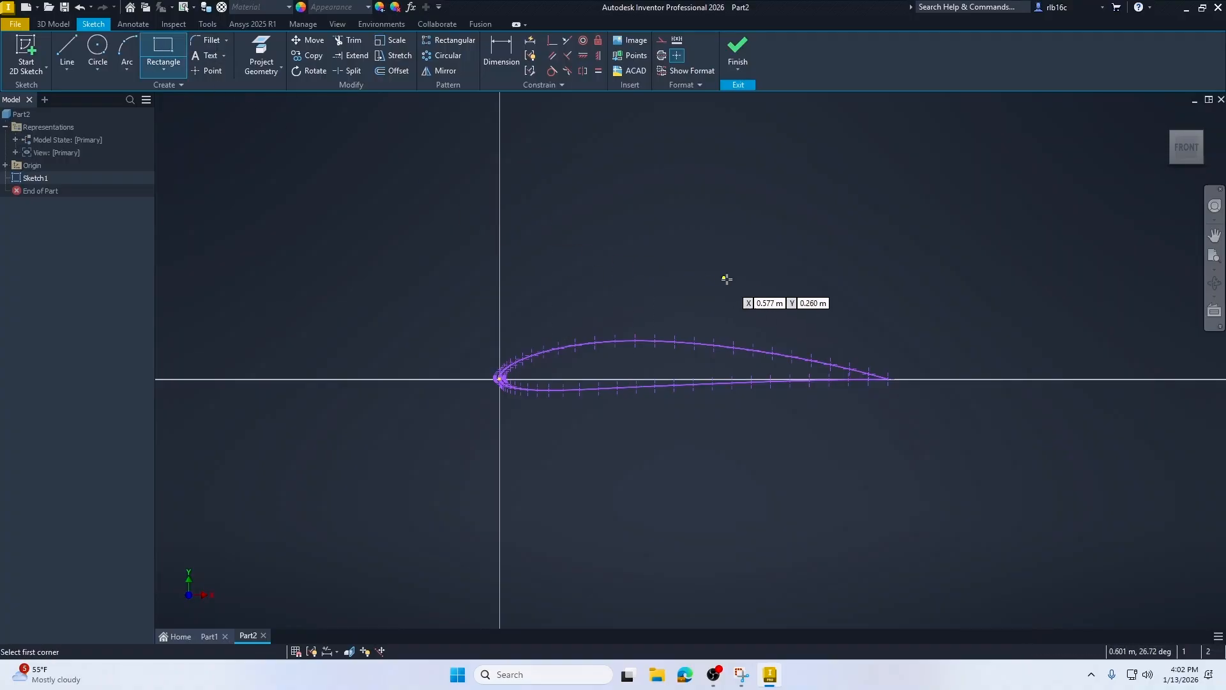
pyautogui.scroll(-5, 775, 302)
pyautogui.scroll(-3, 777, 304)
pyautogui.click(495, 466)
pyautogui.click(1097, 131)
pyautogui.press('Escape')
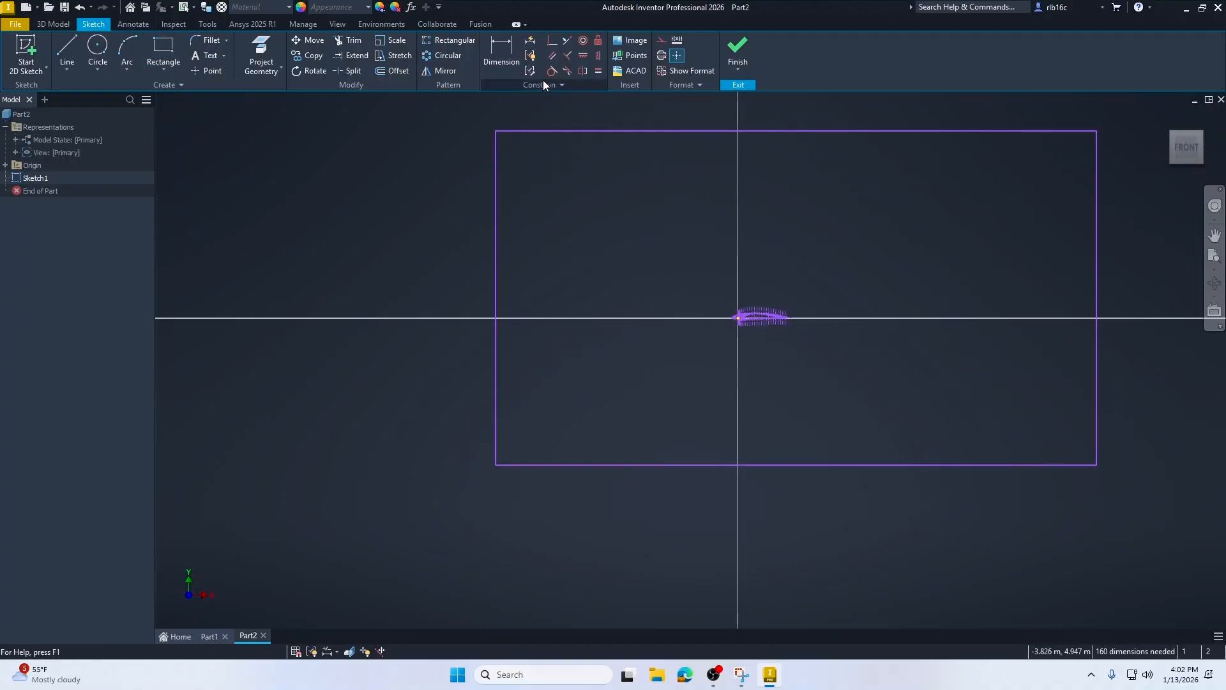
# Step: Dimension the rectangle's left edge 10 m from the origin's center point
pyautogui.click(501, 55)
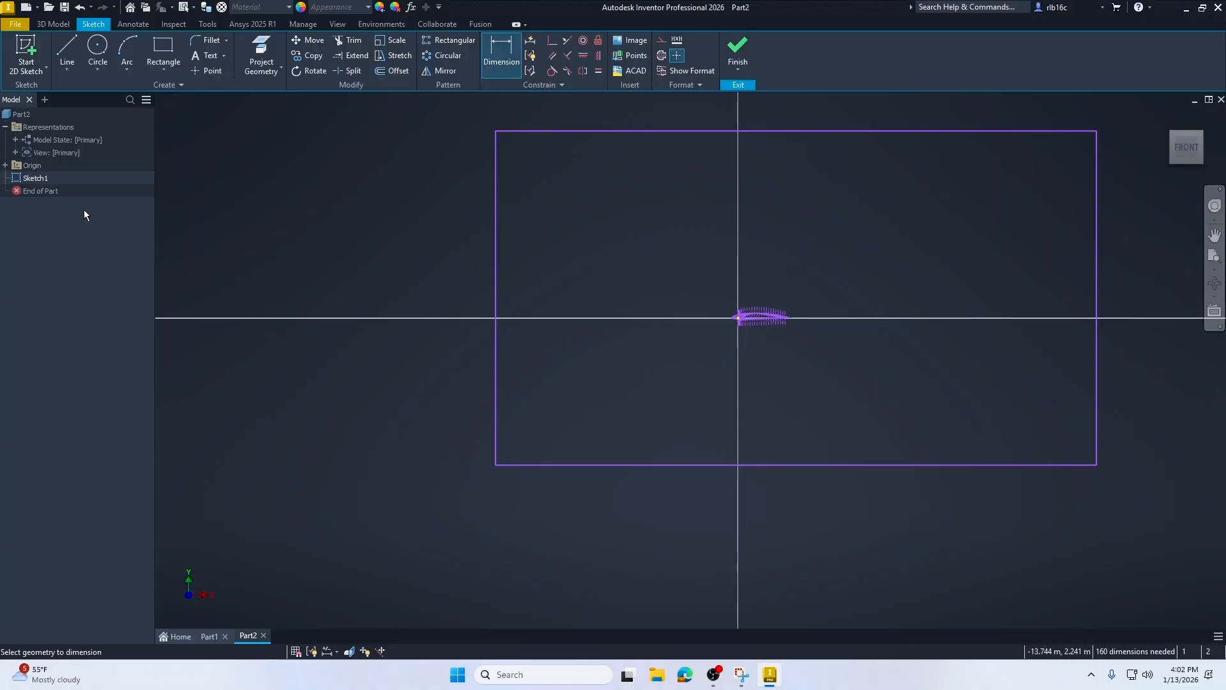
pyautogui.click(7, 165)
pyautogui.click(54, 254)
pyautogui.click(496, 295)
pyautogui.click(519, 273)
pyautogui.write('10')
pyautogui.press('Return')
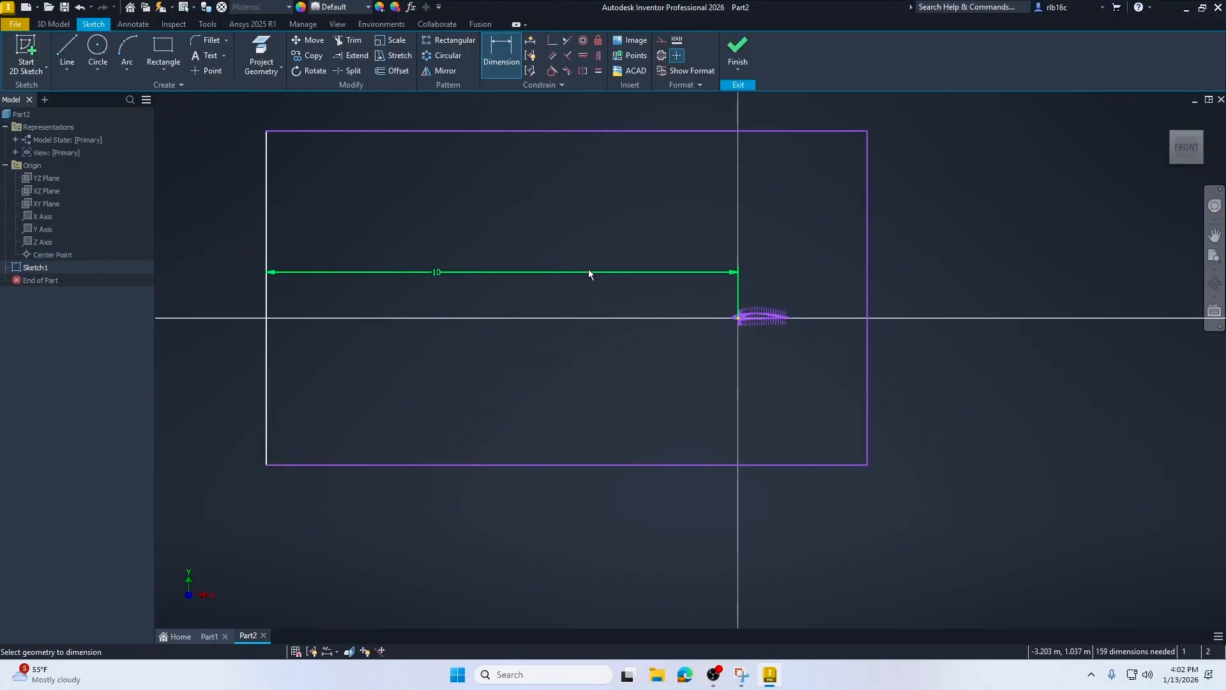
# Step: Dimension the rectangle's bottom and top edges each 10 m from the origin's center point
pyautogui.click(511, 465)
pyautogui.click(420, 370)
pyautogui.write('10')
pyautogui.press('Return')
pyautogui.click(693, 133)
pyautogui.click(54, 254)
pyautogui.click(520, 248)
pyautogui.write('10')
pyautogui.press('Return')
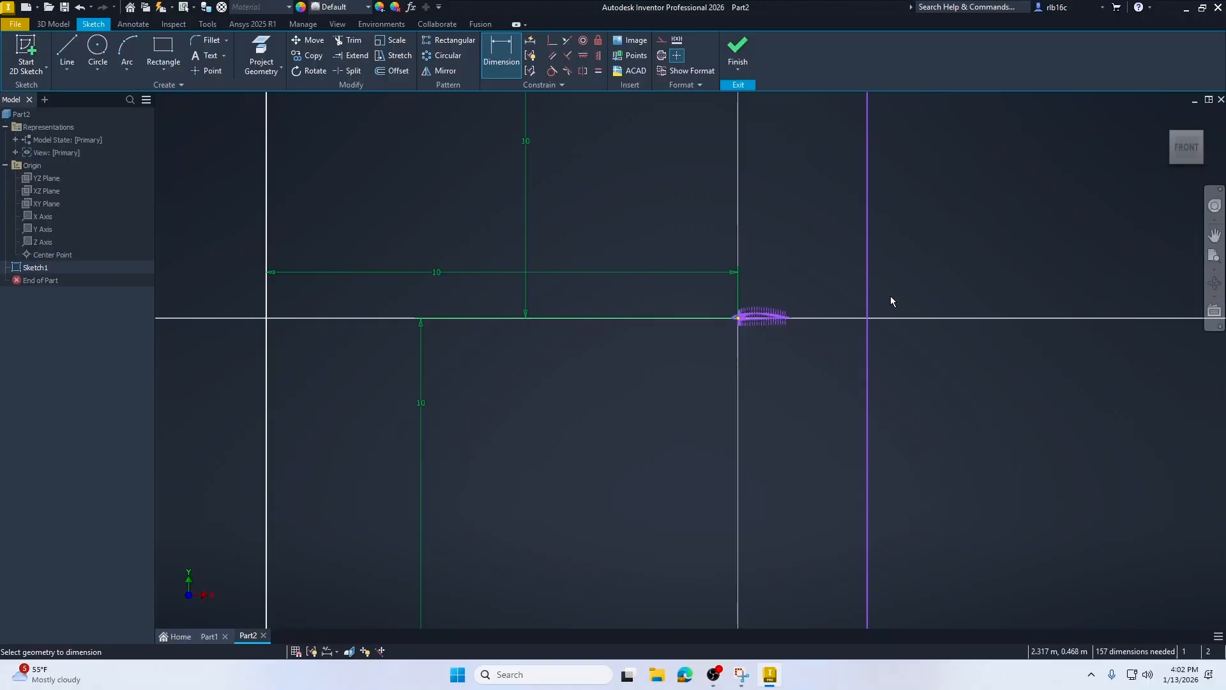
# Step: Dimension the rectangle's right edge 15 m from the origin's center point and finish the sketch
pyautogui.click(869, 300)
pyautogui.click(62, 256)
pyautogui.click(783, 274)
pyautogui.write('15')
pyautogui.press('Return')
pyautogui.scroll(-3, 538, 357)
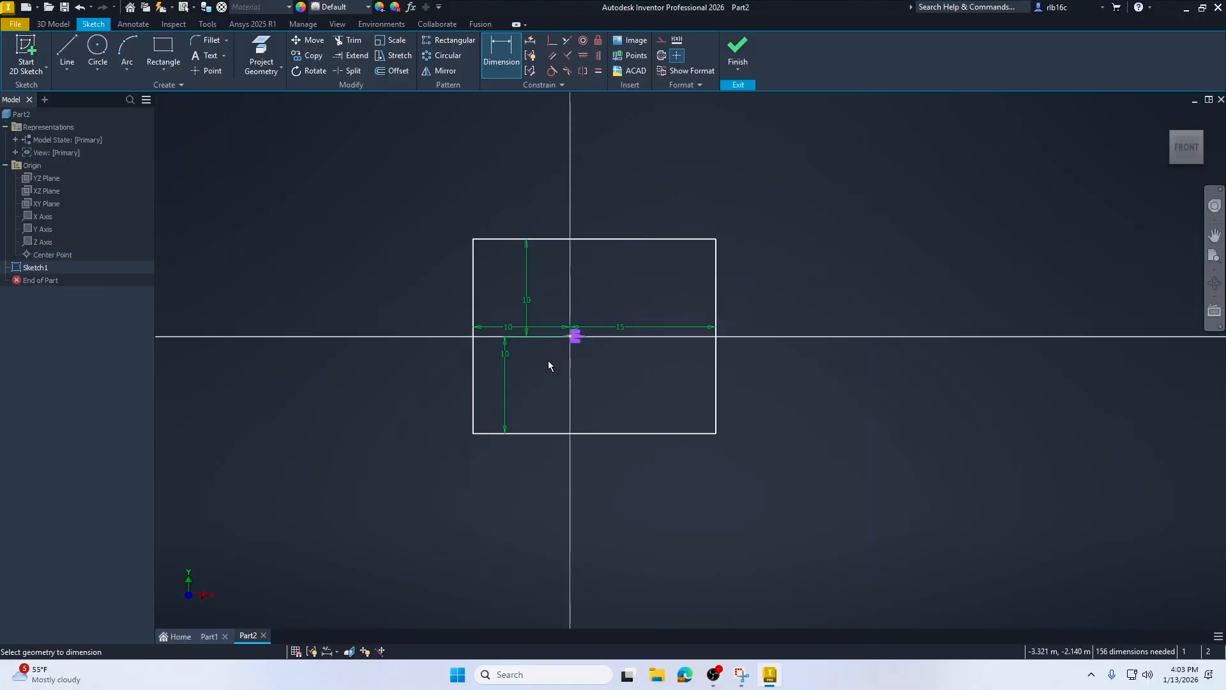
pyautogui.click(738, 50)
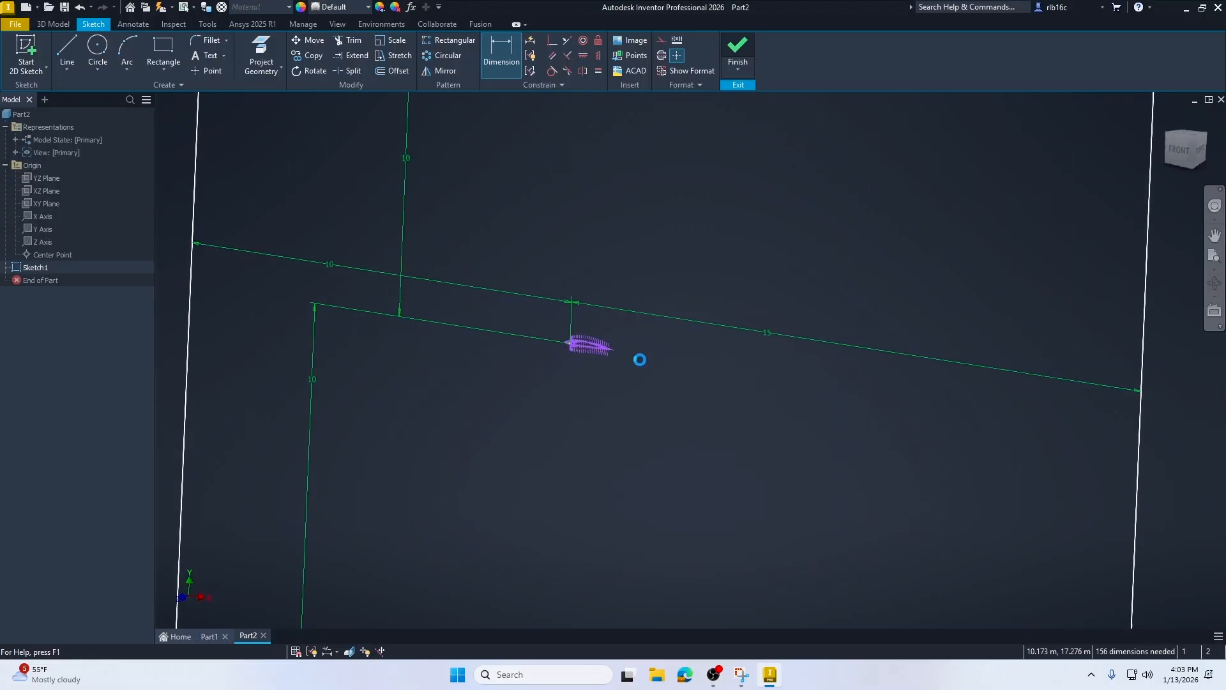
# Step: Create a Boundary Patch using the airfoil outline and the surrounding rectangle as boundary loops
pyautogui.scroll(-6, 711, 283)
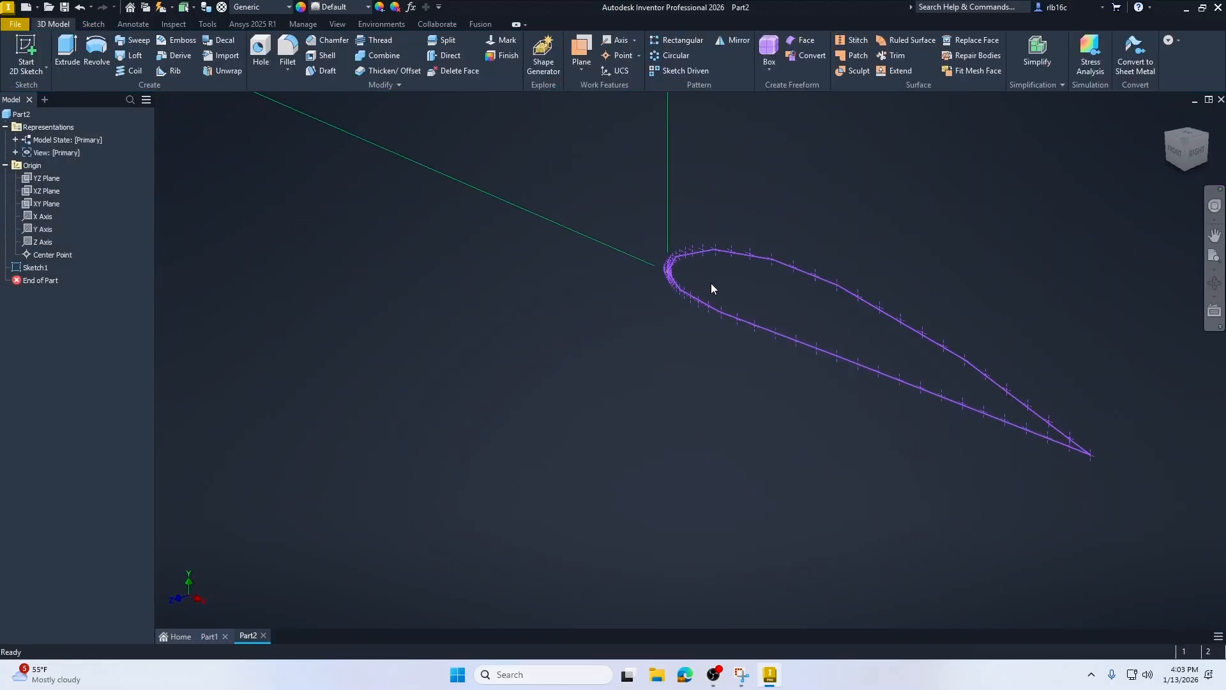
pyautogui.scroll(3, 714, 305)
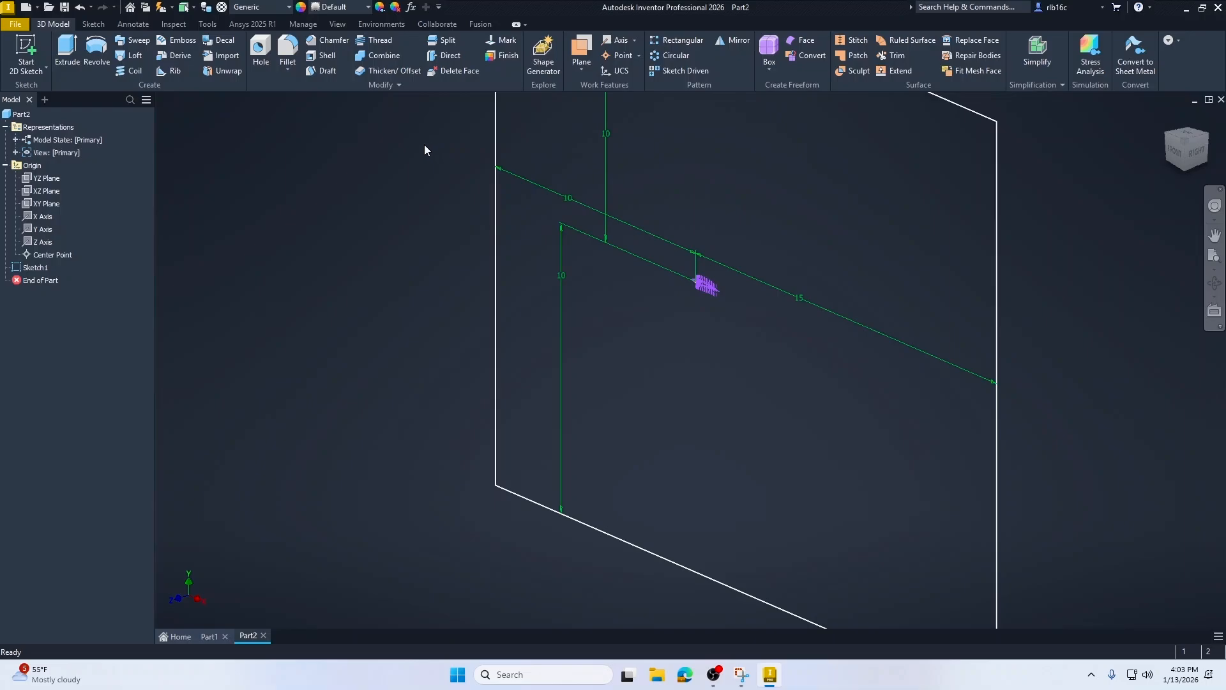
pyautogui.click(856, 60)
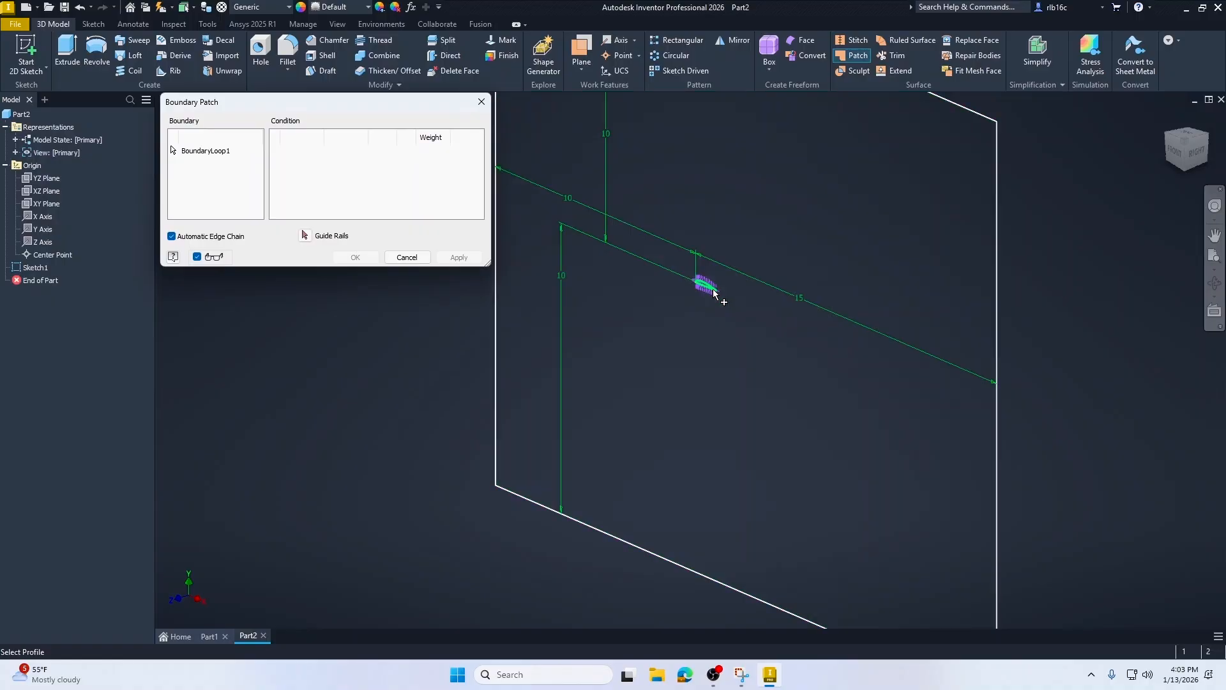
pyautogui.click(710, 286)
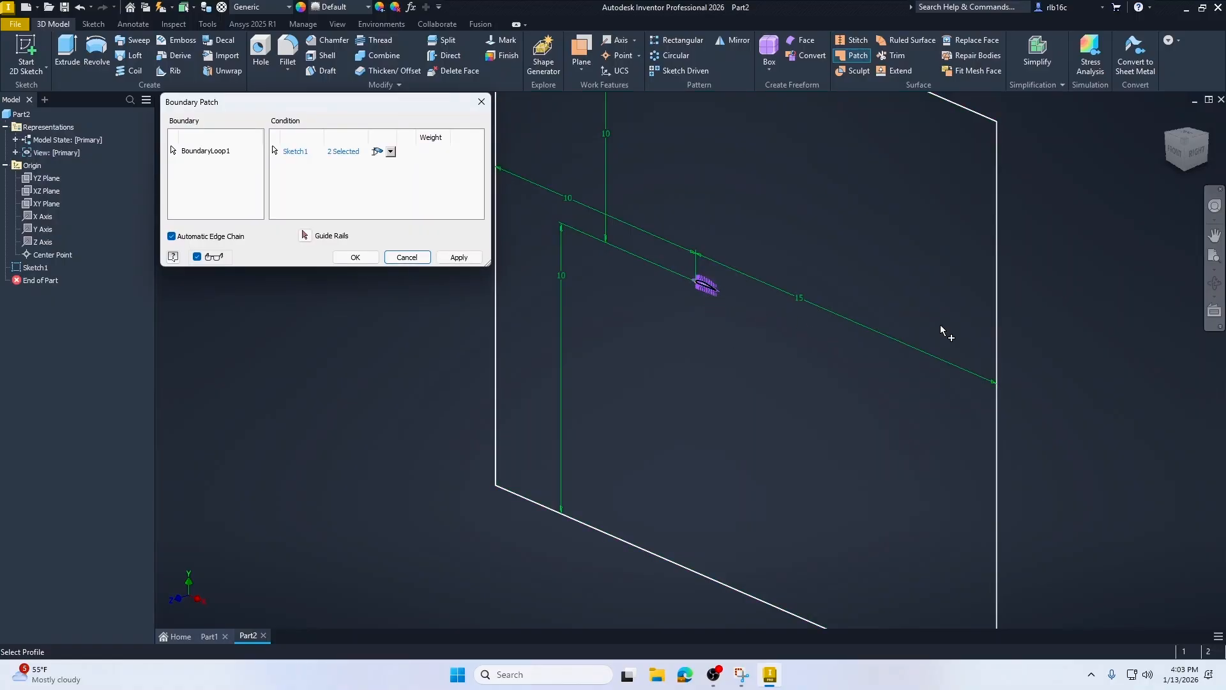
pyautogui.click(997, 269)
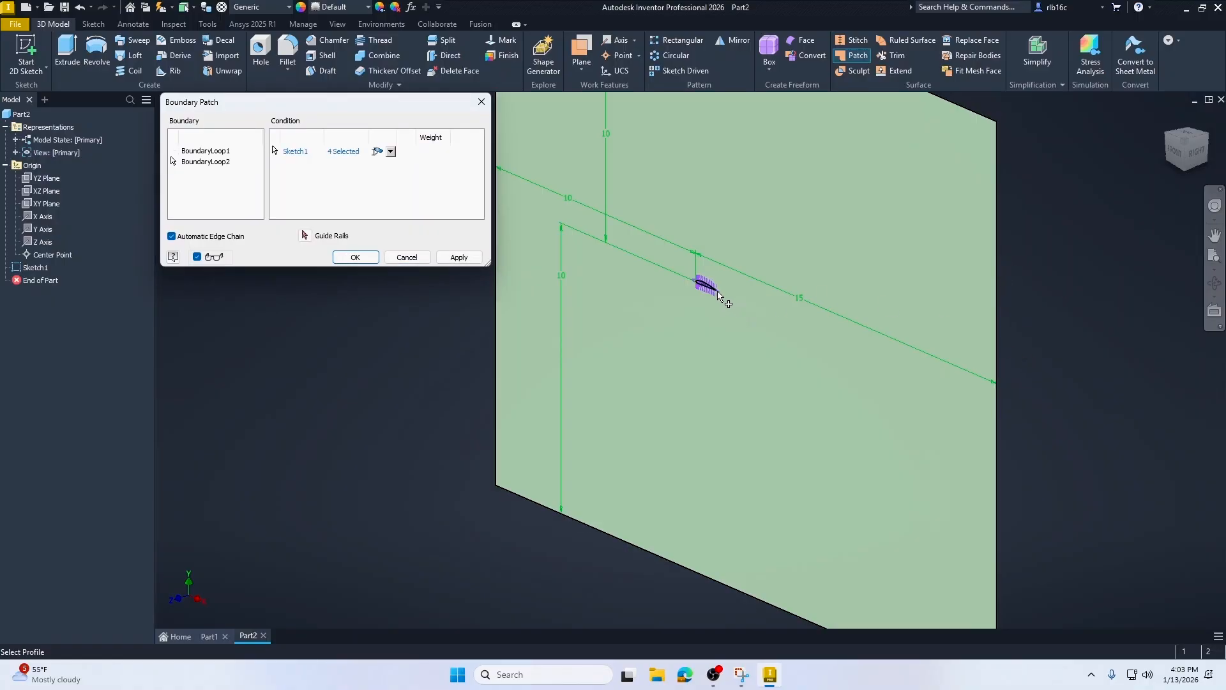
pyautogui.scroll(5, 718, 295)
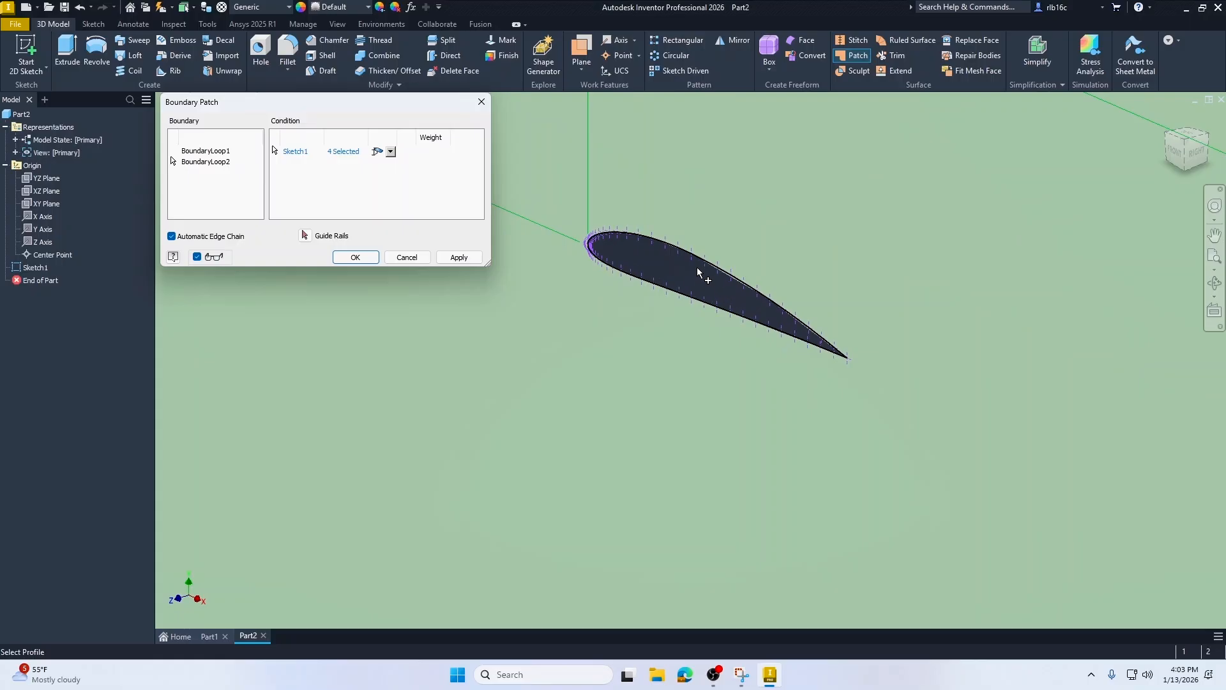
pyautogui.click(358, 258)
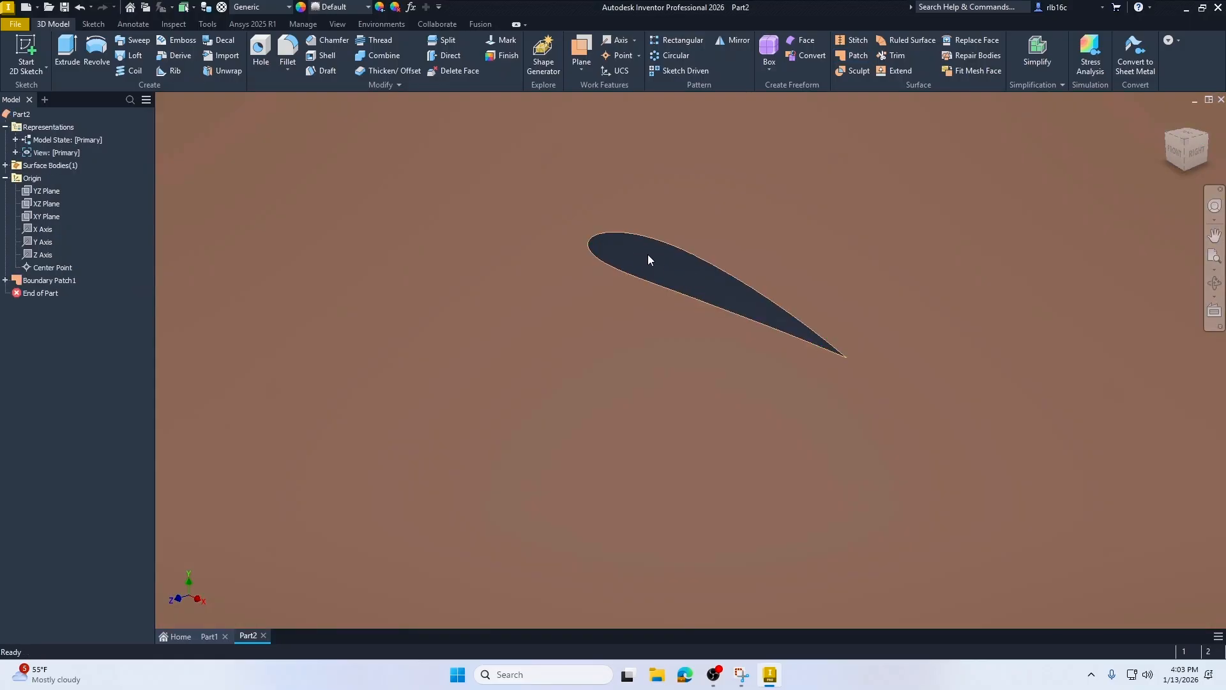
pyautogui.scroll(-5, 684, 276)
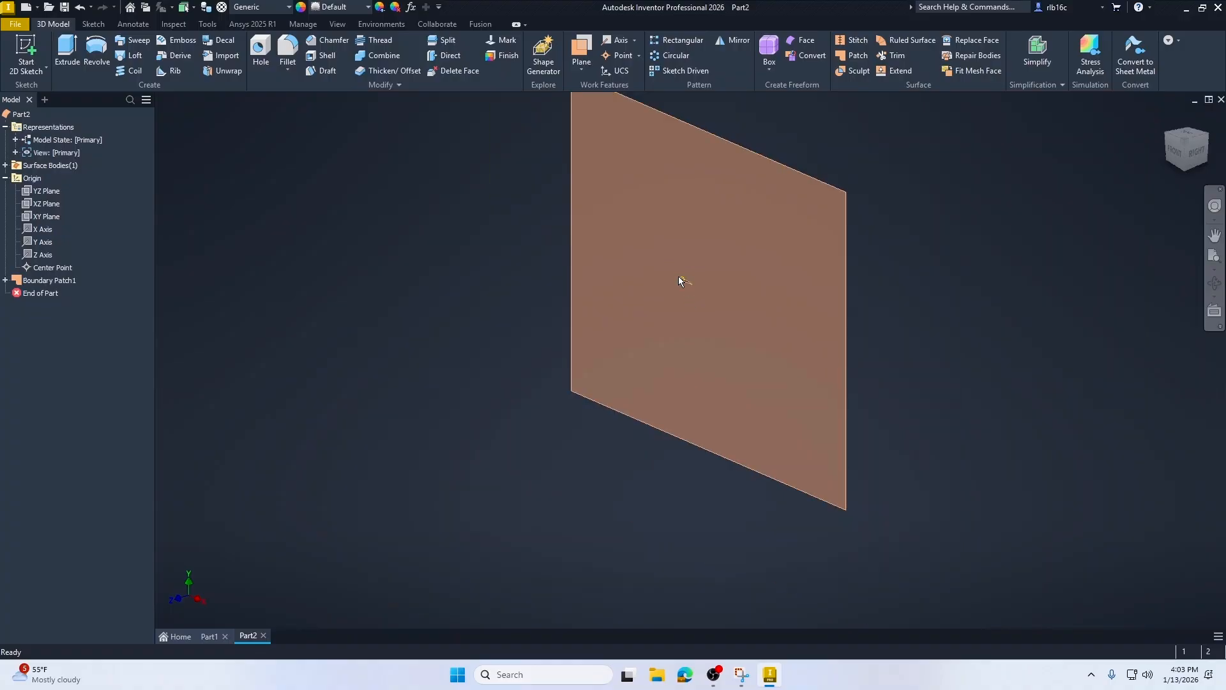
pyautogui.scroll(3, 719, 262)
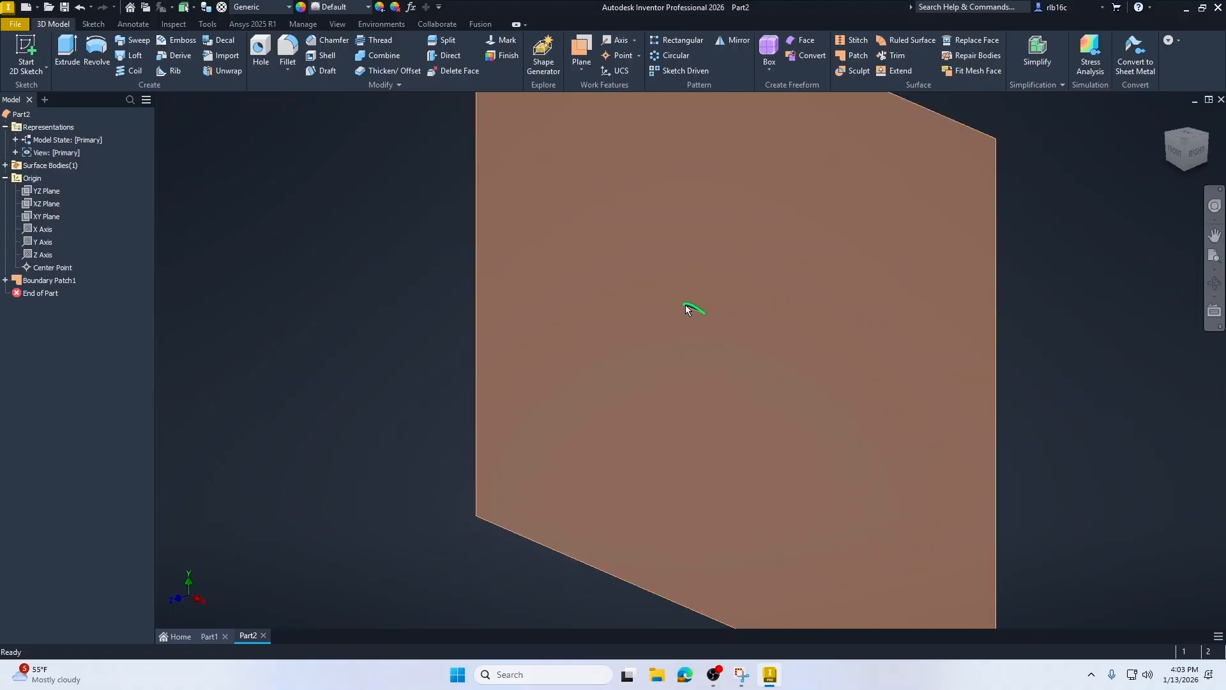
pyautogui.scroll(3, 687, 310)
pyautogui.scroll(-4, 709, 313)
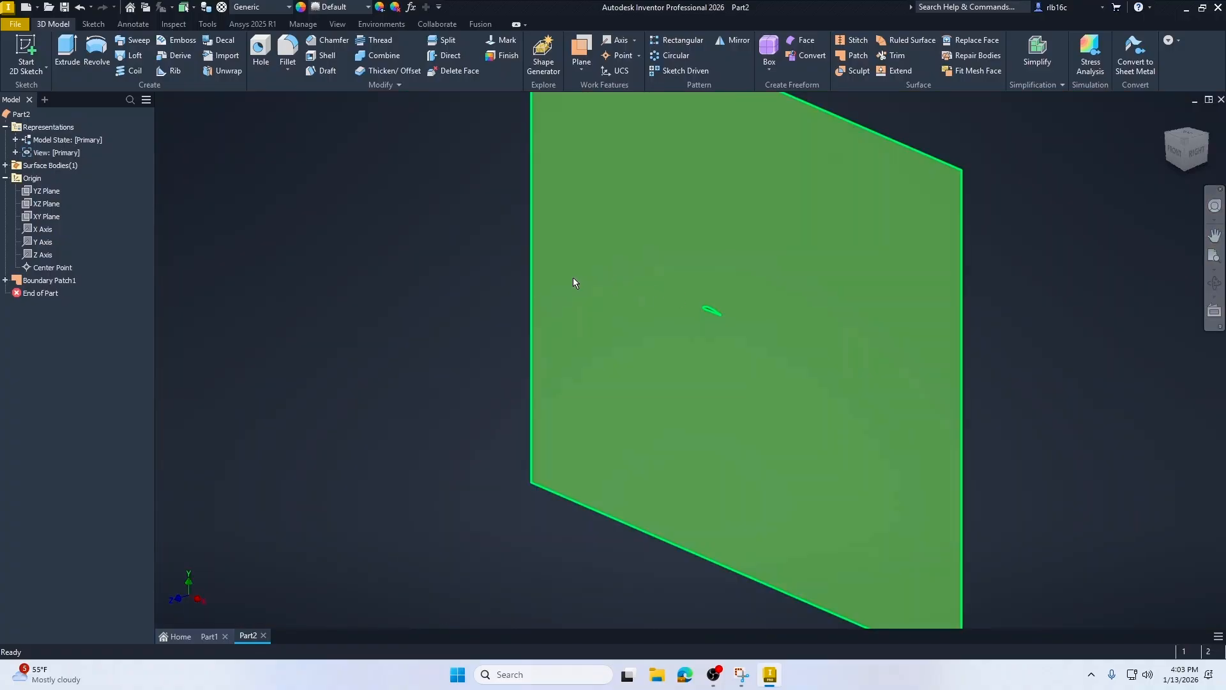
# Step: Save the part as "naca4412airfoil" in Autodesk Inventor Parts (.ipt) format in the Documents folder
pyautogui.hotkey('ctrl', 's')
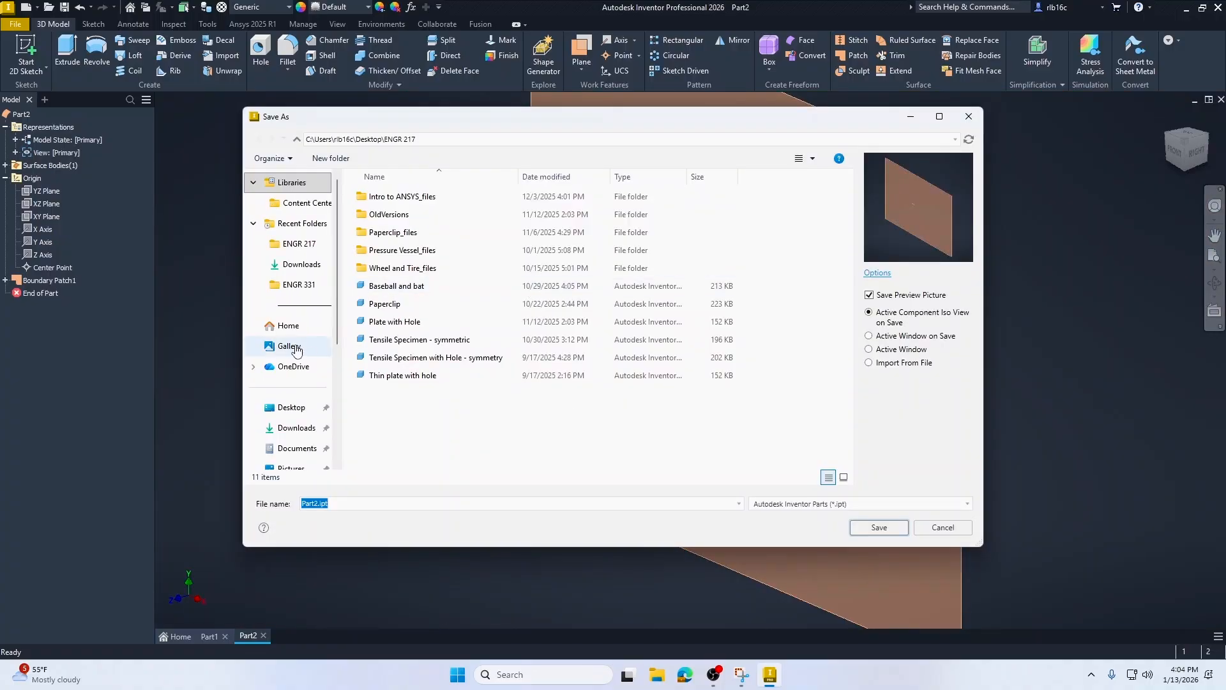
pyautogui.click(304, 450)
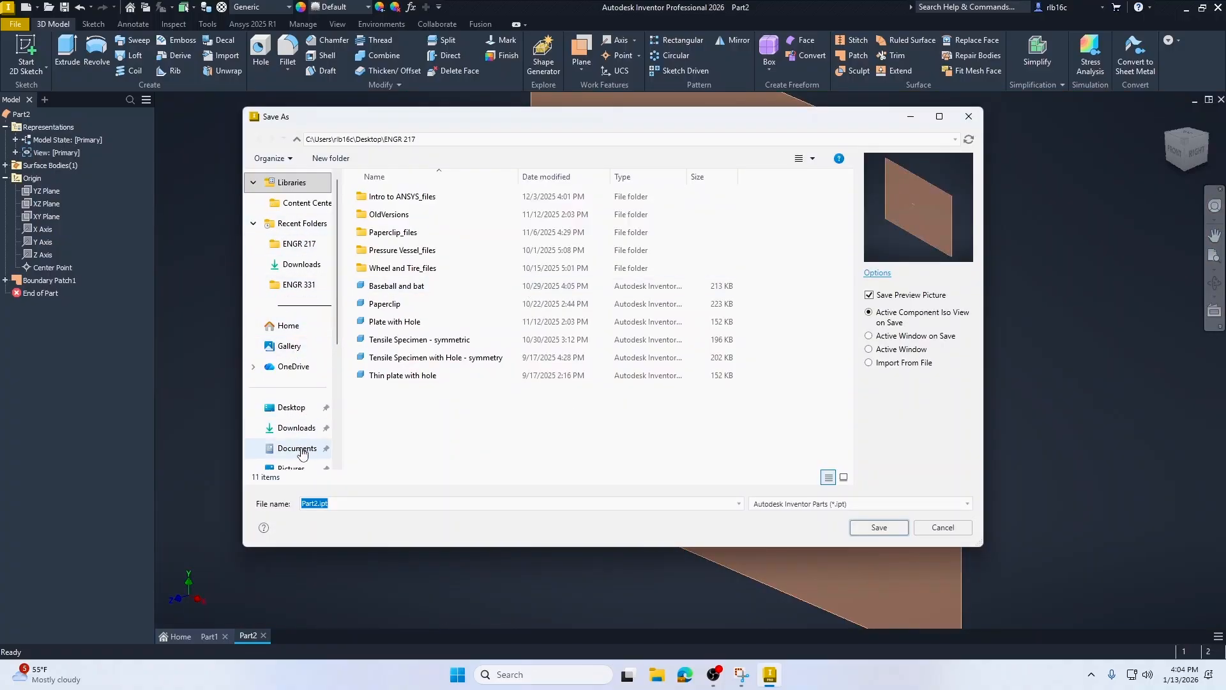
pyautogui.doubleClick(346, 503)
pyautogui.write('r')
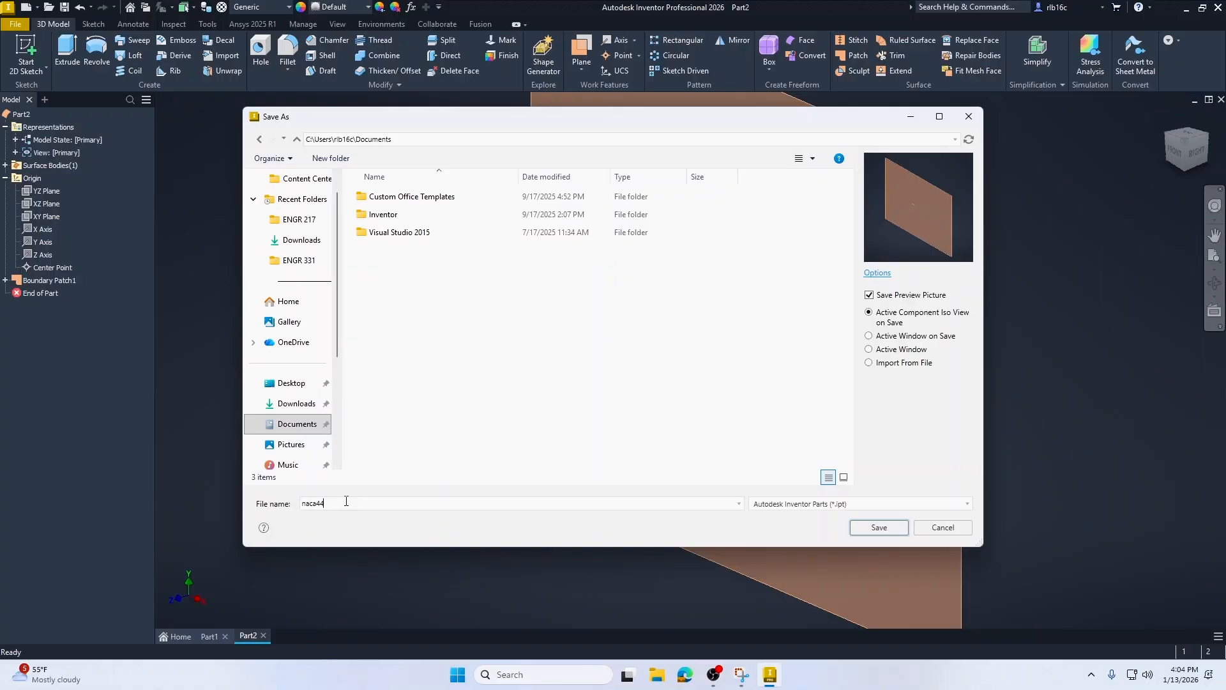
pyautogui.write('aca4412airfoil')
pyautogui.press('Return')
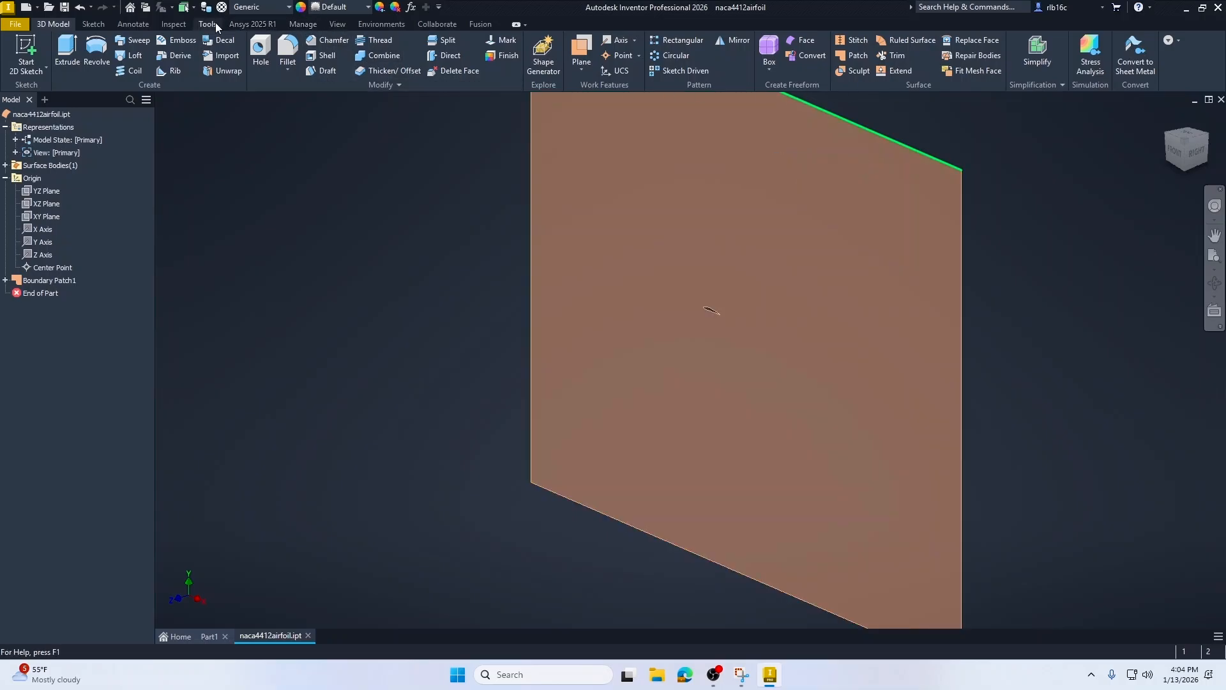
# Step: Check in the Add-In Manager that the Workbench 2025 R1 add-in is loaded and set to load automatically
pyautogui.click(210, 24)
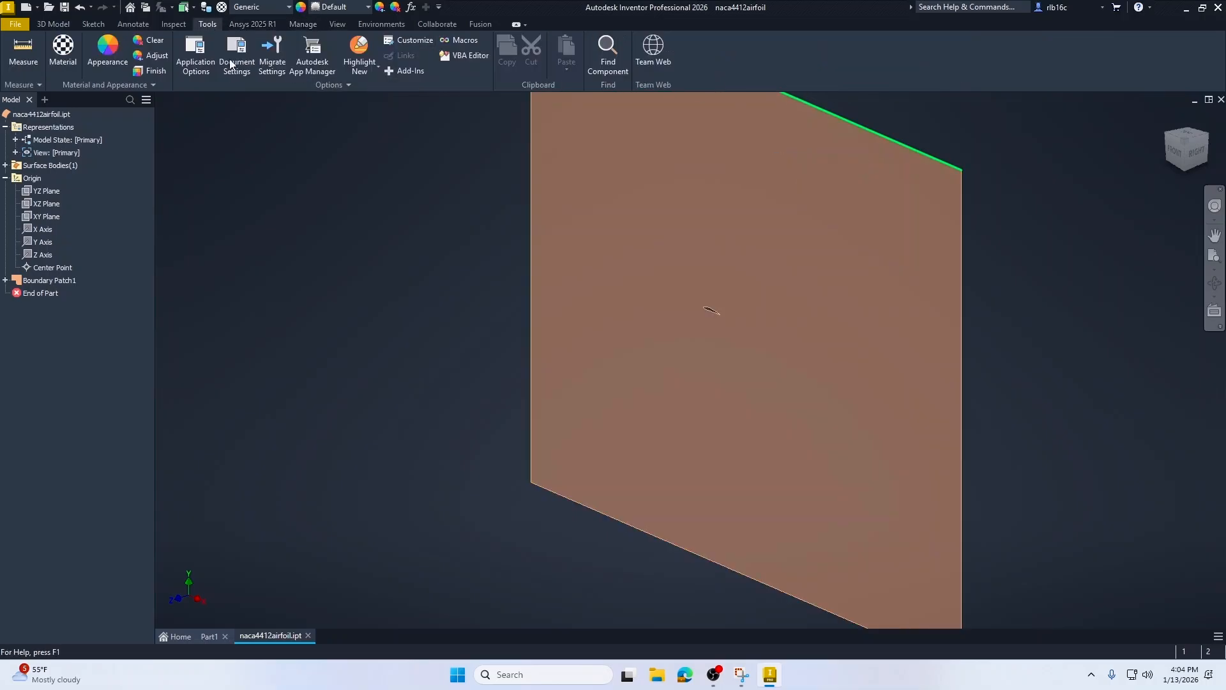
pyautogui.click(404, 71)
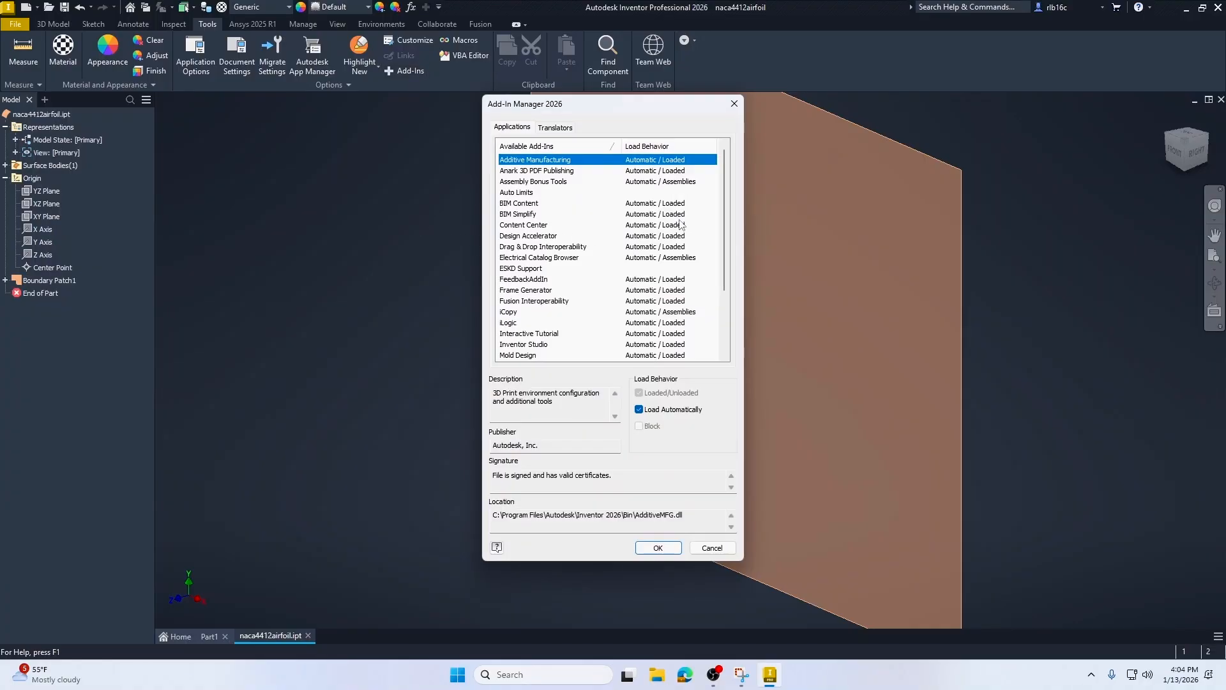
pyautogui.scroll(-3, 691, 229)
pyautogui.click(531, 355)
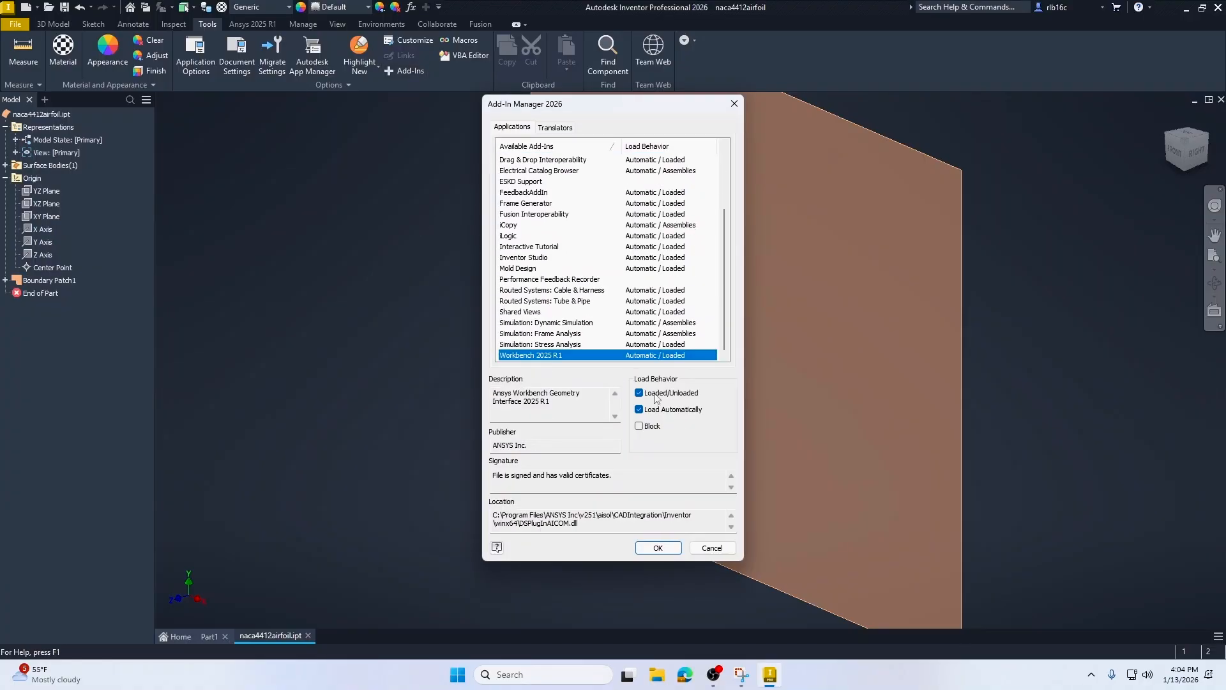
pyautogui.click(669, 554)
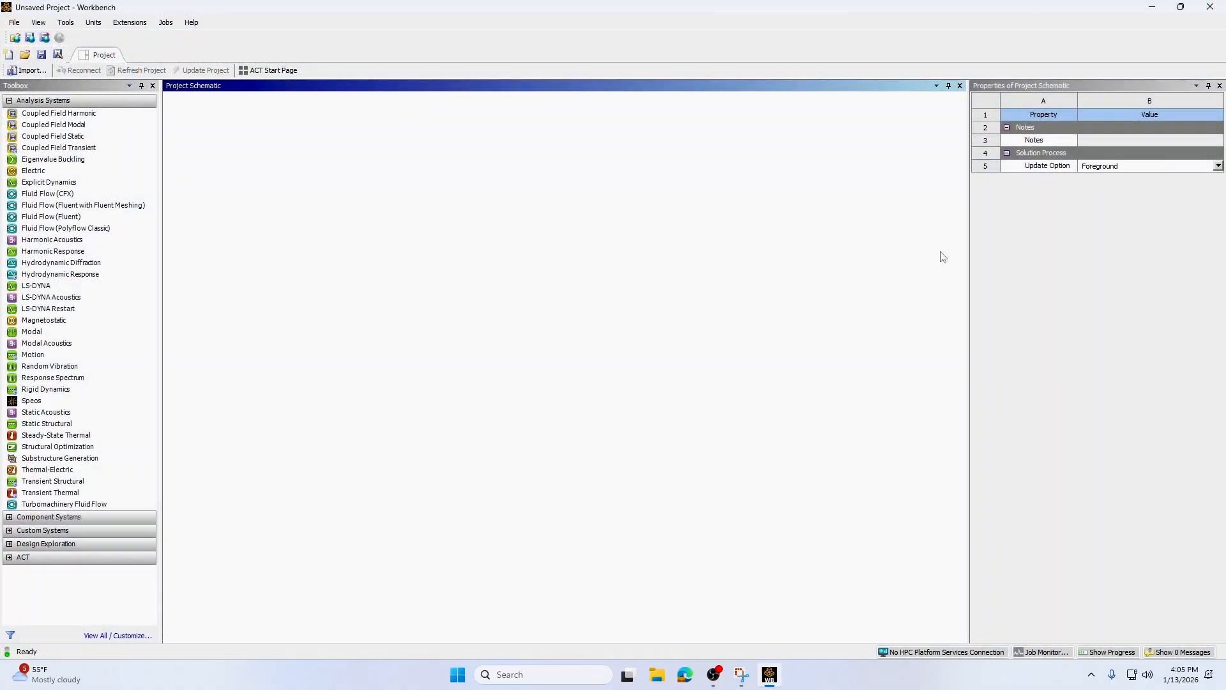
# Step: In Ansys Workbench, add a Fluid Flow (Fluent) system and import naca4412airfoil from the Documents folder as its geometry
pyautogui.moveTo(80, 218); pyautogui.dragTo(277, 167)
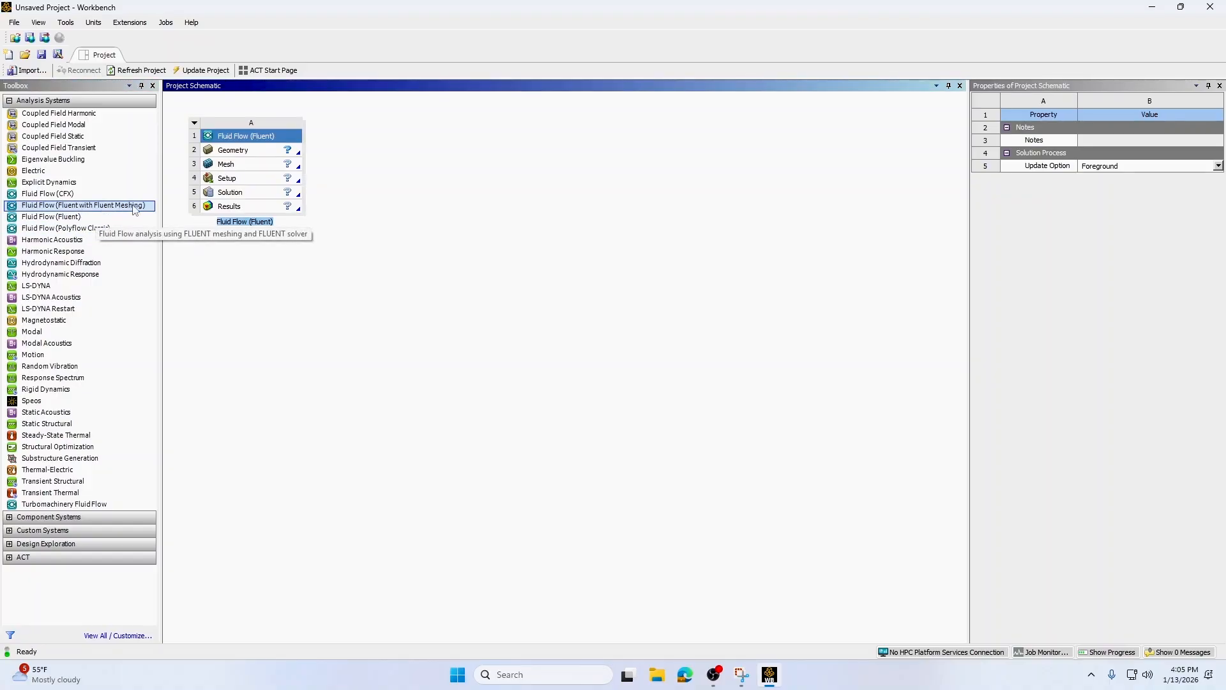
pyautogui.click(263, 155)
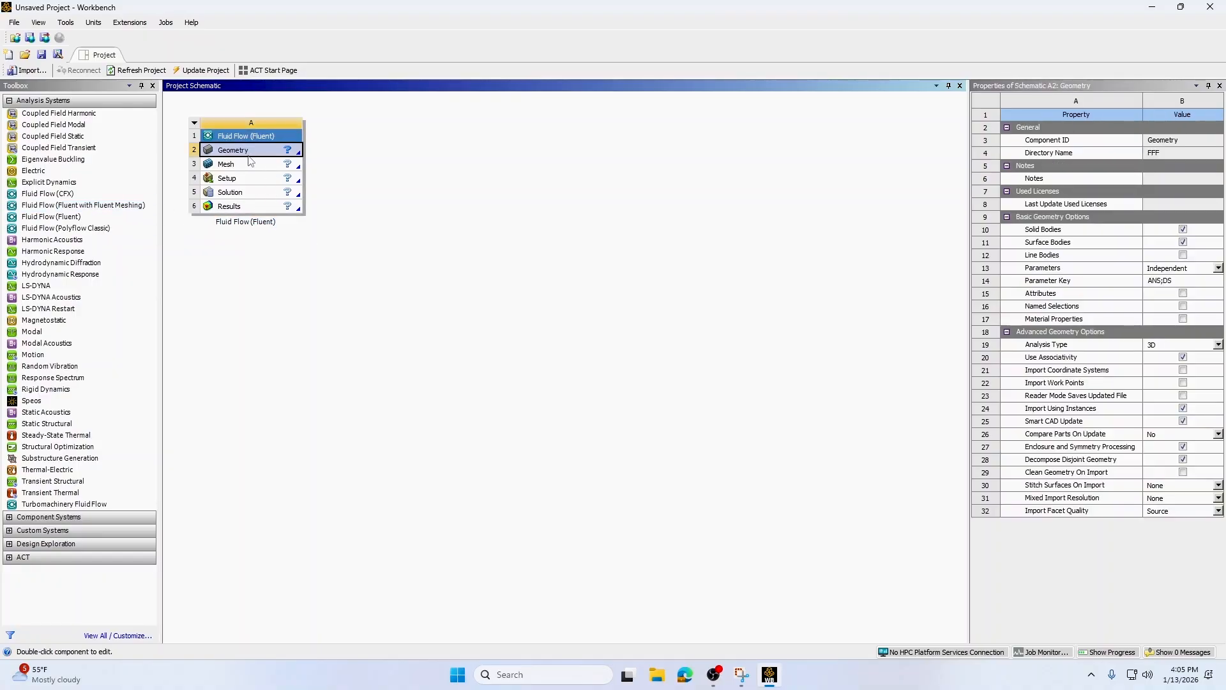
pyautogui.rightClick(254, 153)
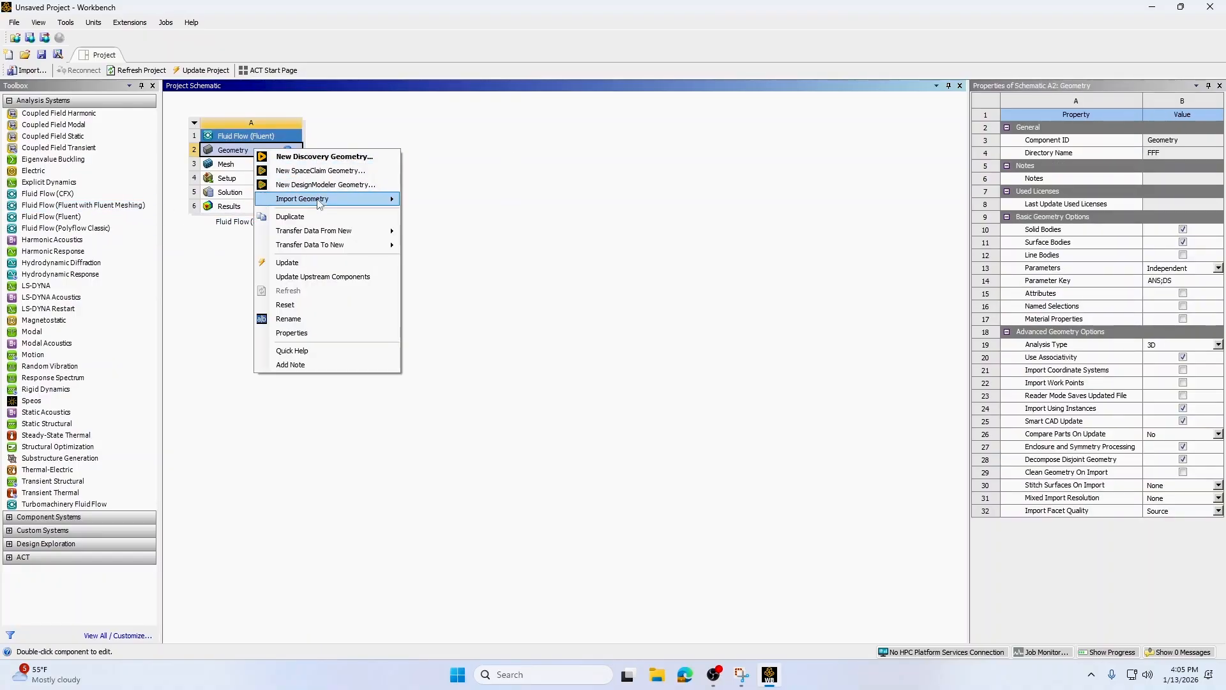
pyautogui.moveTo(320, 200)
pyautogui.click(456, 201)
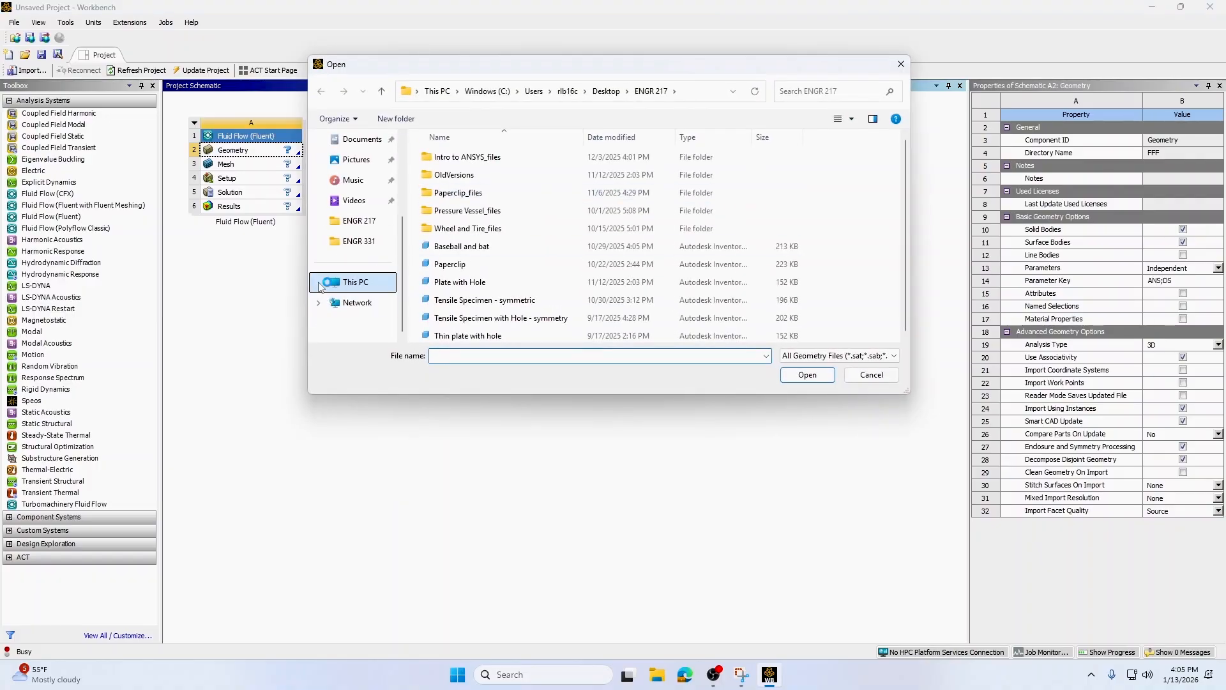
pyautogui.click(318, 303)
pyautogui.click(320, 285)
pyautogui.scroll(5, 359, 287)
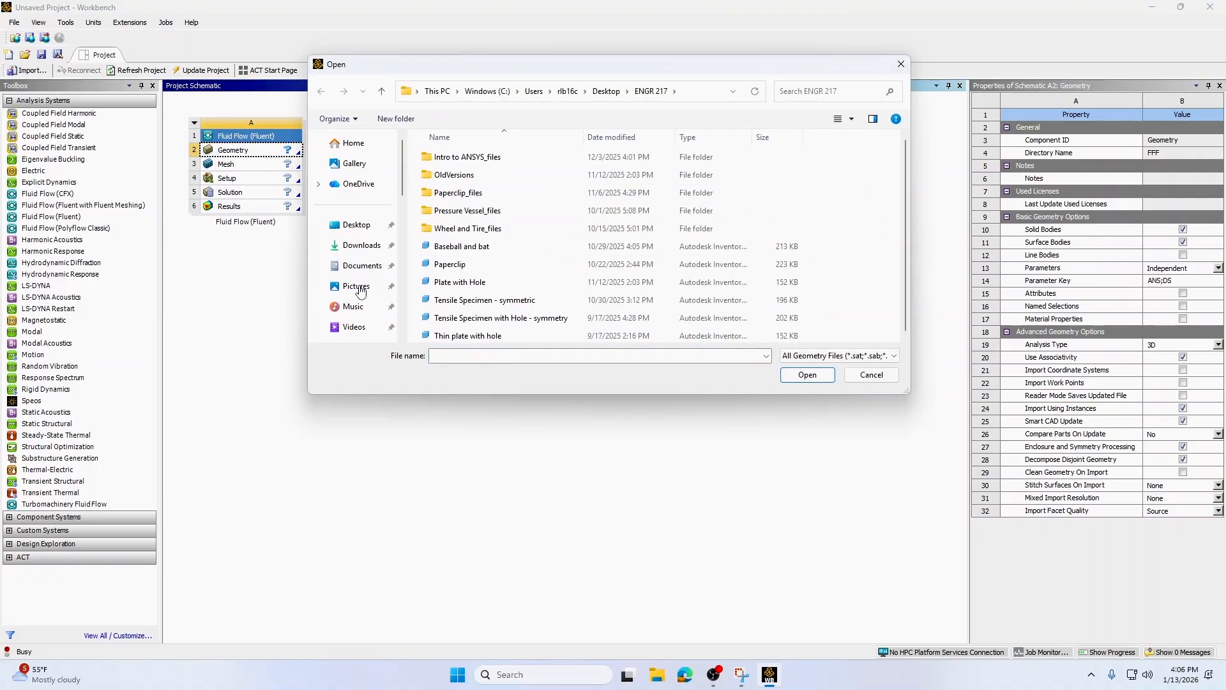
pyautogui.click(362, 267)
pyautogui.click(474, 211)
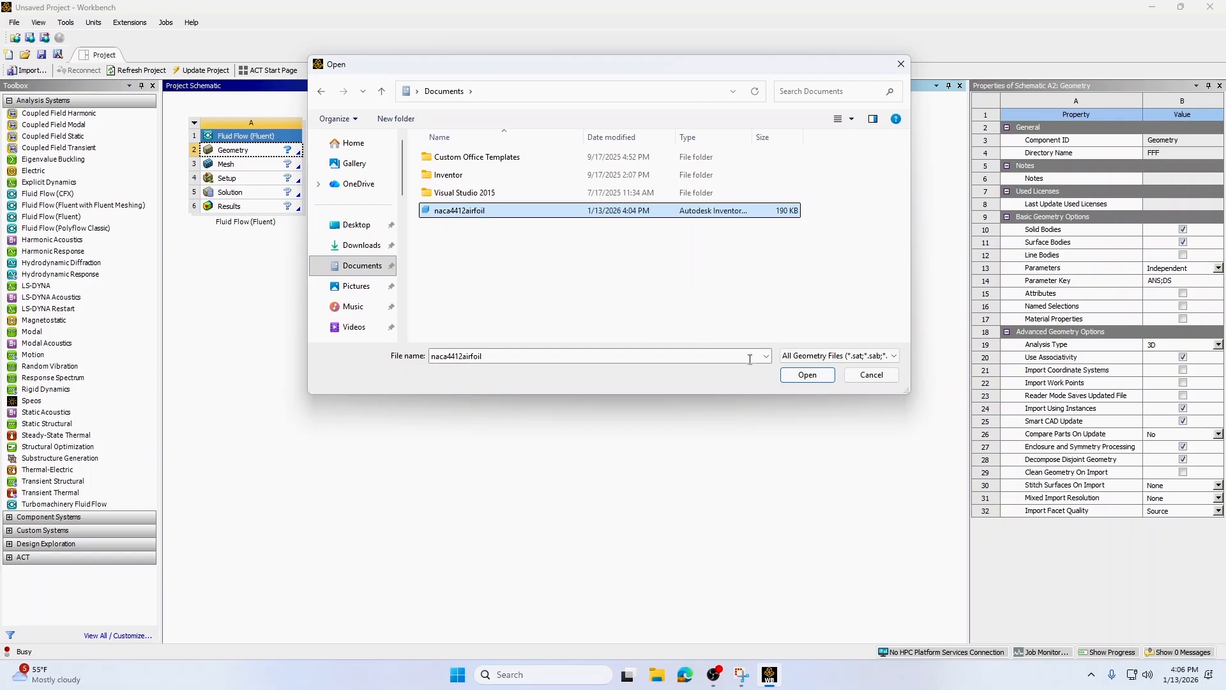
pyautogui.click(806, 375)
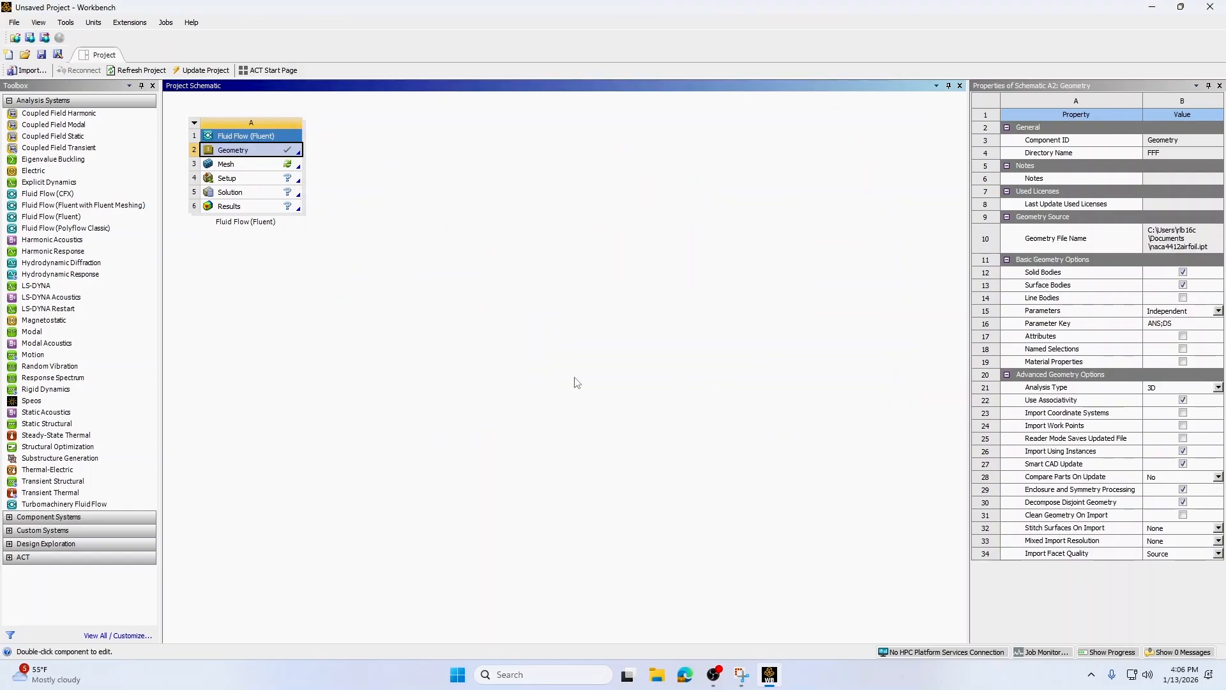
# Step: Open the Fluent system's mesh in Ansys Meshing and generate the mesh with default settings
pyautogui.doubleClick(250, 169)
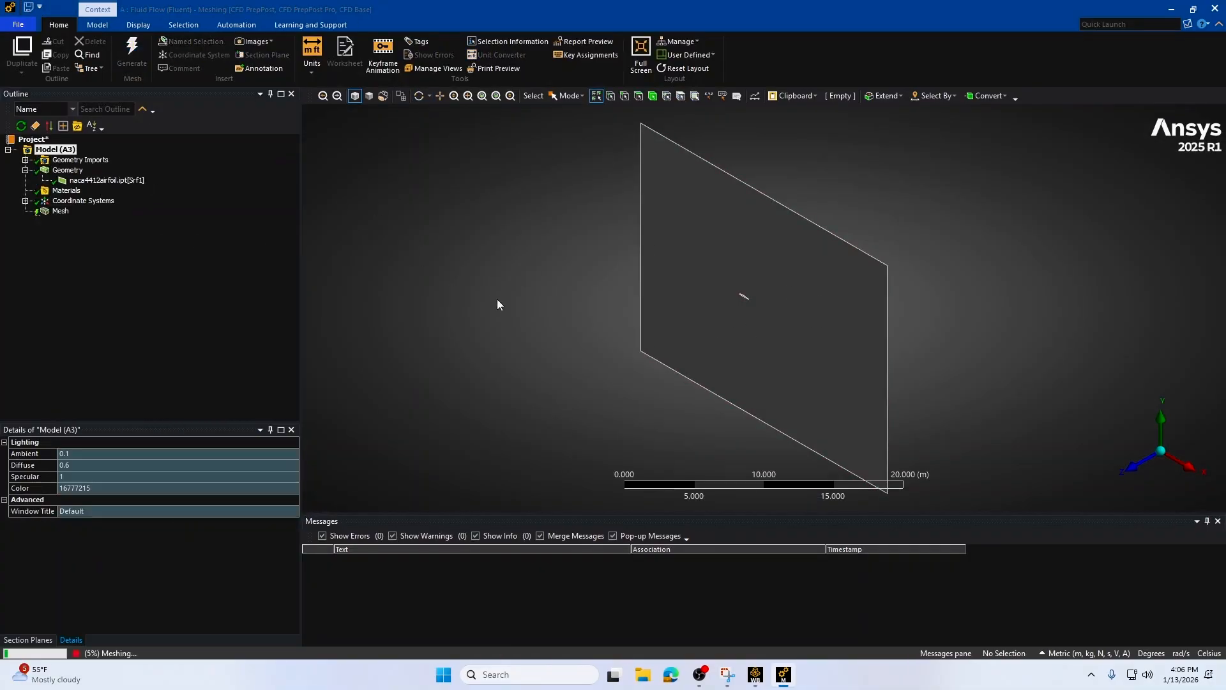
pyautogui.click(45, 213)
pyautogui.moveTo(588, 309); pyautogui.dragTo(729, 316, button='middle')
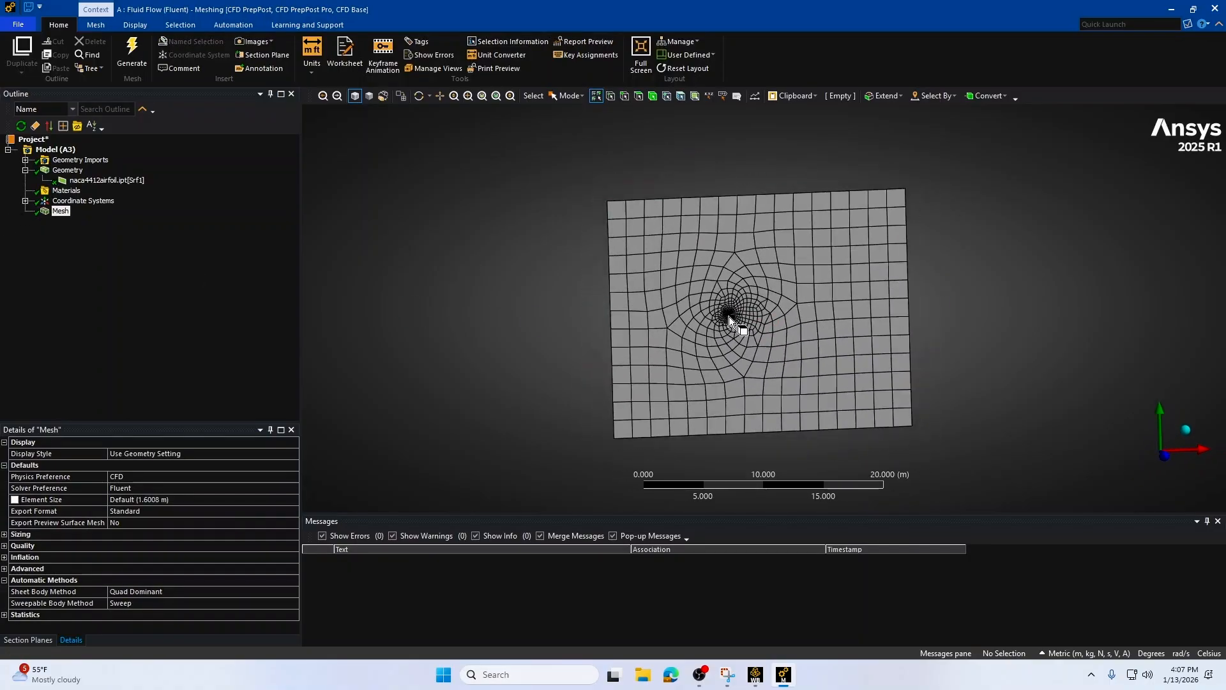
# Step: Examine the default mesh around the airfoil, especially the element size along its leading edge
pyautogui.scroll(10, 729, 316)
pyautogui.scroll(8, 764, 291)
pyautogui.keyDown('ctrl'); pyautogui.moveTo(502, 322); pyautogui.dragTo(667, 281, button='middle'); pyautogui.keyUp('ctrl')
pyautogui.scroll(5, 667, 281)
pyautogui.keyDown('ctrl'); pyautogui.moveTo(534, 277); pyautogui.dragTo(662, 326, button='middle'); pyautogui.keyUp('ctrl')
pyautogui.scroll(5, 663, 325)
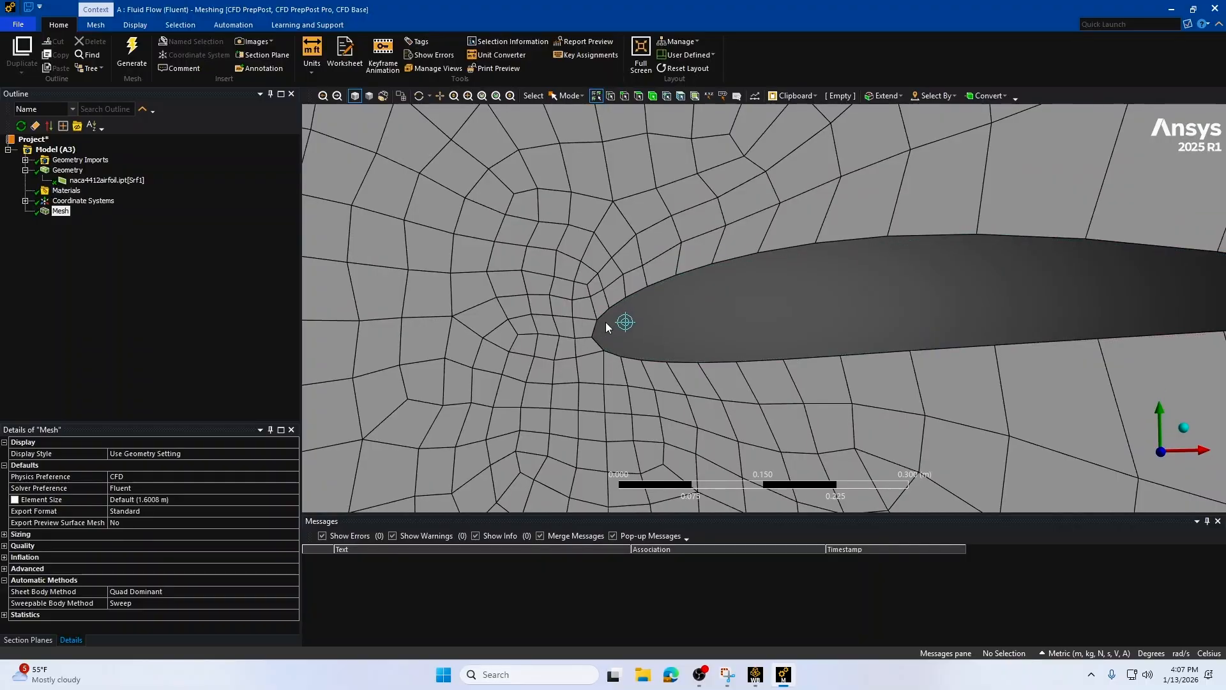
pyautogui.scroll(-3, 611, 317)
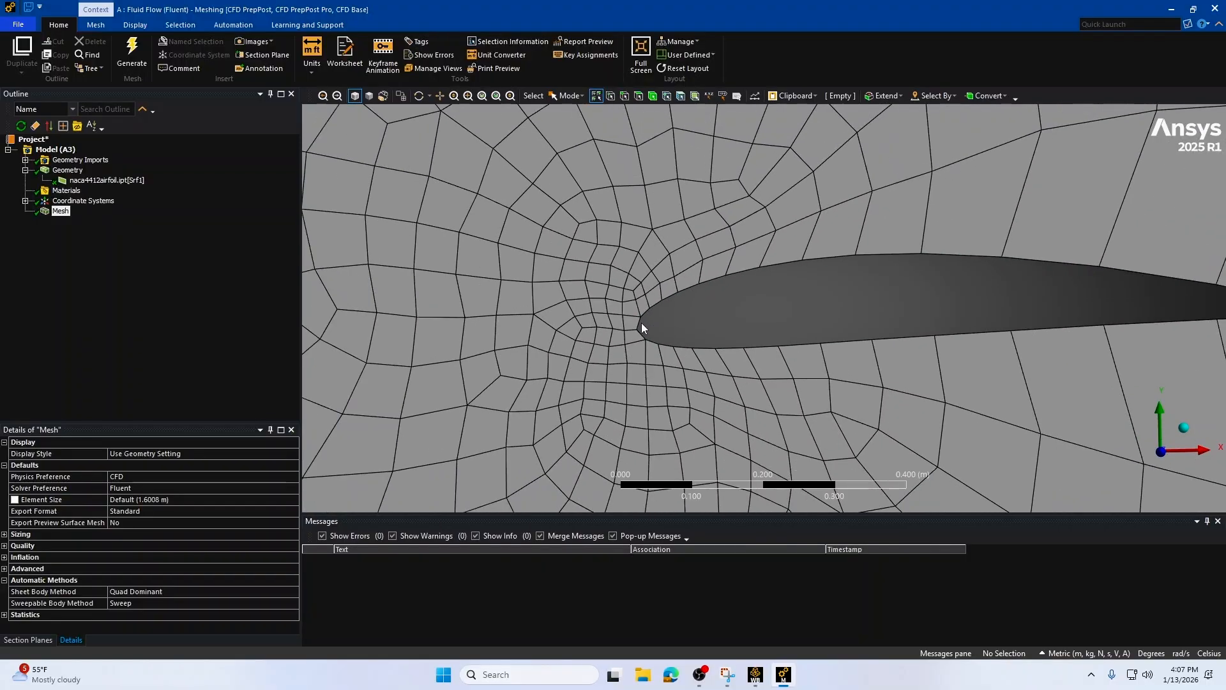
pyautogui.scroll(-1, 647, 328)
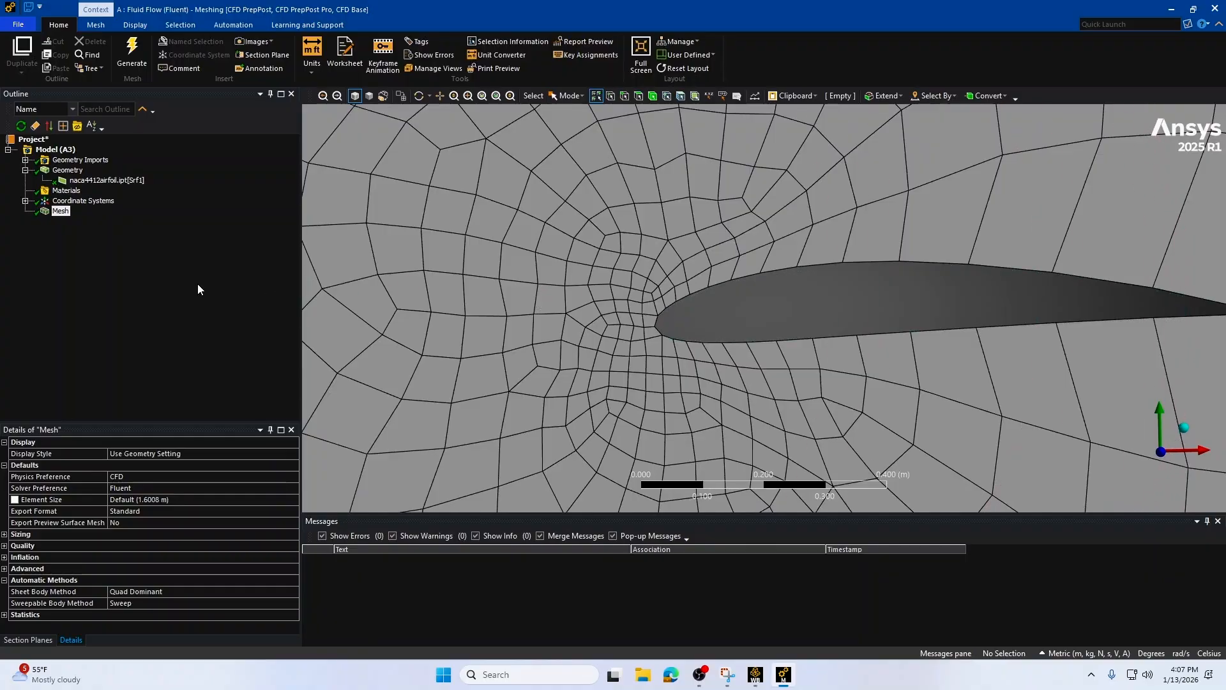
# Step: Add a mesh sizing on the airfoil's upper and lower edges with an element size of 0.02 m
pyautogui.rightClick(60, 211)
pyautogui.moveTo(83, 219)
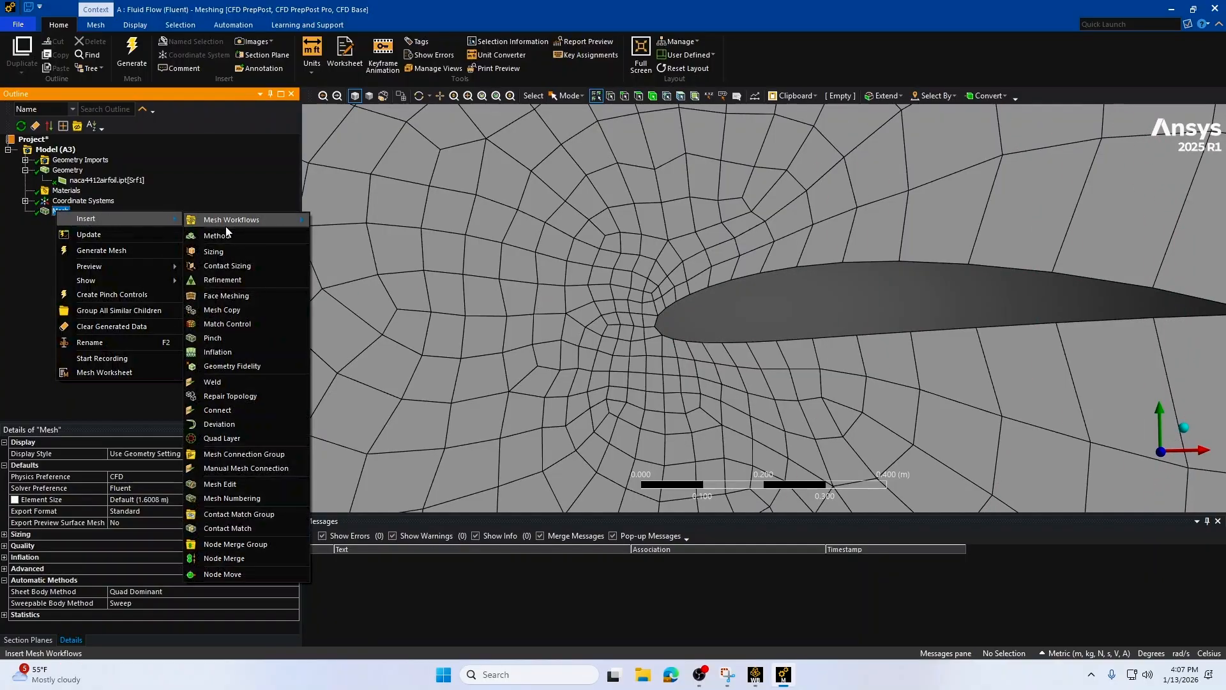
pyautogui.click(237, 252)
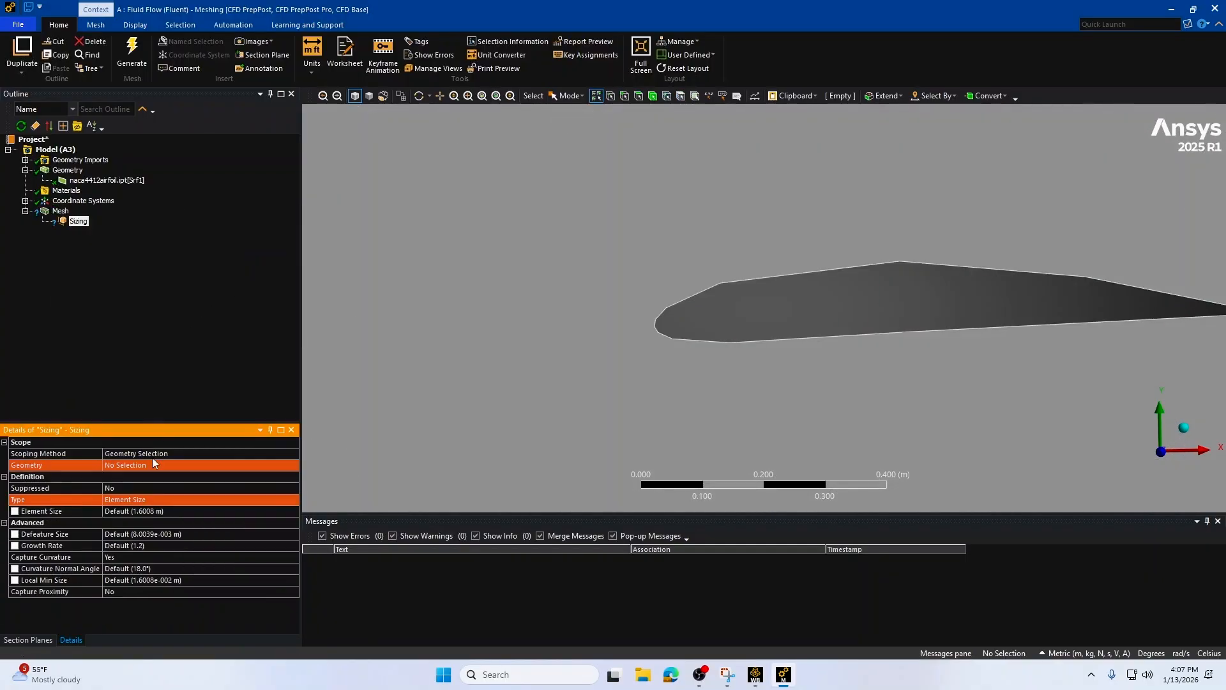
pyautogui.click(141, 469)
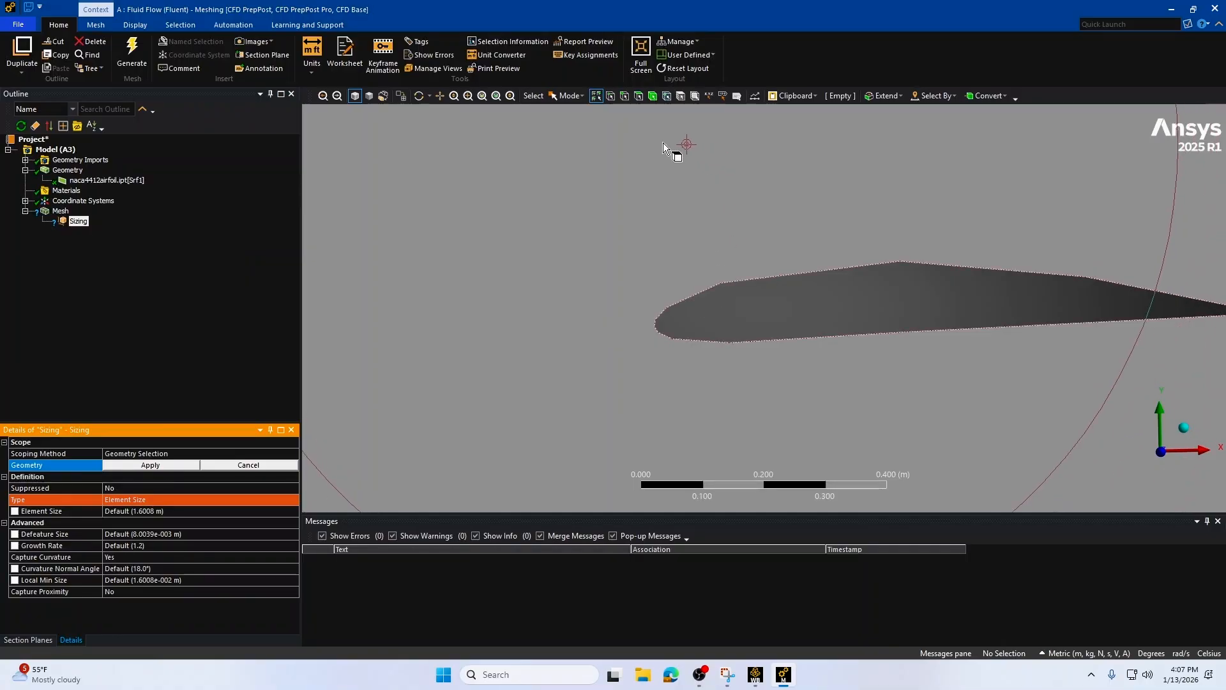
pyautogui.click(624, 96)
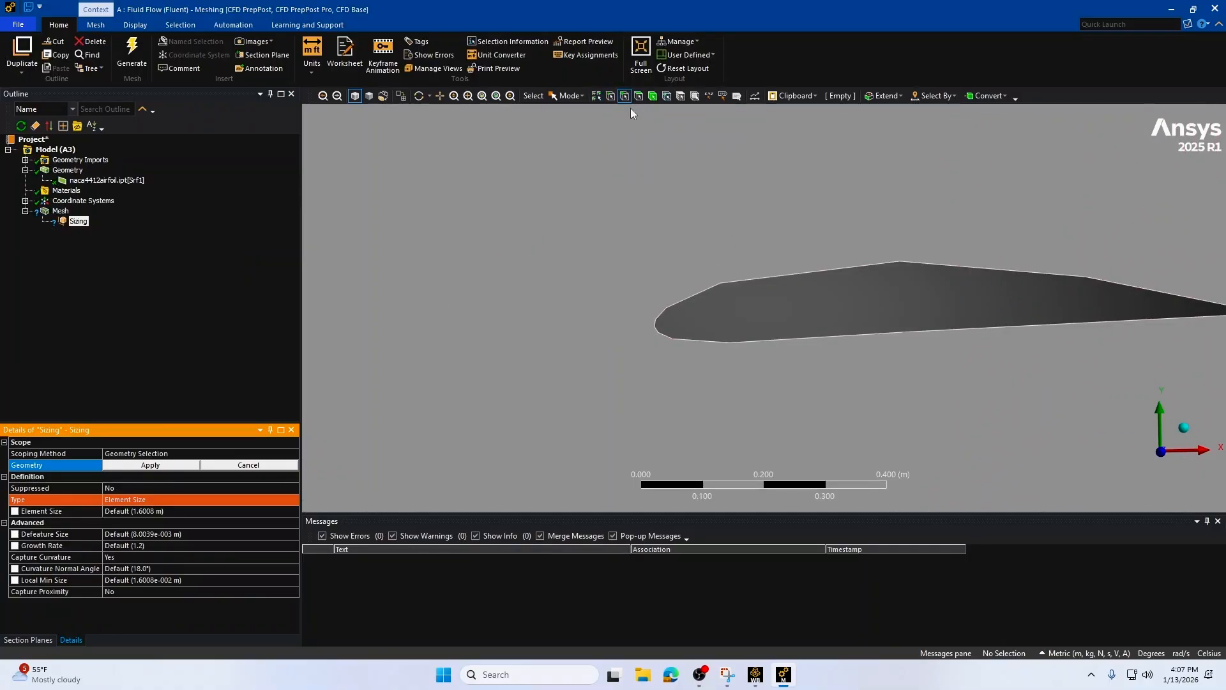
pyautogui.click(747, 285)
pyautogui.keyDown('ctrl'); pyautogui.click(774, 338); pyautogui.keyUp('ctrl')
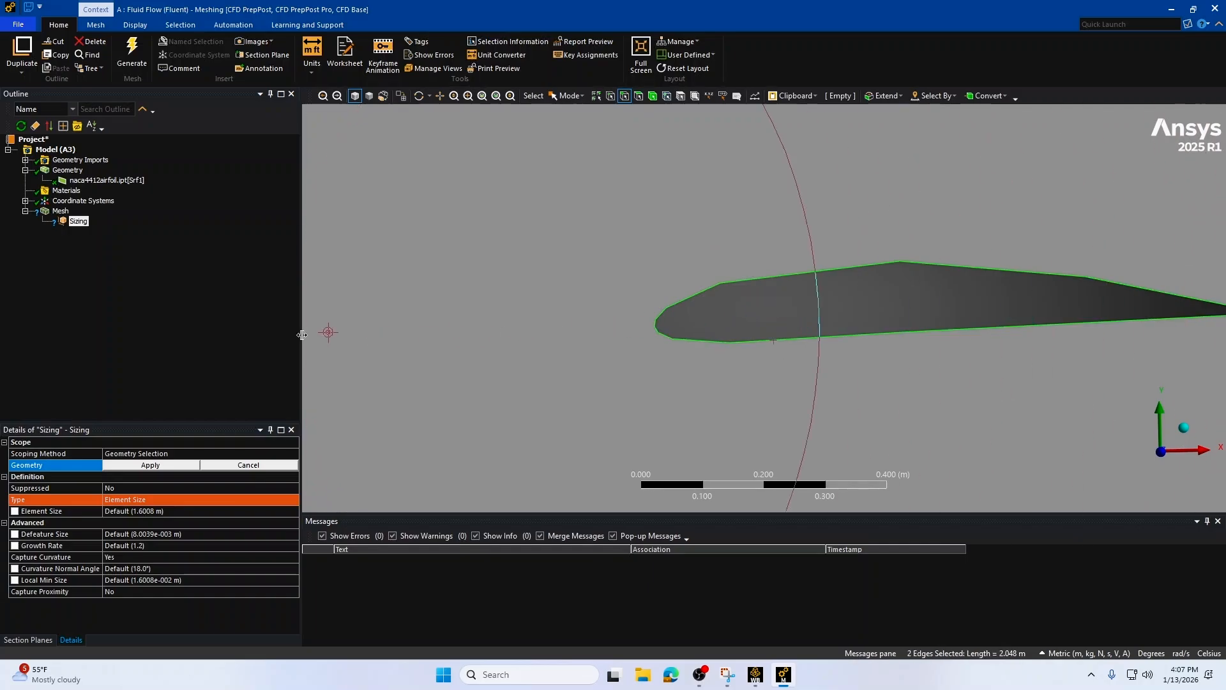
pyautogui.click(151, 465)
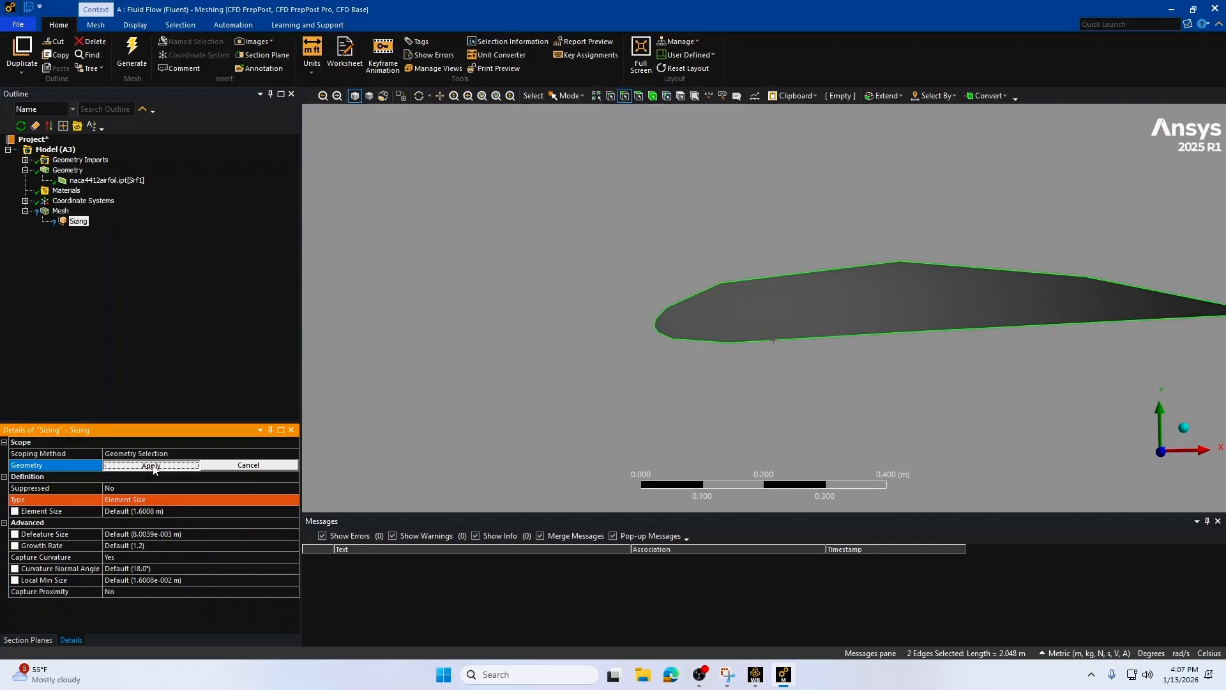
pyautogui.click(136, 511)
pyautogui.write('0.02')
pyautogui.press('Return')
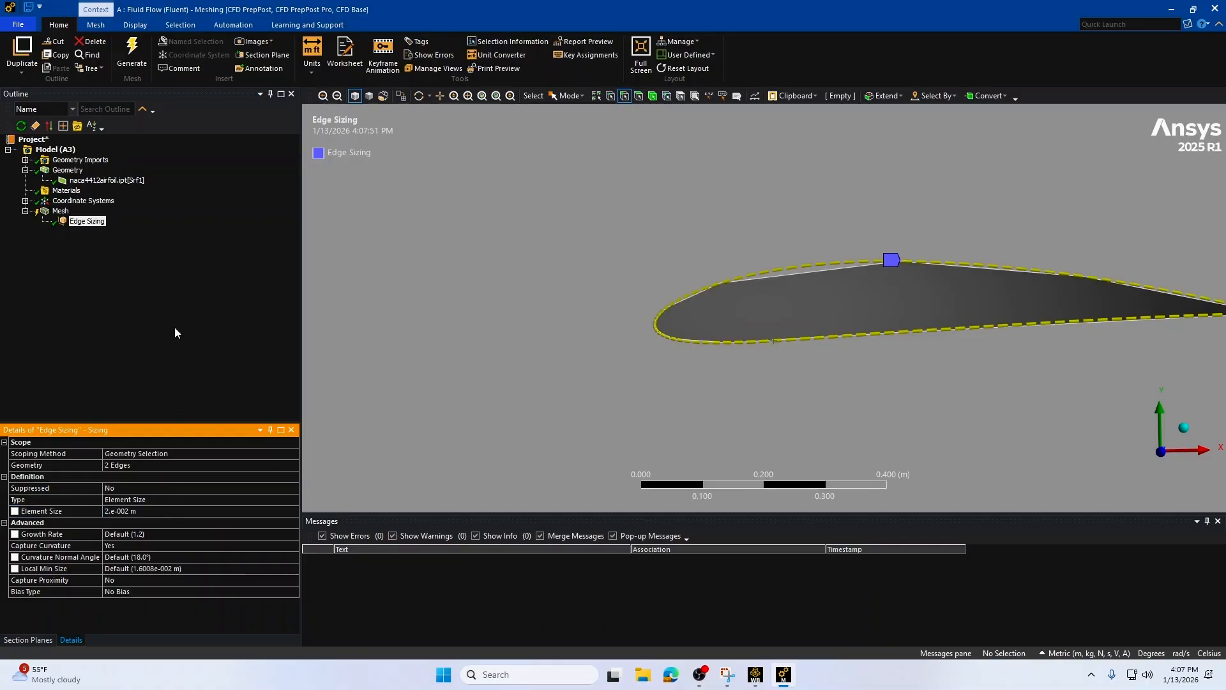
# Step: Regenerate the mesh with the edge sizing and inspect the elements around the airfoil's leading edge
pyautogui.click(131, 51)
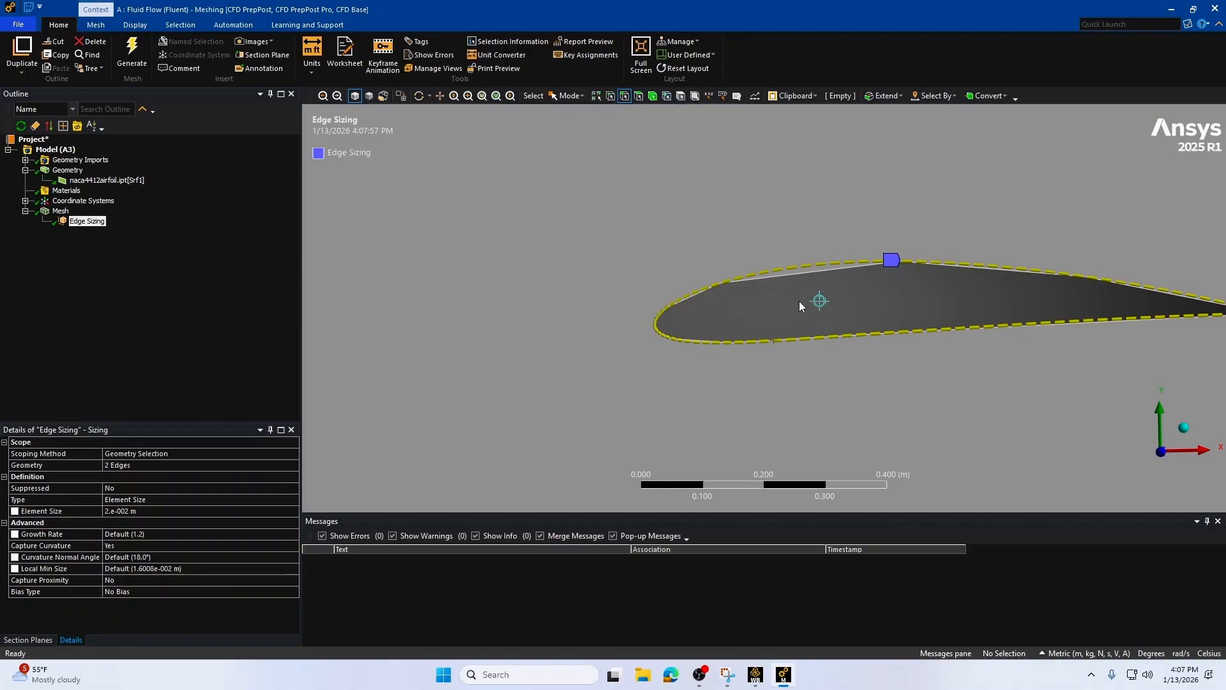
pyautogui.click(60, 211)
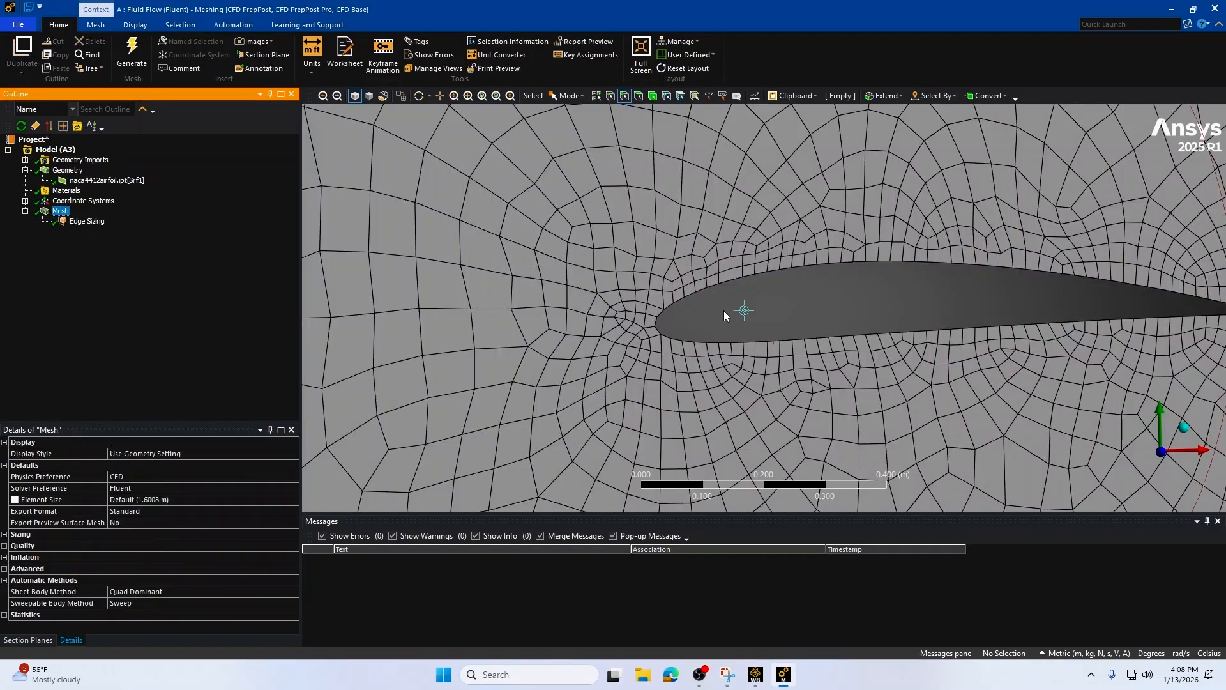
pyautogui.keyDown('ctrl'); pyautogui.moveTo(1030, 285); pyautogui.dragTo(948, 287, button='middle'); pyautogui.keyUp('ctrl')
pyautogui.scroll(5, 585, 333)
pyautogui.keyDown('ctrl'); pyautogui.moveTo(552, 316); pyautogui.dragTo(656, 300, button='middle'); pyautogui.keyUp('ctrl')
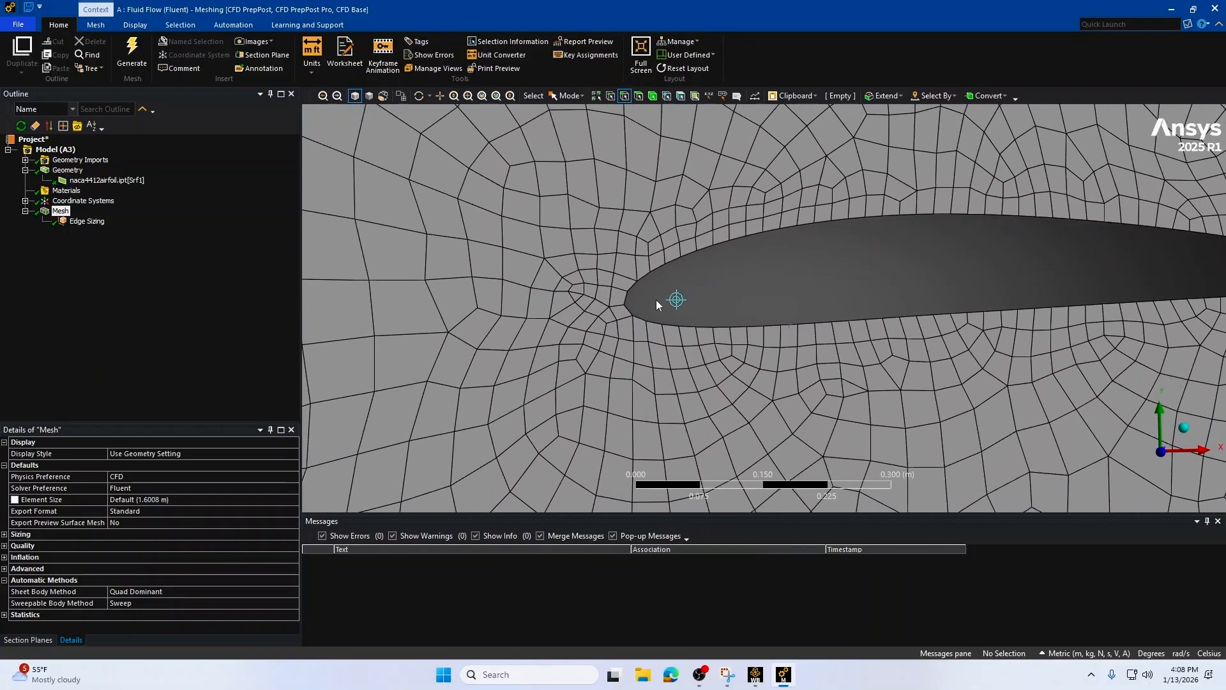
pyautogui.scroll(1, 614, 306)
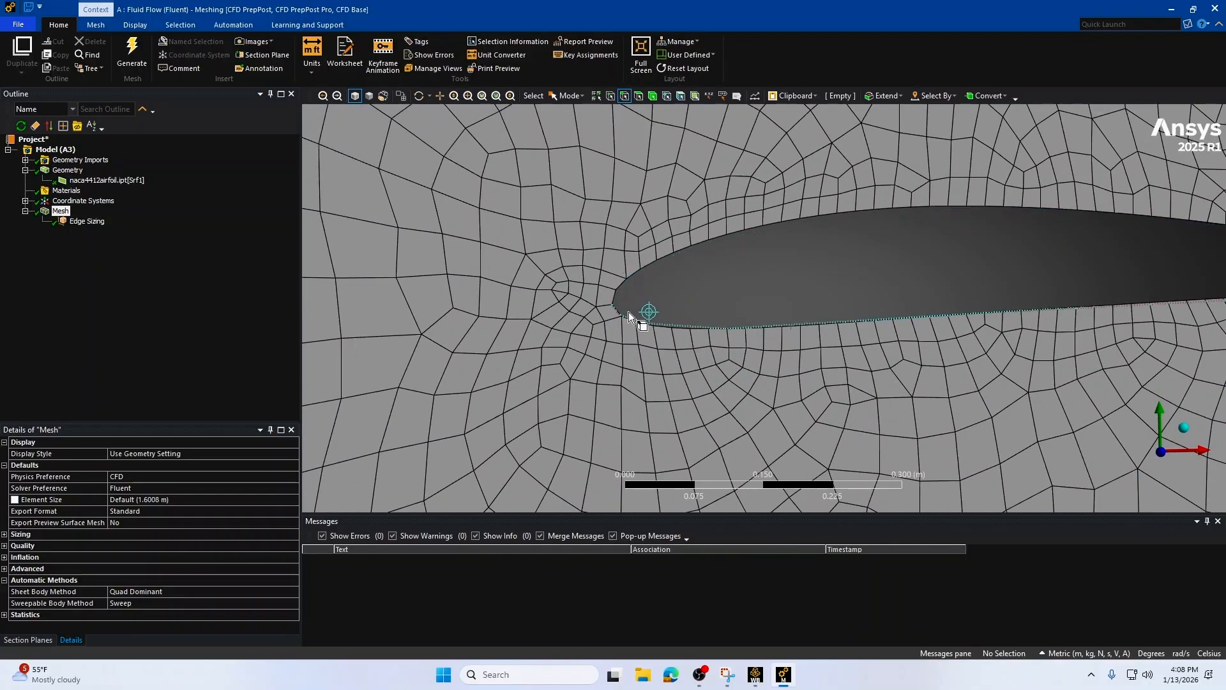
pyautogui.scroll(-3, 602, 286)
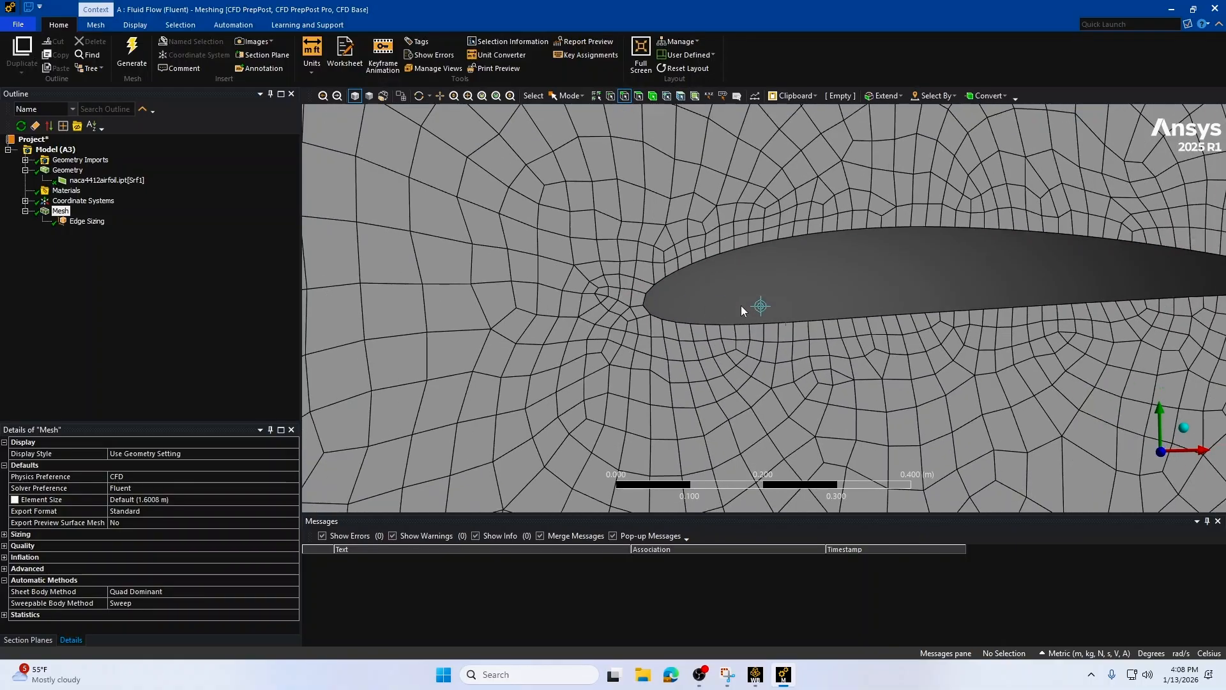
pyautogui.keyDown('ctrl'); pyautogui.moveTo(741, 305); pyautogui.dragTo(655, 375, button='middle'); pyautogui.keyUp('ctrl')
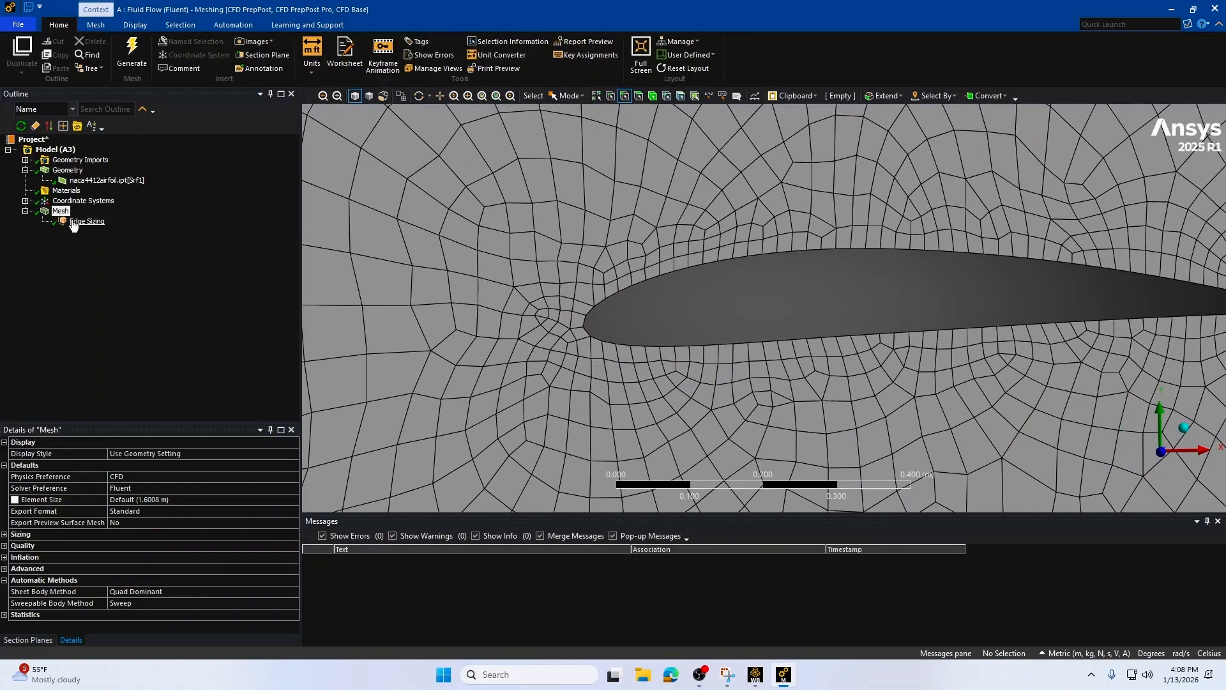
# Step: Set the edge sizing's curvature normal angle to 3° and regenerate the mesh
pyautogui.click(85, 221)
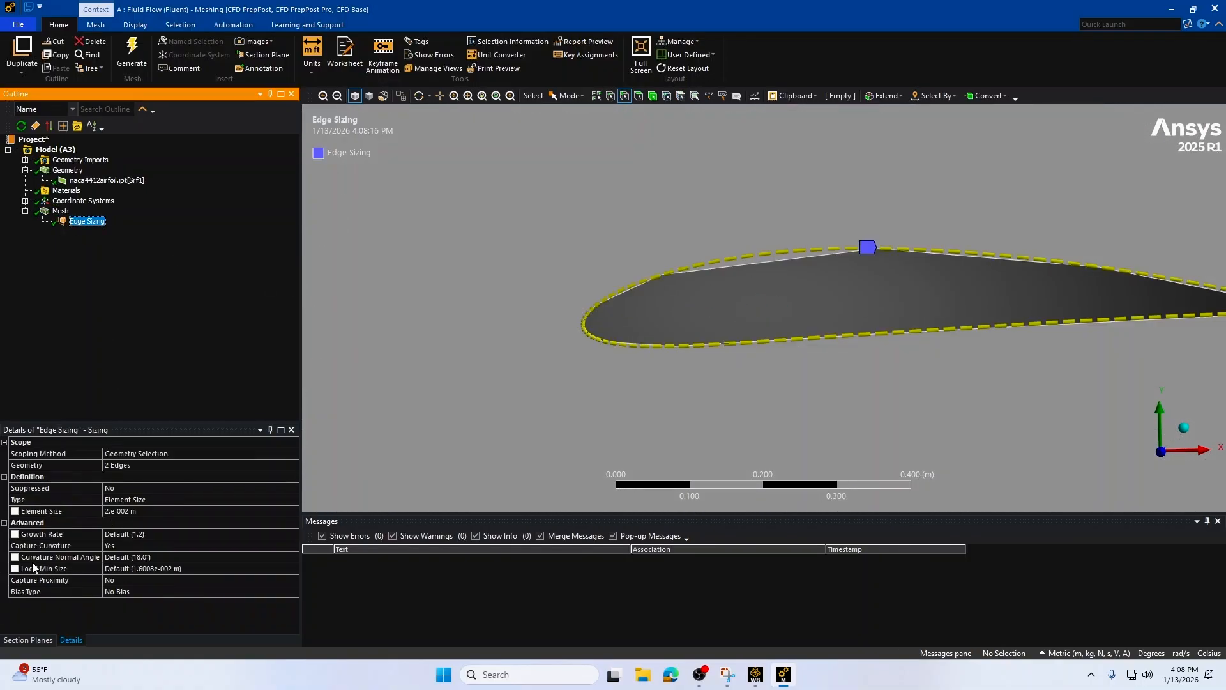
pyautogui.click(132, 558)
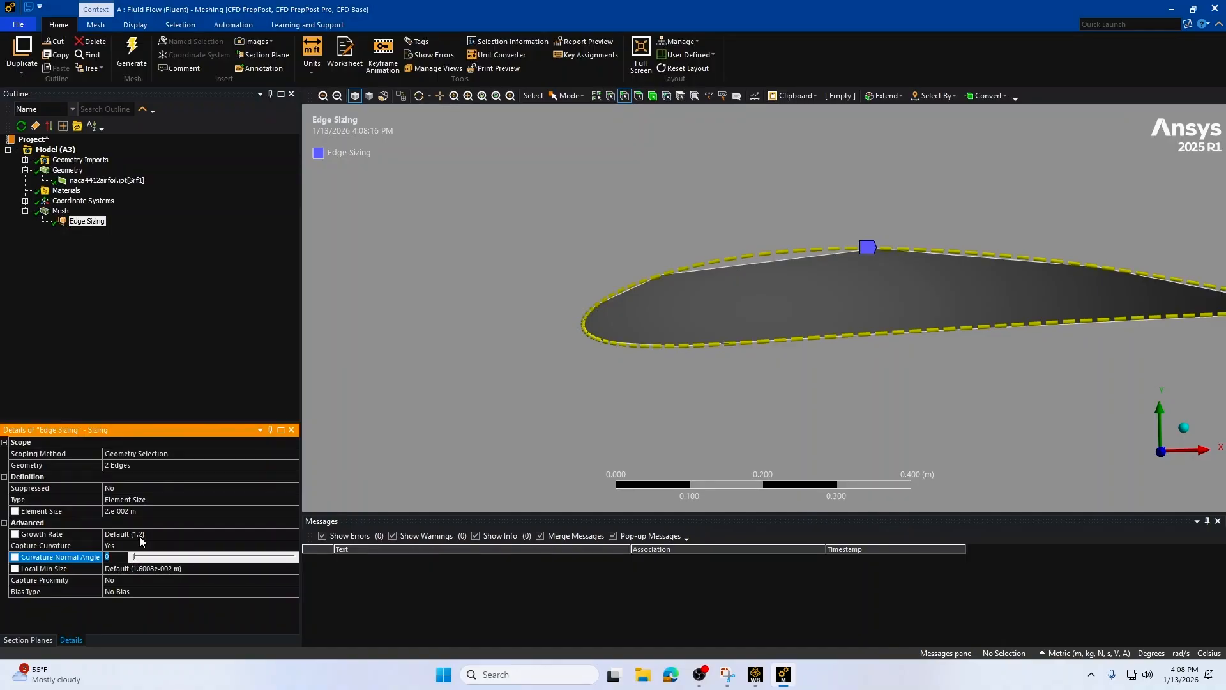
pyautogui.write('3')
pyautogui.press('Return')
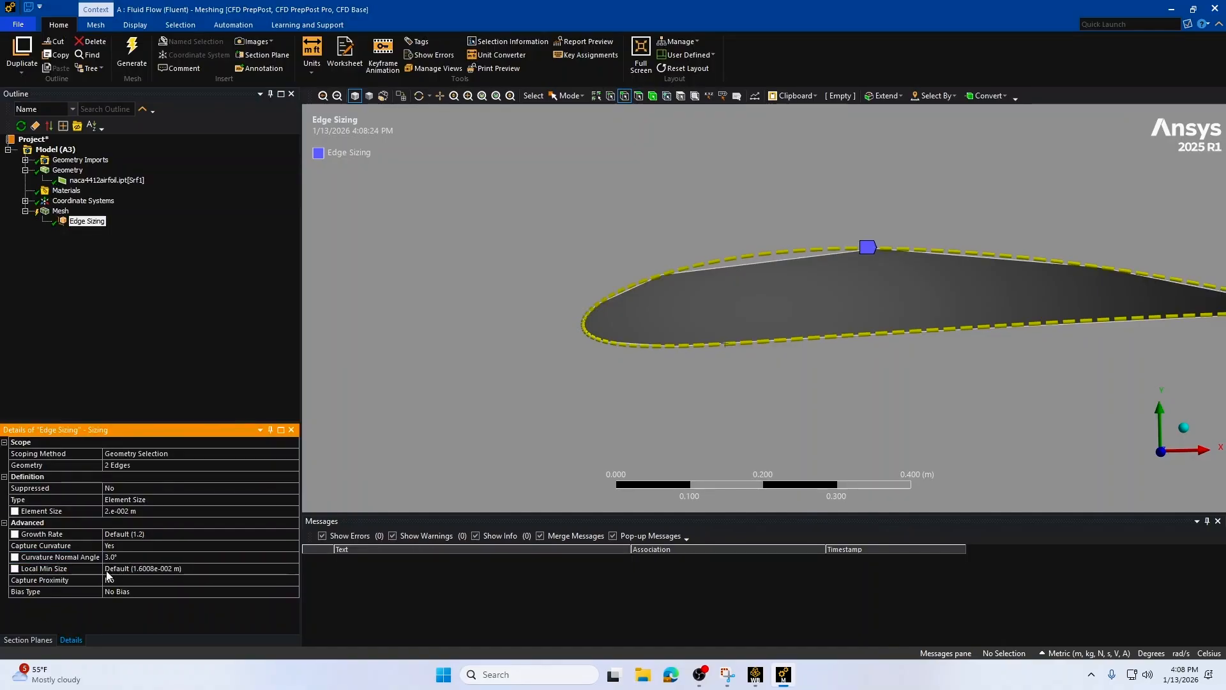
pyautogui.click(131, 53)
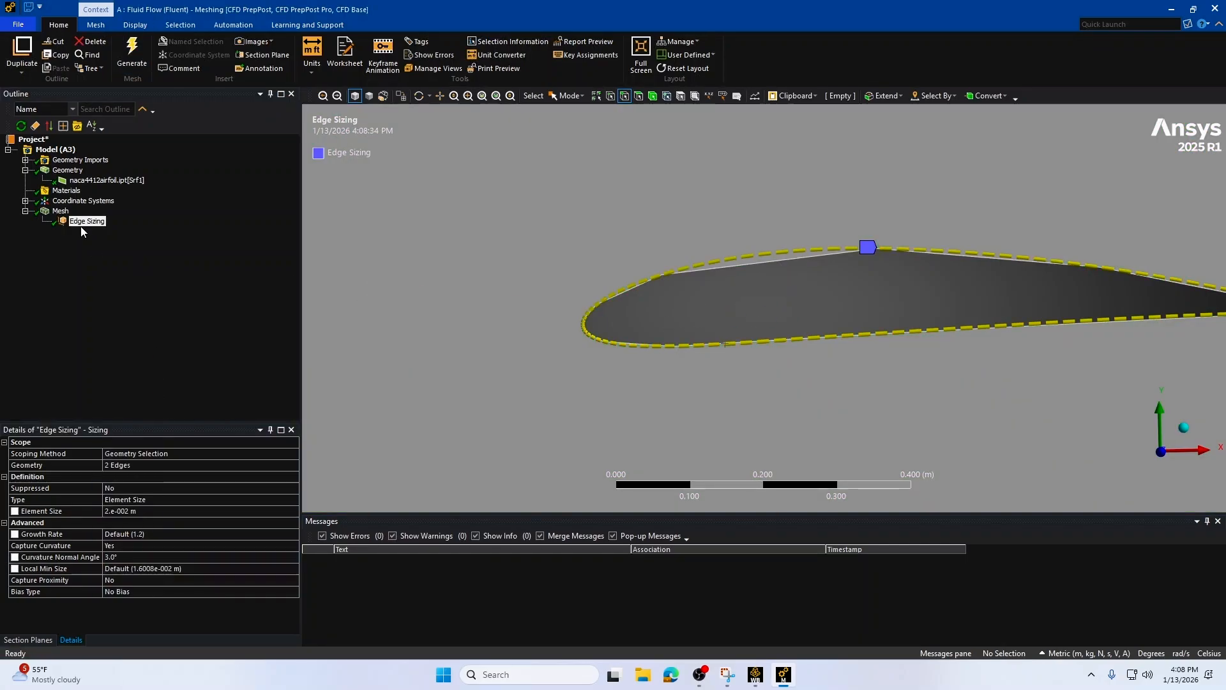
pyautogui.click(61, 211)
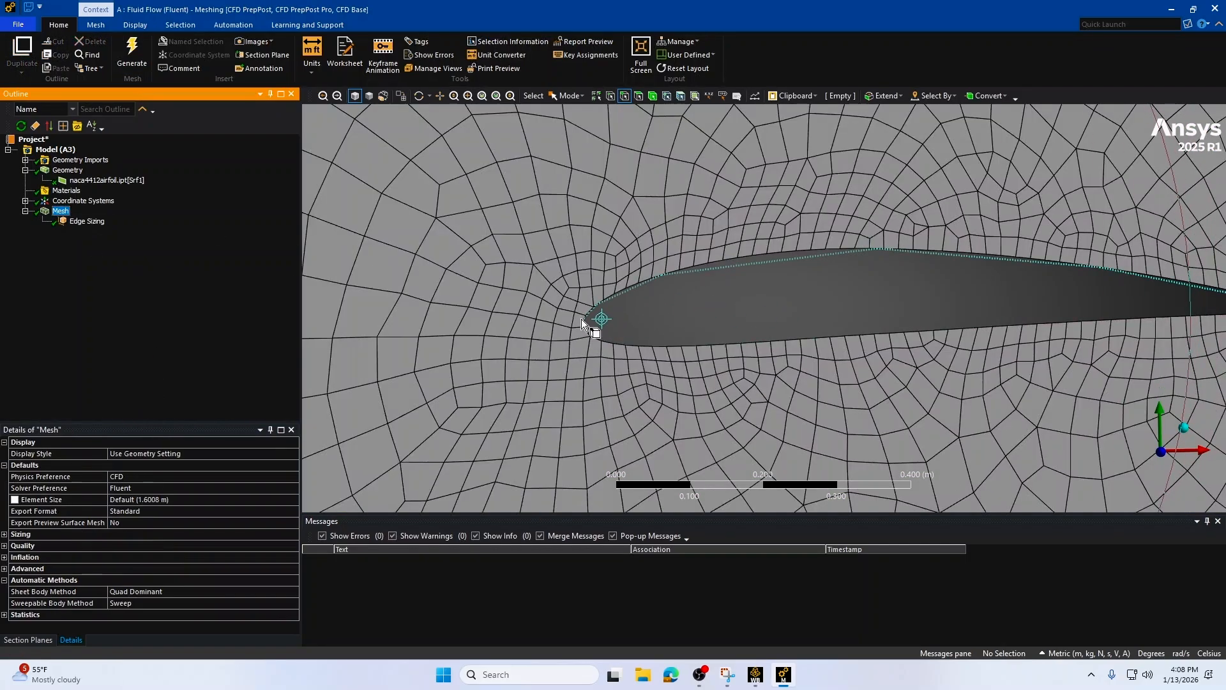
# Step: Set the edge sizing's local minimum size to 0.001 m and regenerate the mesh
pyautogui.click(87, 221)
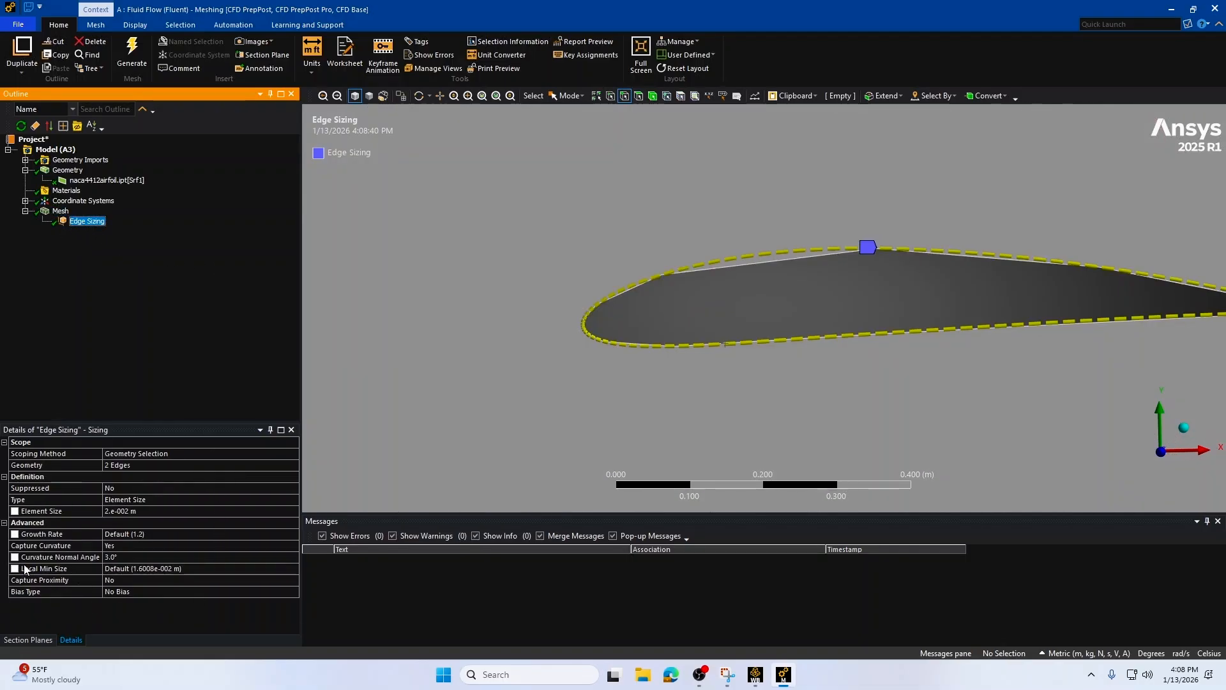
pyautogui.click(146, 569)
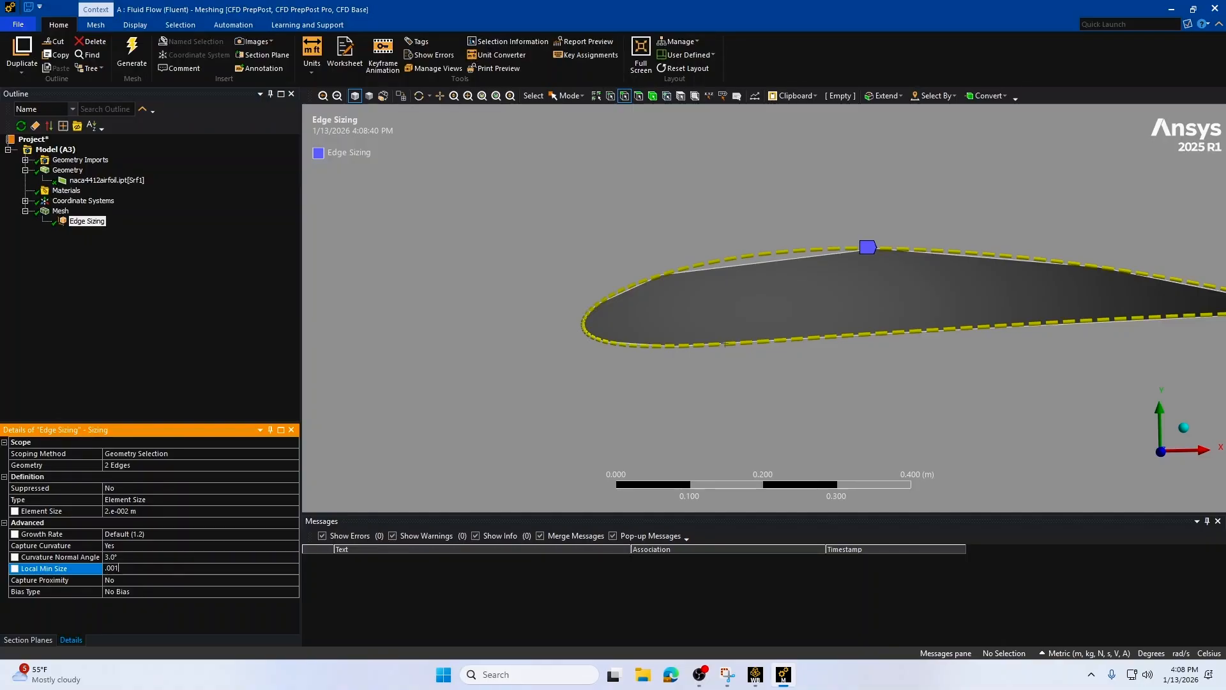
pyautogui.press('Return')
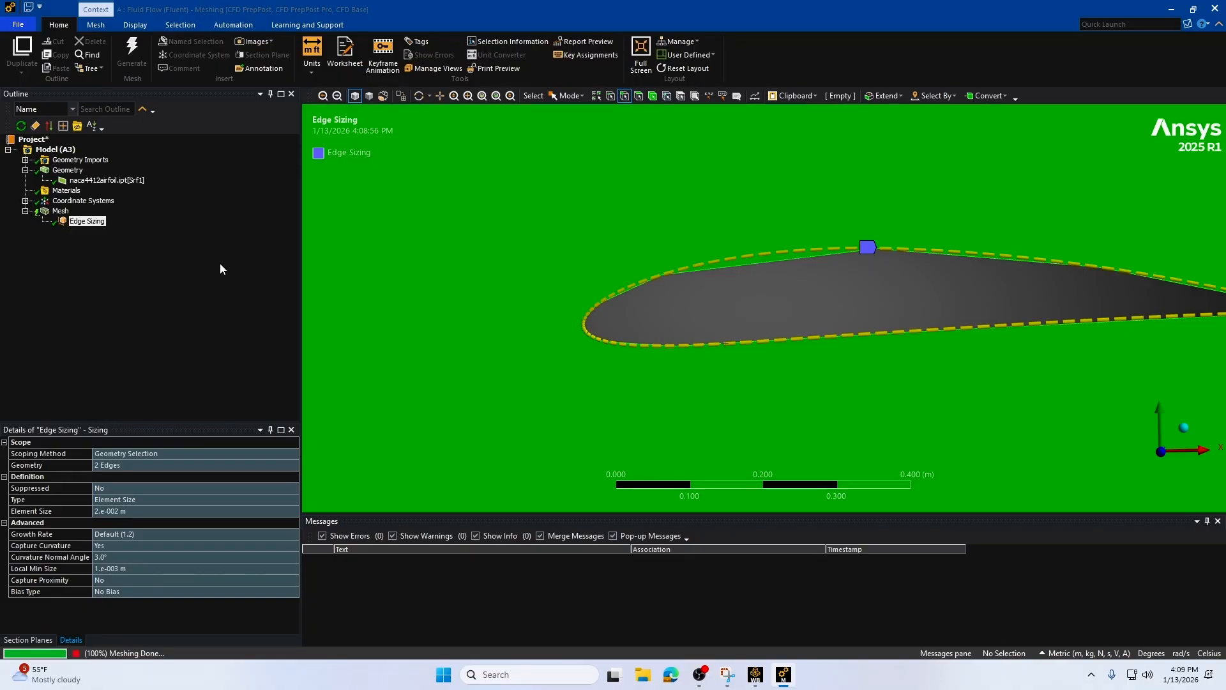
# Step: Examine the regenerated mesh at the airfoil's leading edge and trailing edge
pyautogui.click(66, 212)
pyautogui.scroll(5, 590, 332)
pyautogui.scroll(4, 751, 262)
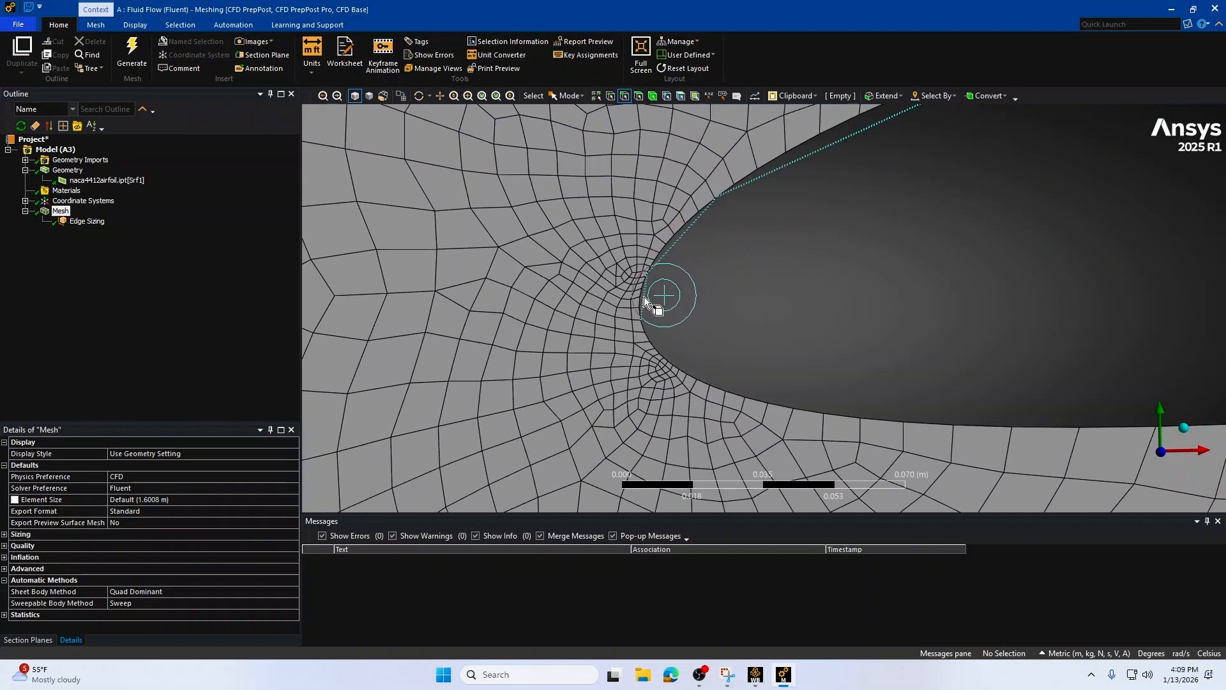
pyautogui.scroll(-8, 588, 309)
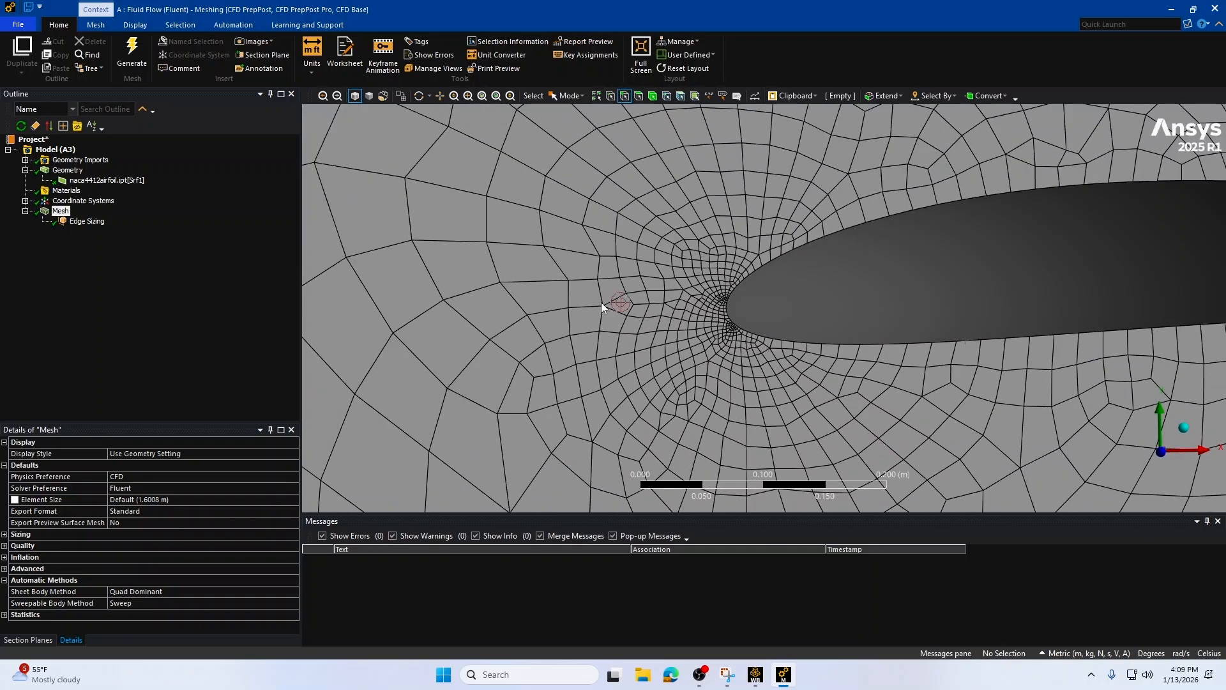
pyautogui.scroll(7, 888, 306)
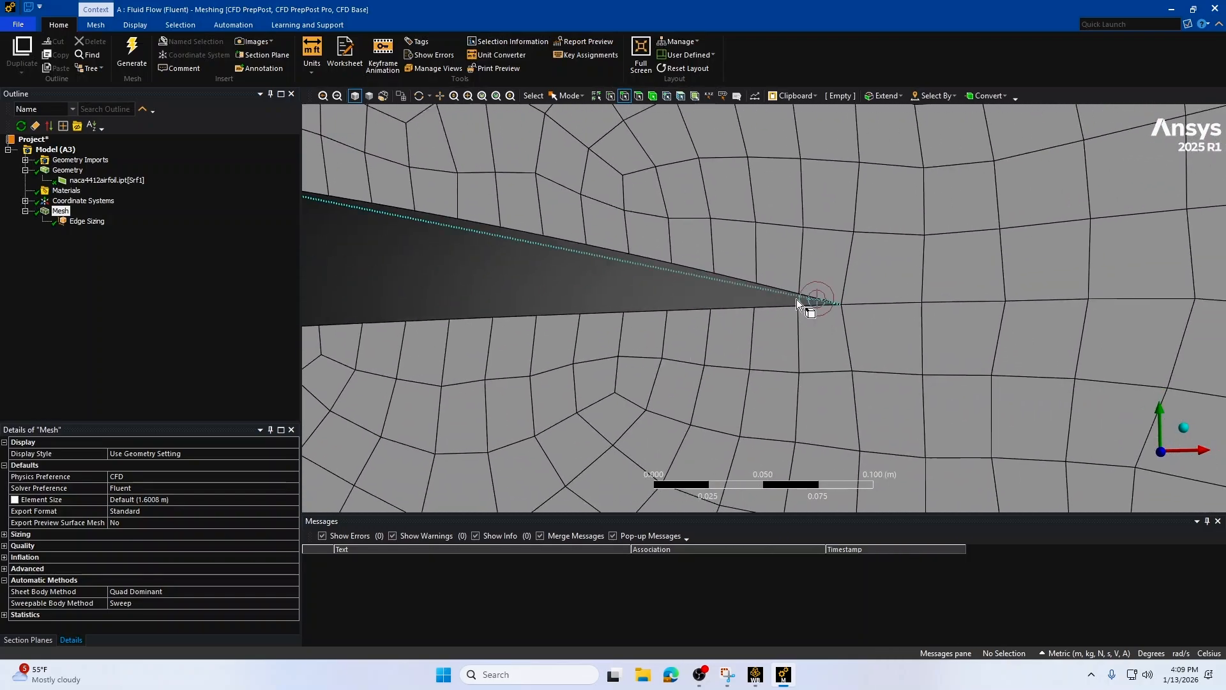
pyautogui.scroll(3, 807, 308)
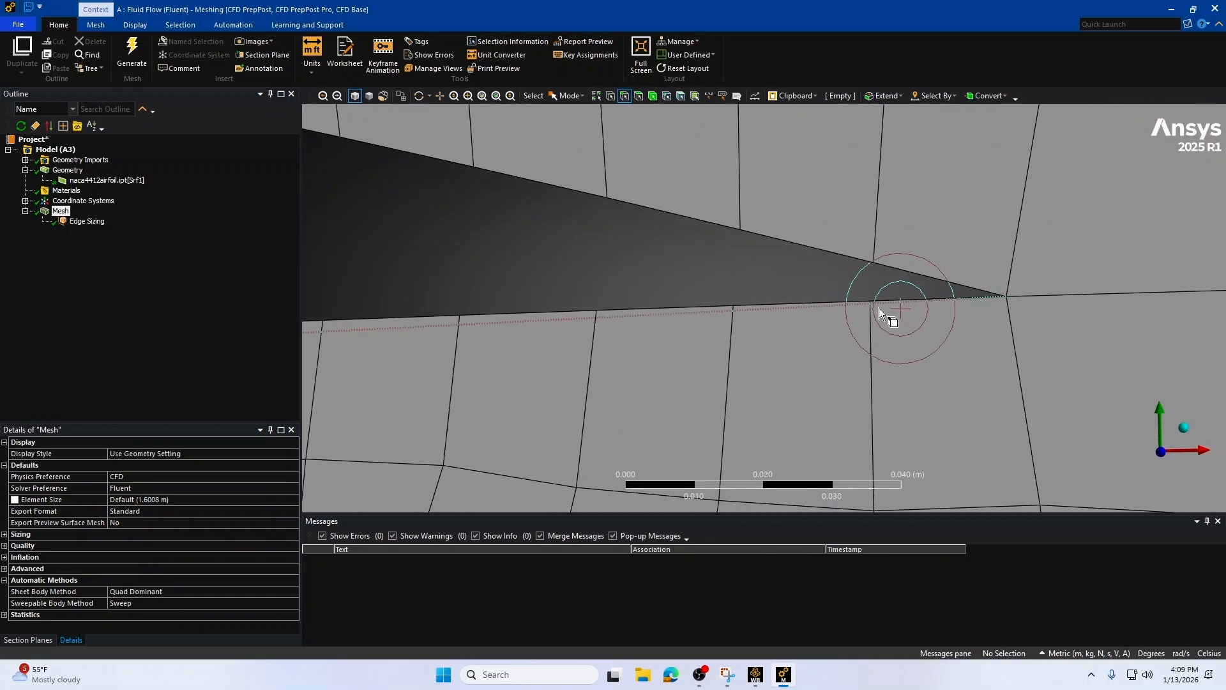
pyautogui.scroll(-8, 859, 301)
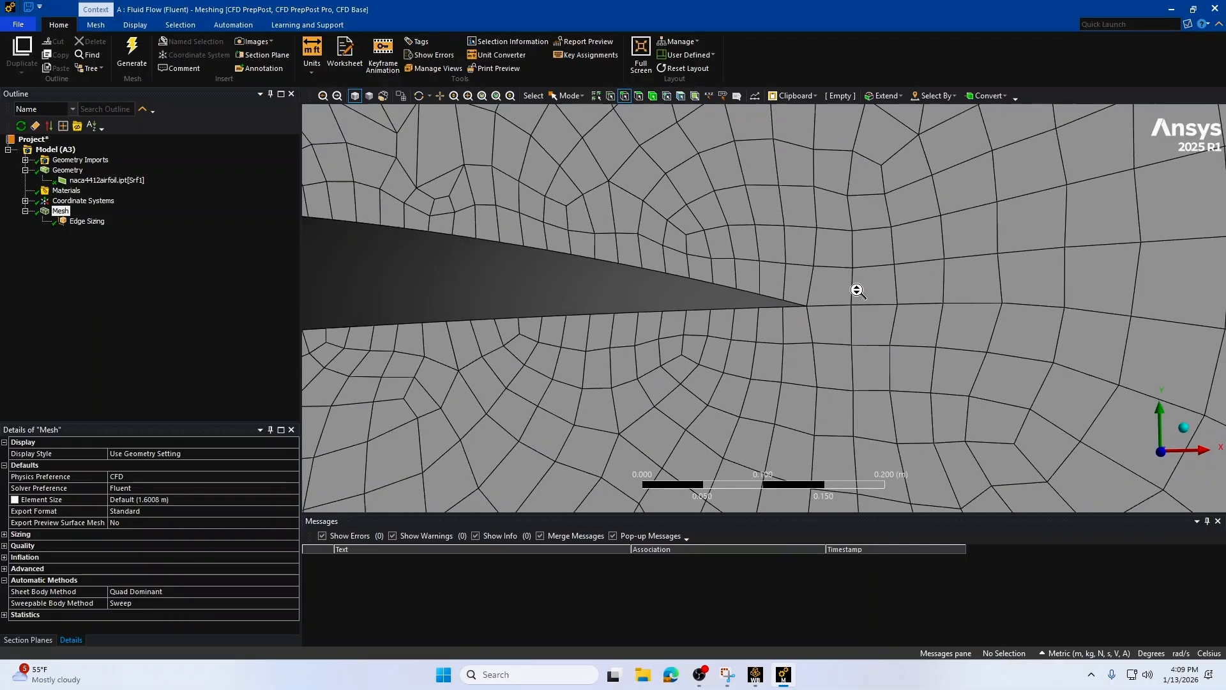
# Step: Set the global mesh defeature size to 0.001 m and regenerate the mesh
pyautogui.click(70, 221)
pyautogui.click(60, 212)
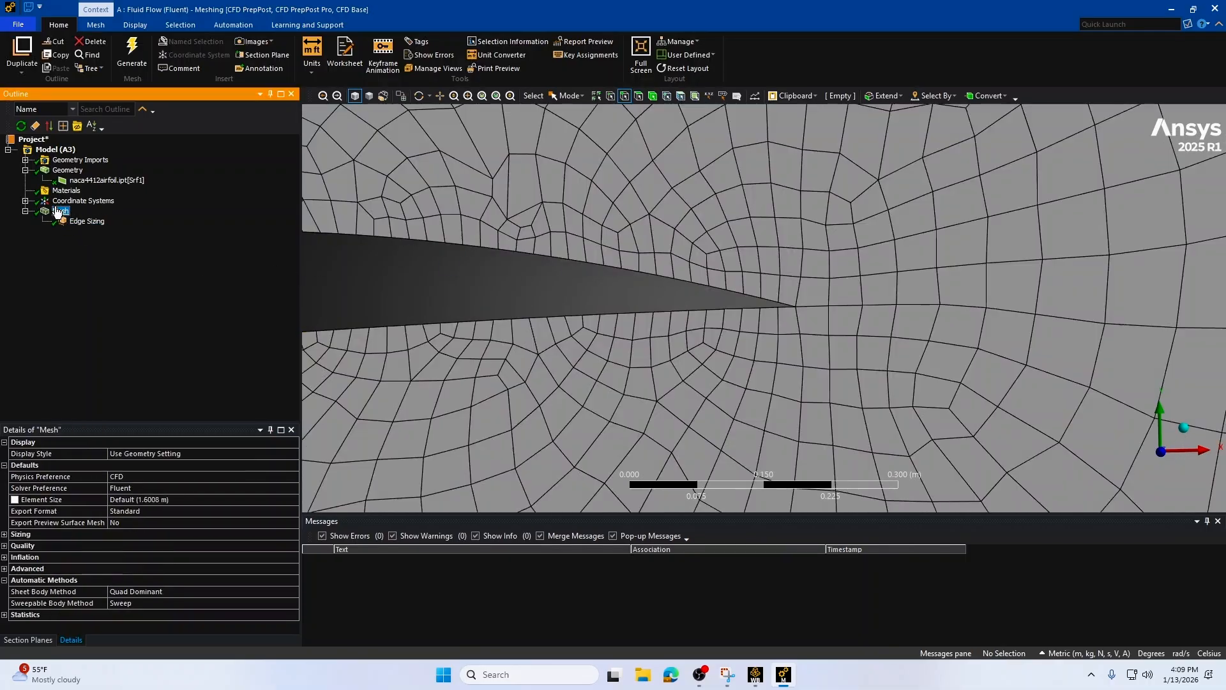
pyautogui.click(4, 534)
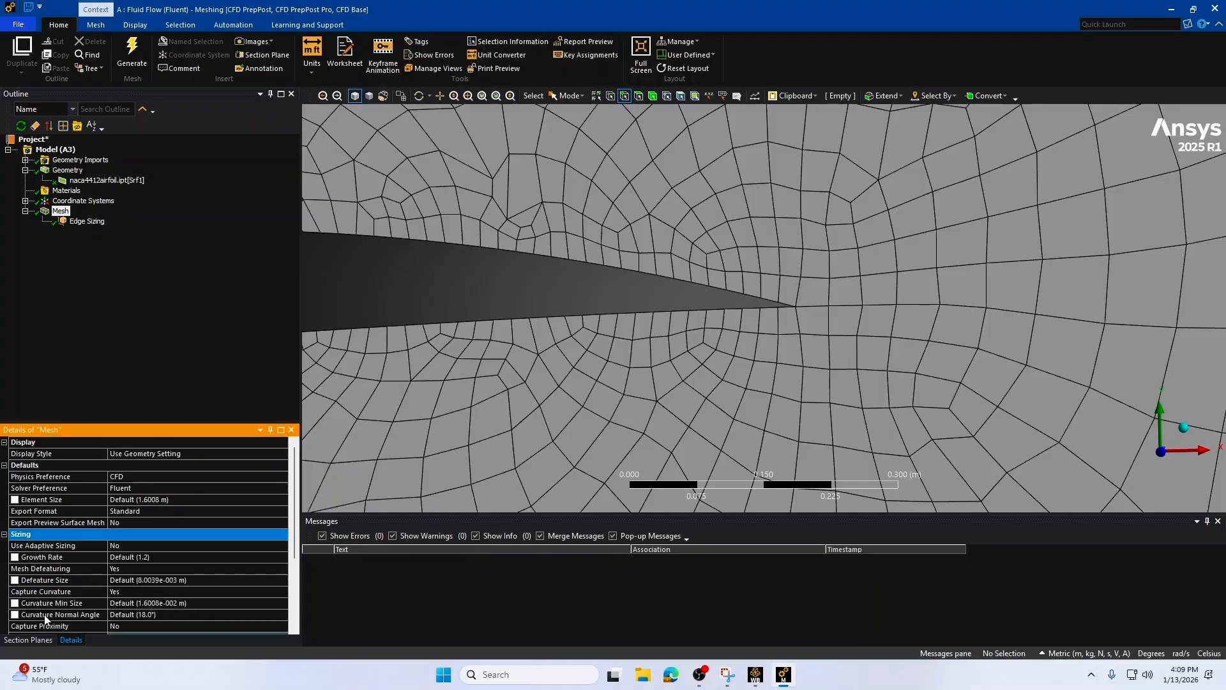
pyautogui.click(132, 581)
pyautogui.scroll(2, 805, 309)
pyautogui.scroll(3, 821, 305)
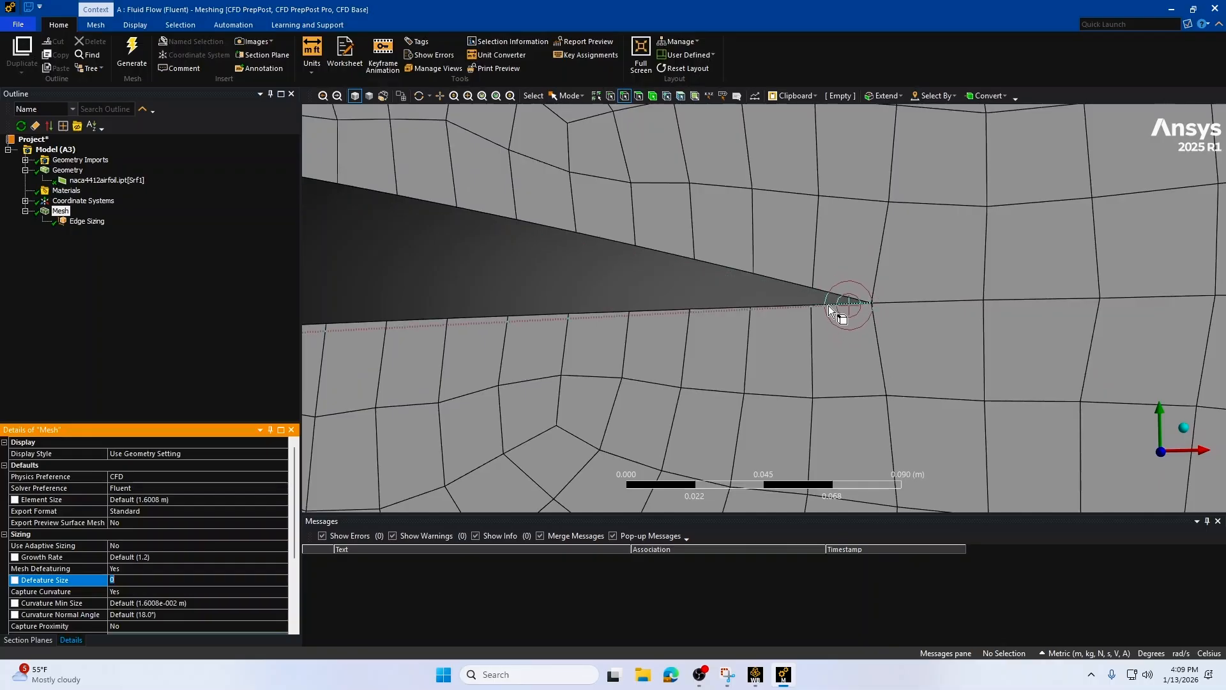
pyautogui.write('.001')
pyautogui.press('Return')
pyautogui.click(133, 56)
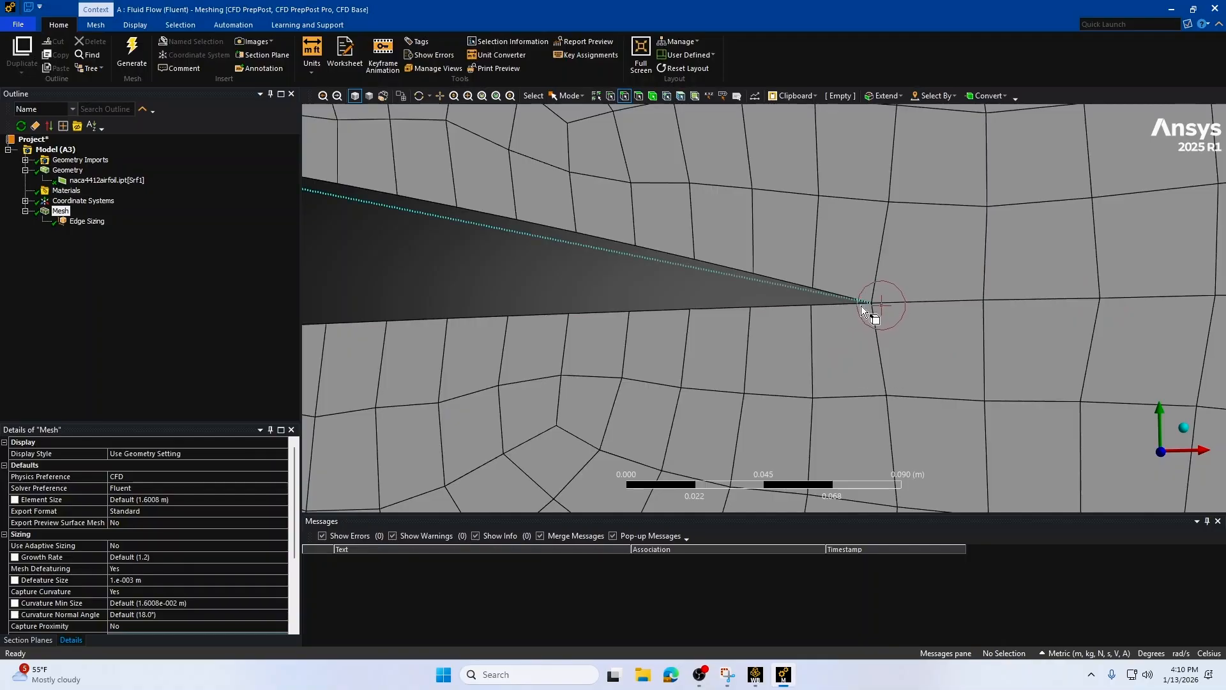
# Step: Add an inflation to the mesh and scope its geometry to the flow domain surface surrounding the airfoil
pyautogui.scroll(-4, 802, 306)
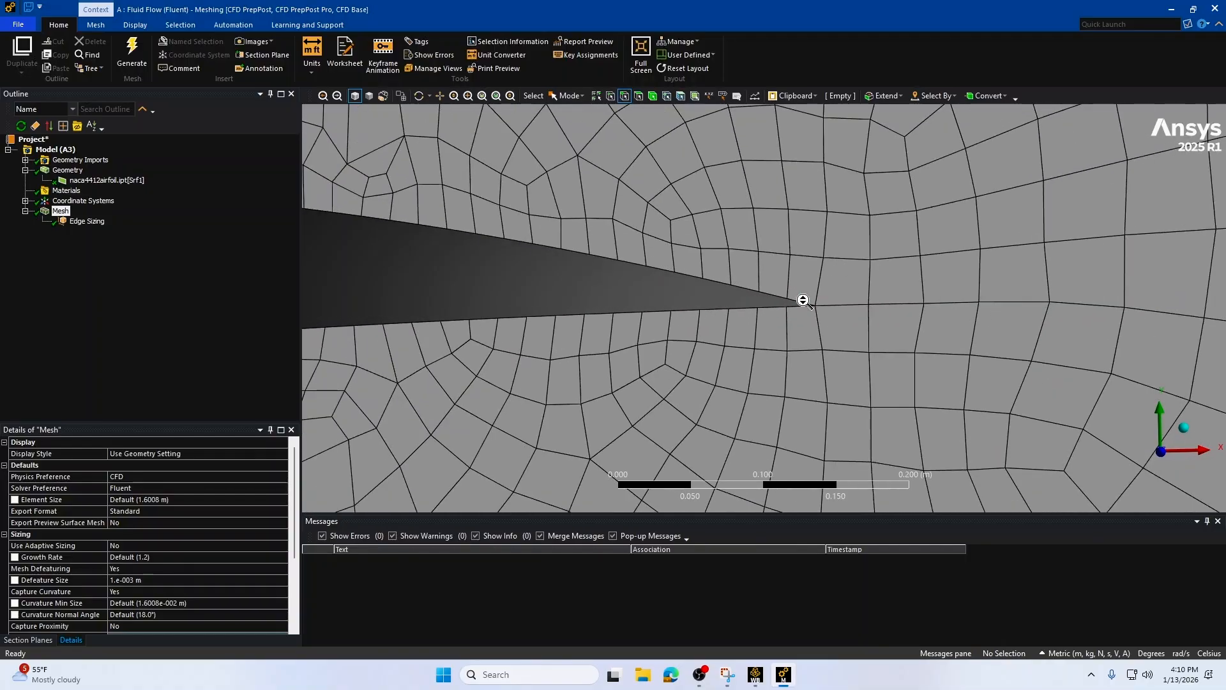
pyautogui.scroll(-2, 803, 301)
pyautogui.scroll(-2, 668, 282)
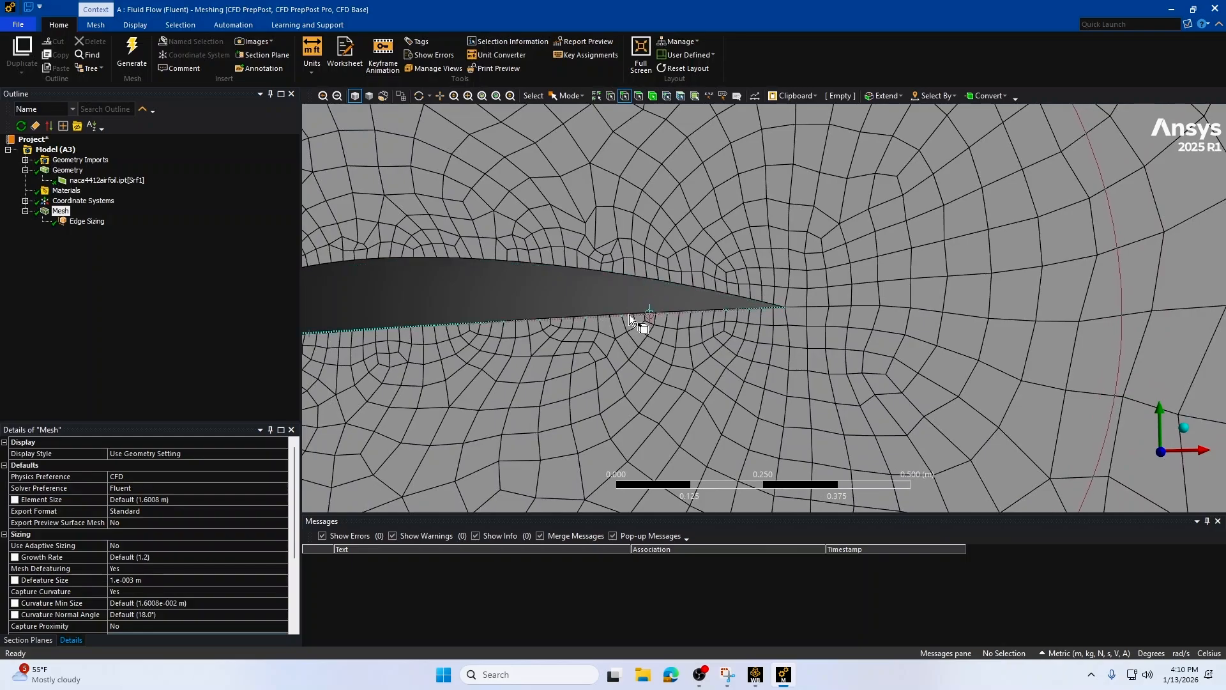
pyautogui.scroll(-2, 642, 277)
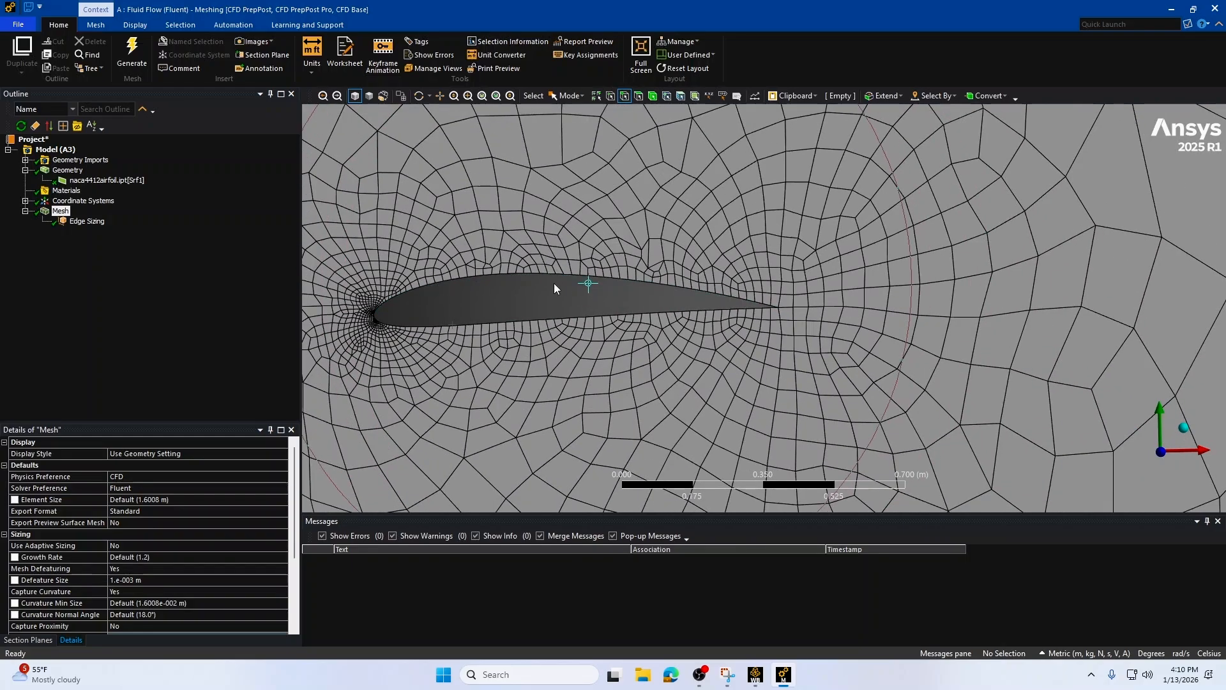
pyautogui.keyDown('ctrl'); pyautogui.moveTo(616, 239); pyautogui.dragTo(759, 237, button='middle'); pyautogui.keyUp('ctrl')
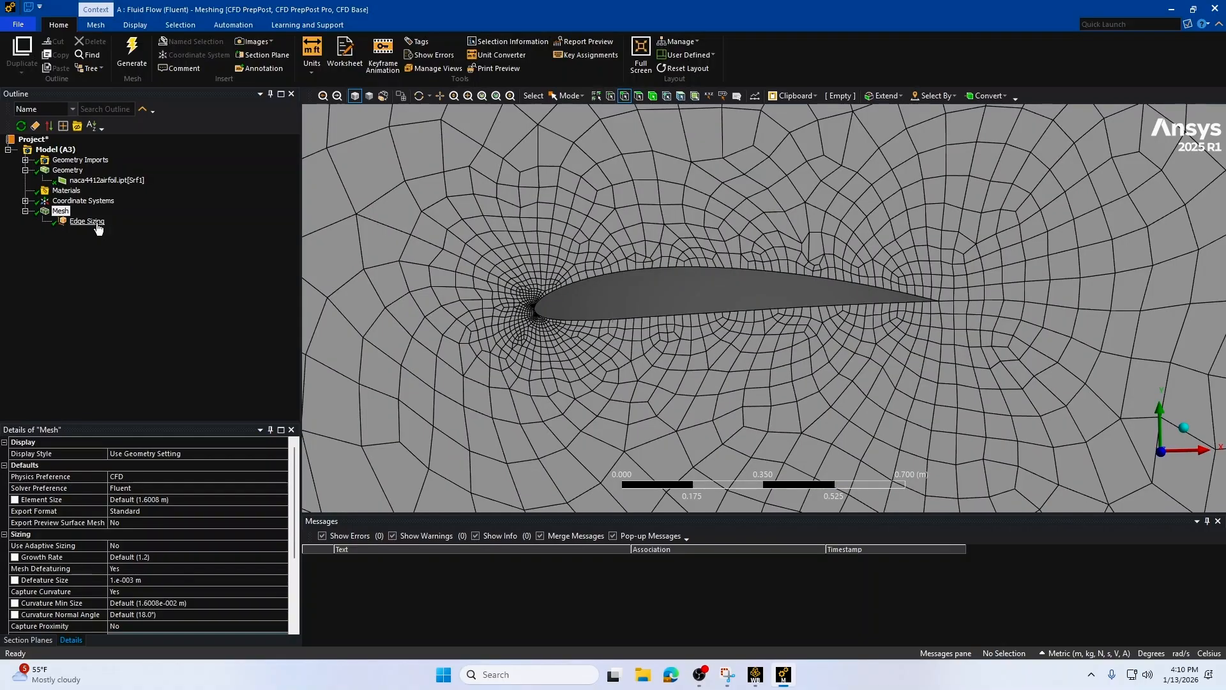
pyautogui.rightClick(58, 211)
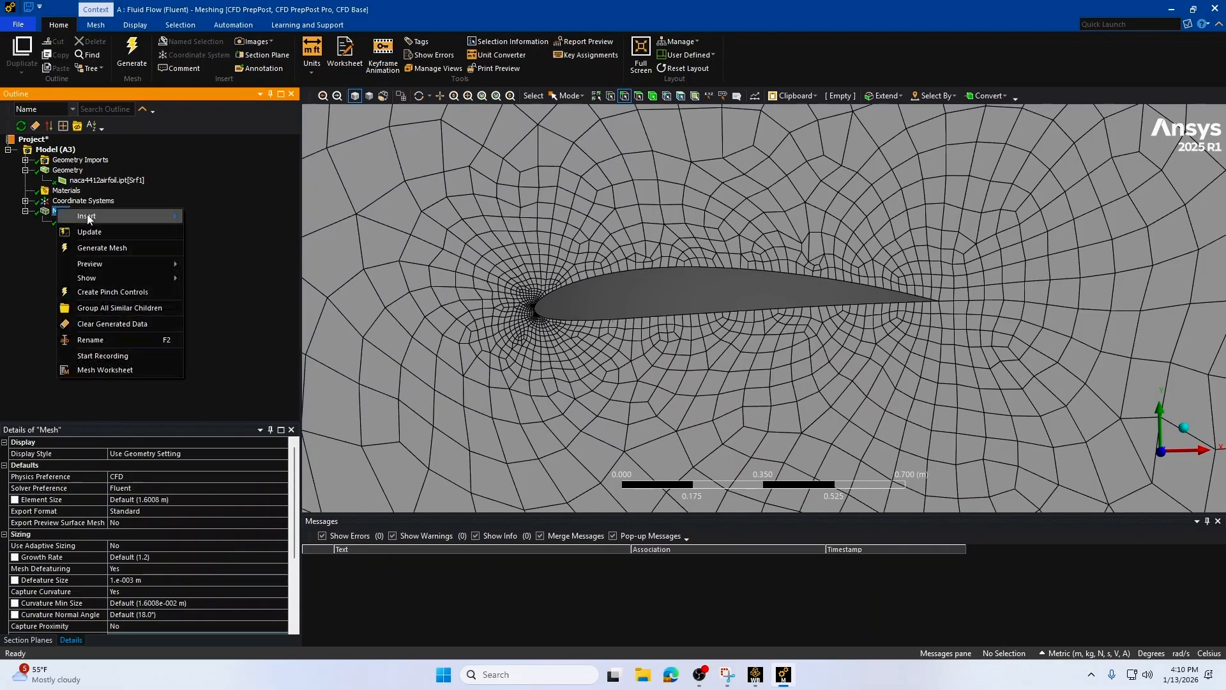
pyautogui.moveTo(162, 218)
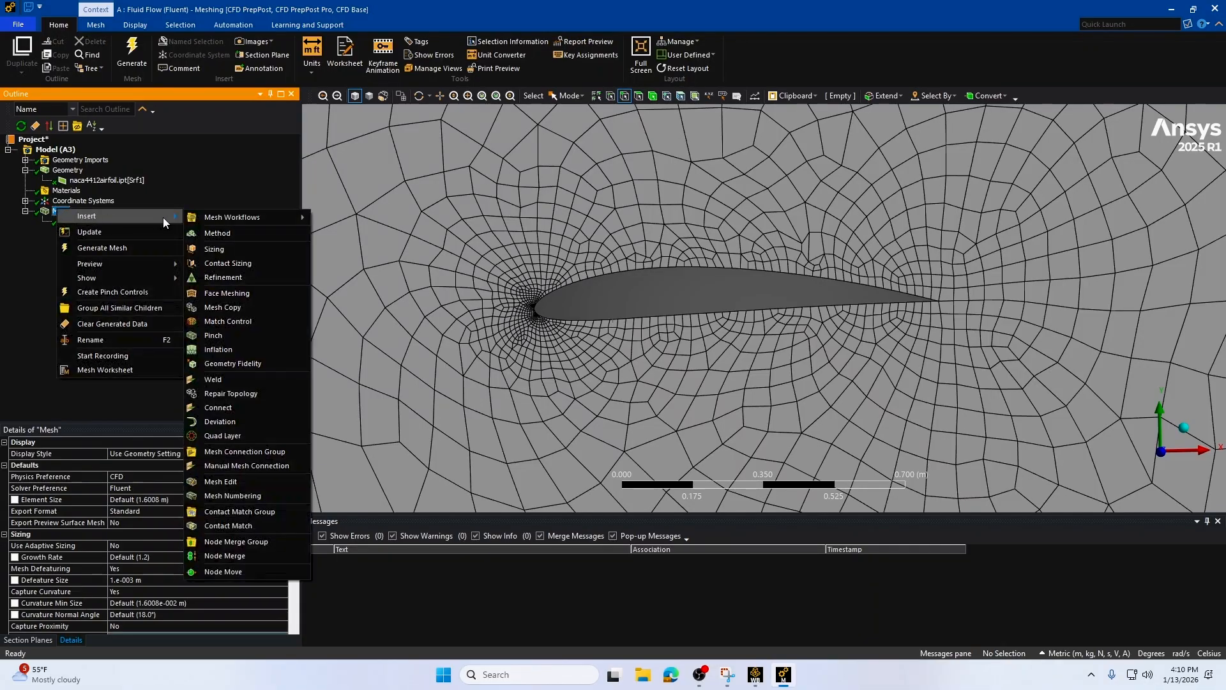
pyautogui.click(239, 351)
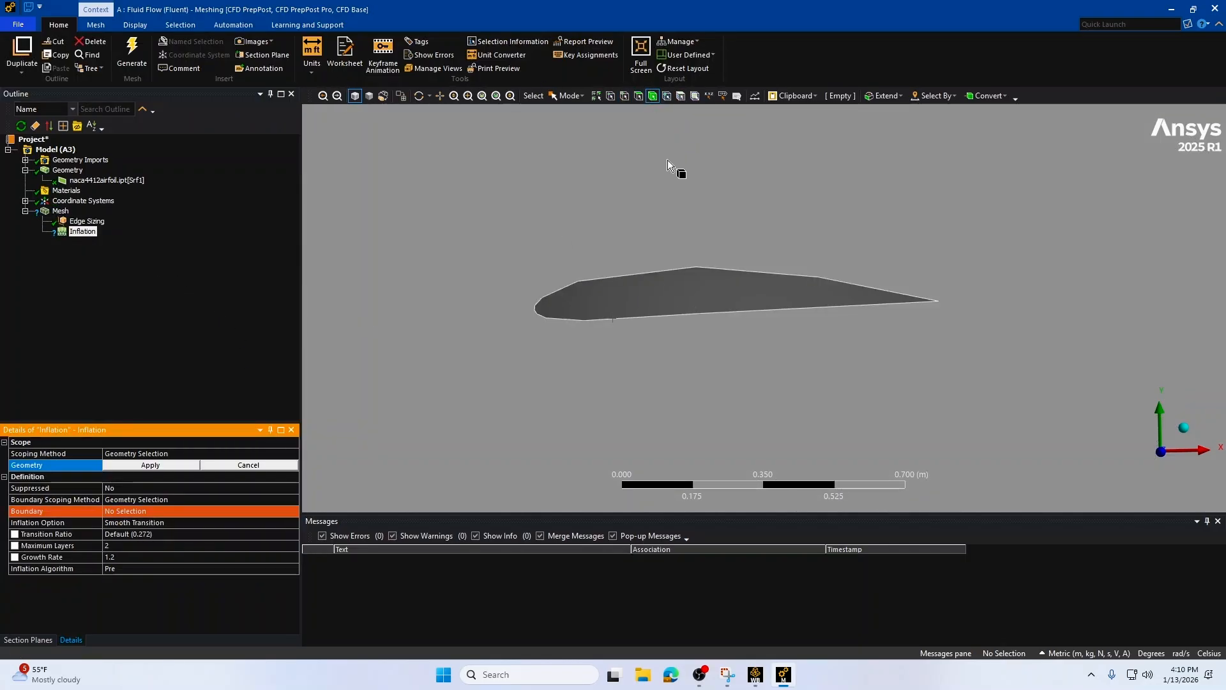
pyautogui.click(658, 187)
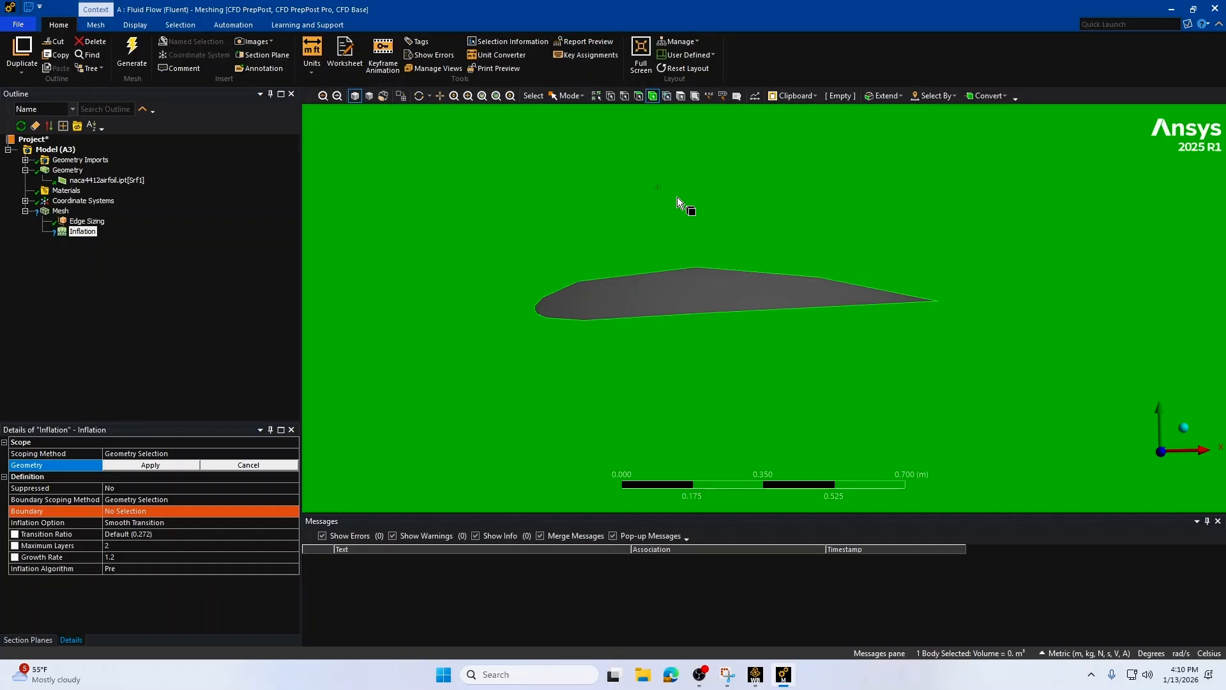
pyautogui.click(142, 466)
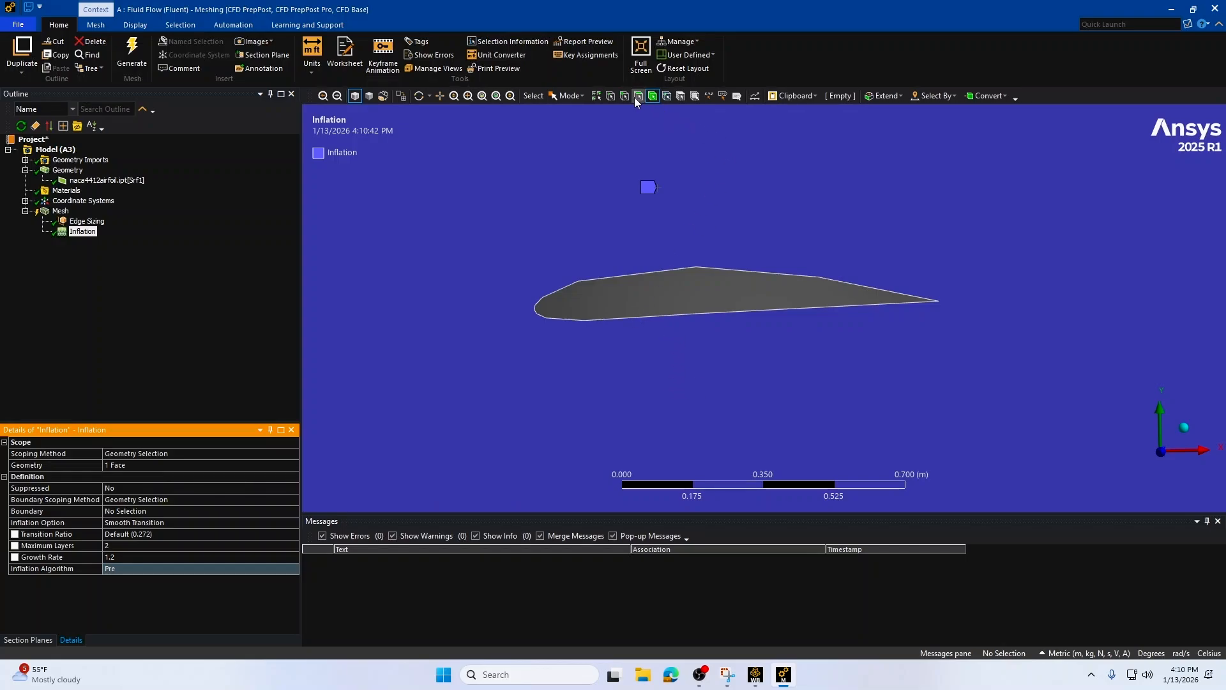
# Step: Assign the airfoil's upper and lower edges as the inflation's boundary
pyautogui.click(649, 273)
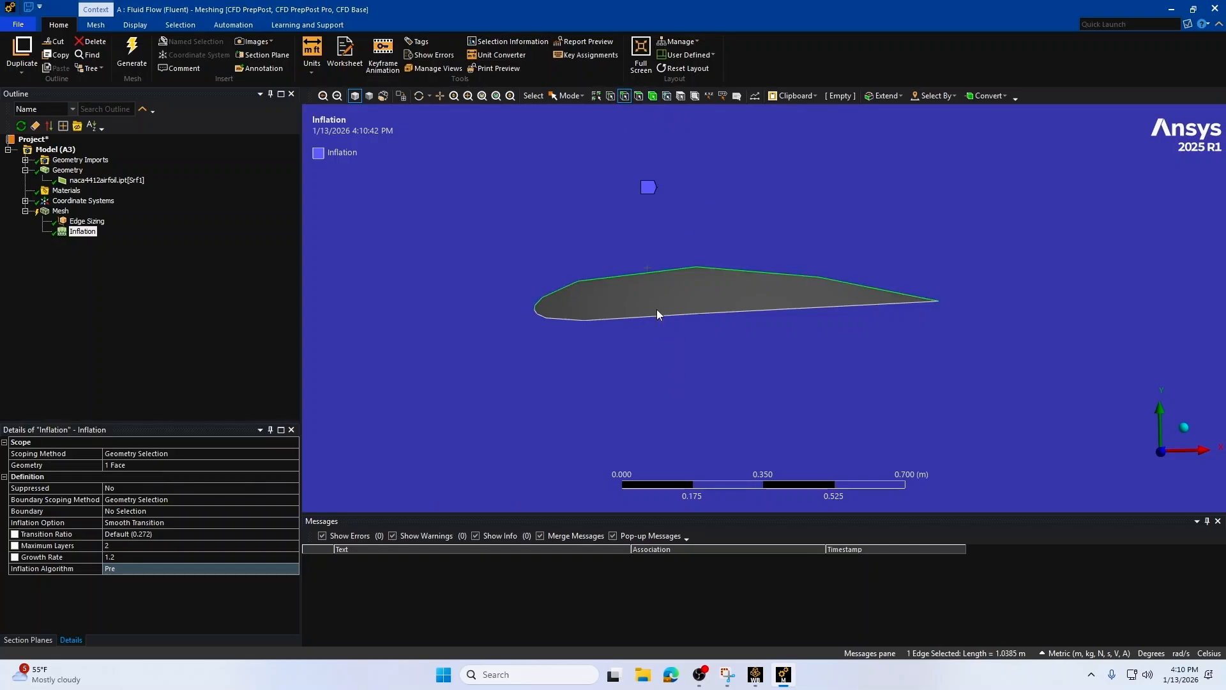
pyautogui.keyDown('ctrl'); pyautogui.click(656, 316); pyautogui.keyUp('ctrl')
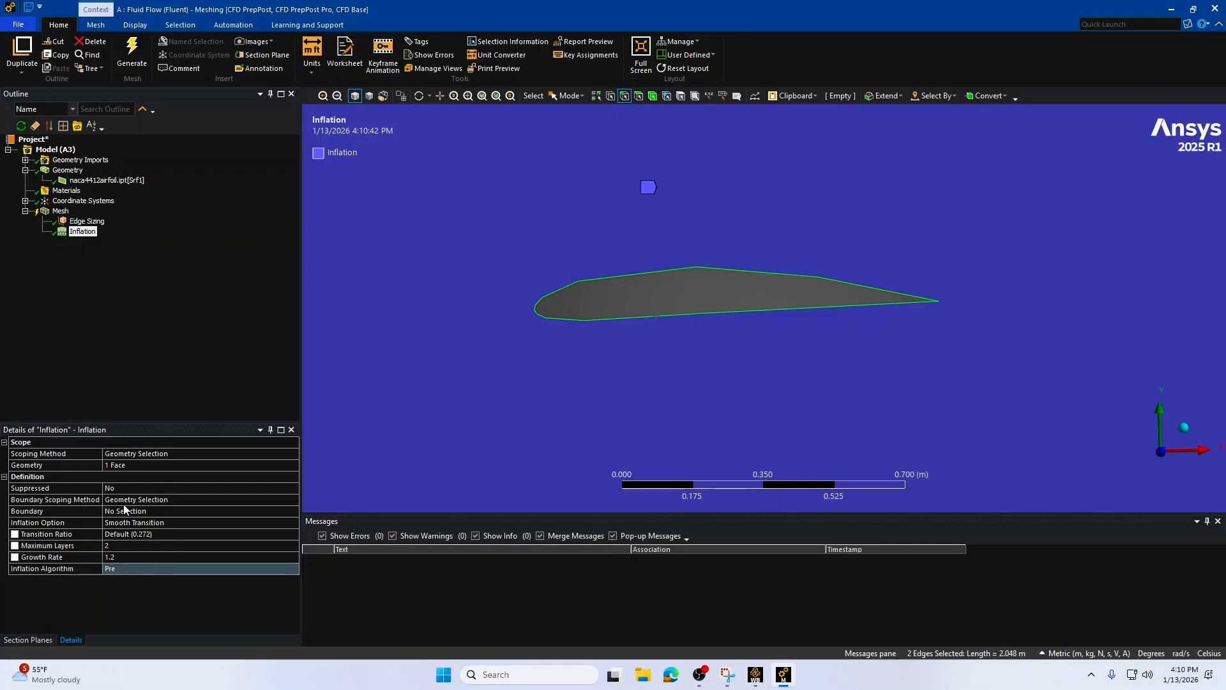
pyautogui.click(124, 505)
pyautogui.click(126, 510)
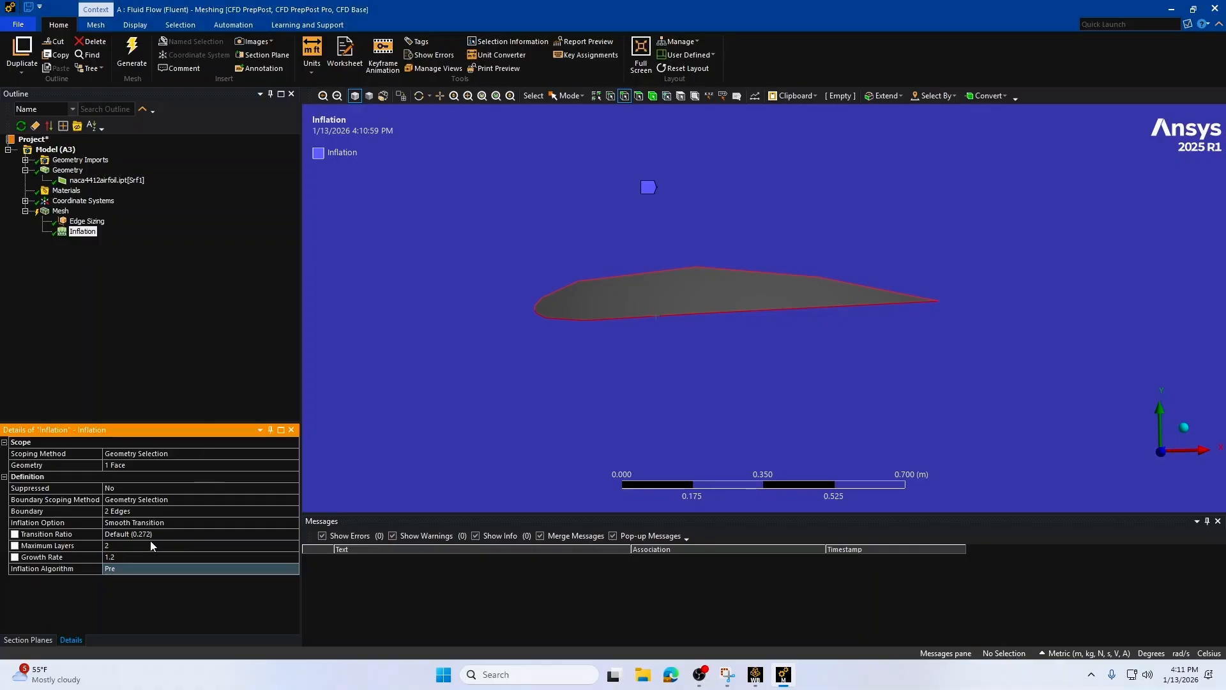
# Step: Set the inflation to a maximum of 12 layers with a transition ratio of 0.4 and regenerate the mesh
pyautogui.click(133, 543)
pyautogui.write('12')
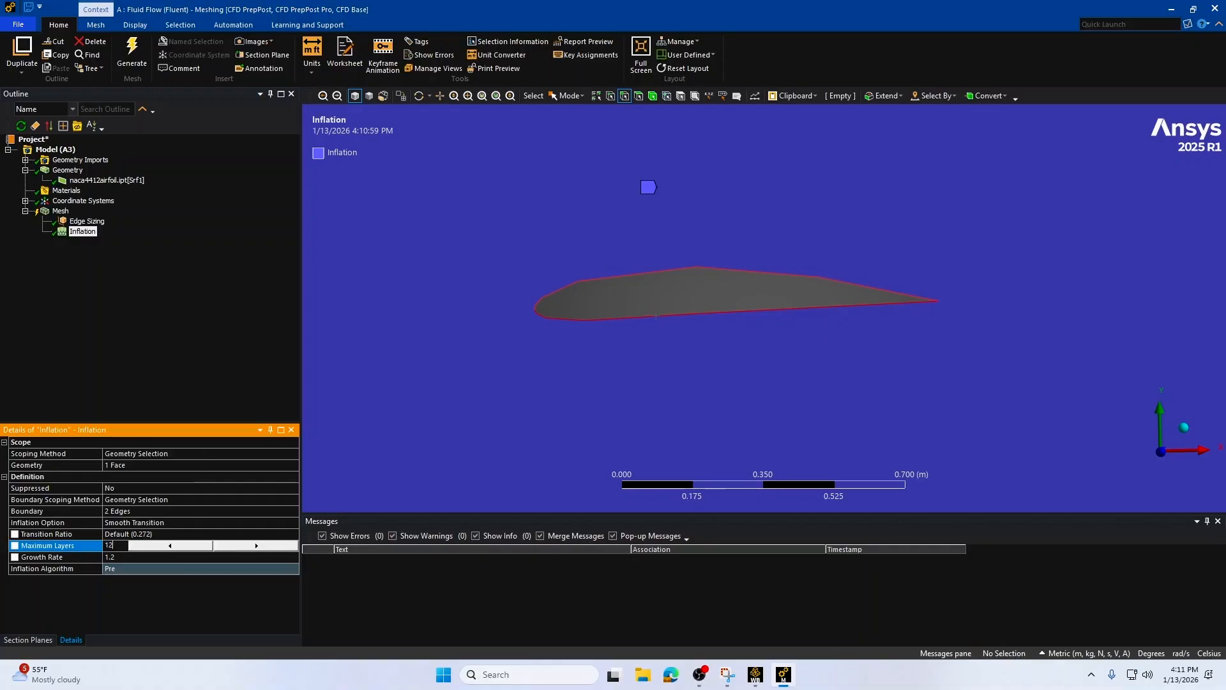
pyautogui.click(158, 533)
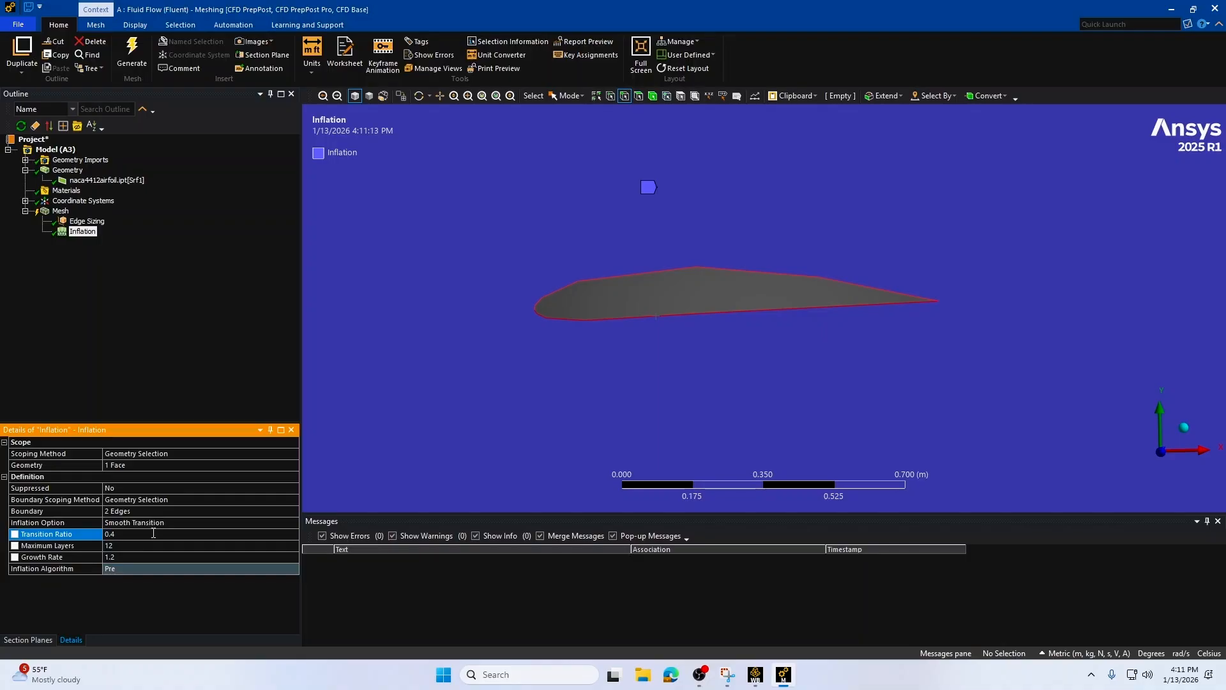
pyautogui.click(131, 55)
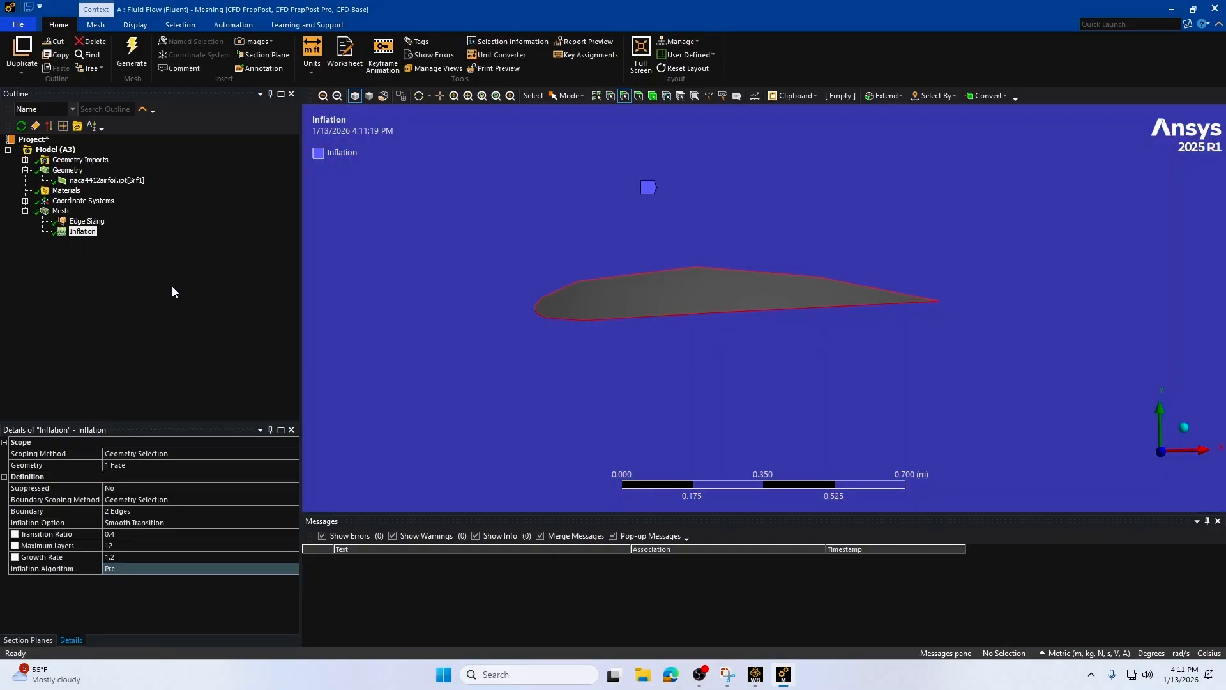
# Step: Inspect the inflation layers around the airfoil, especially how they wrap its trailing edge
pyautogui.click(46, 212)
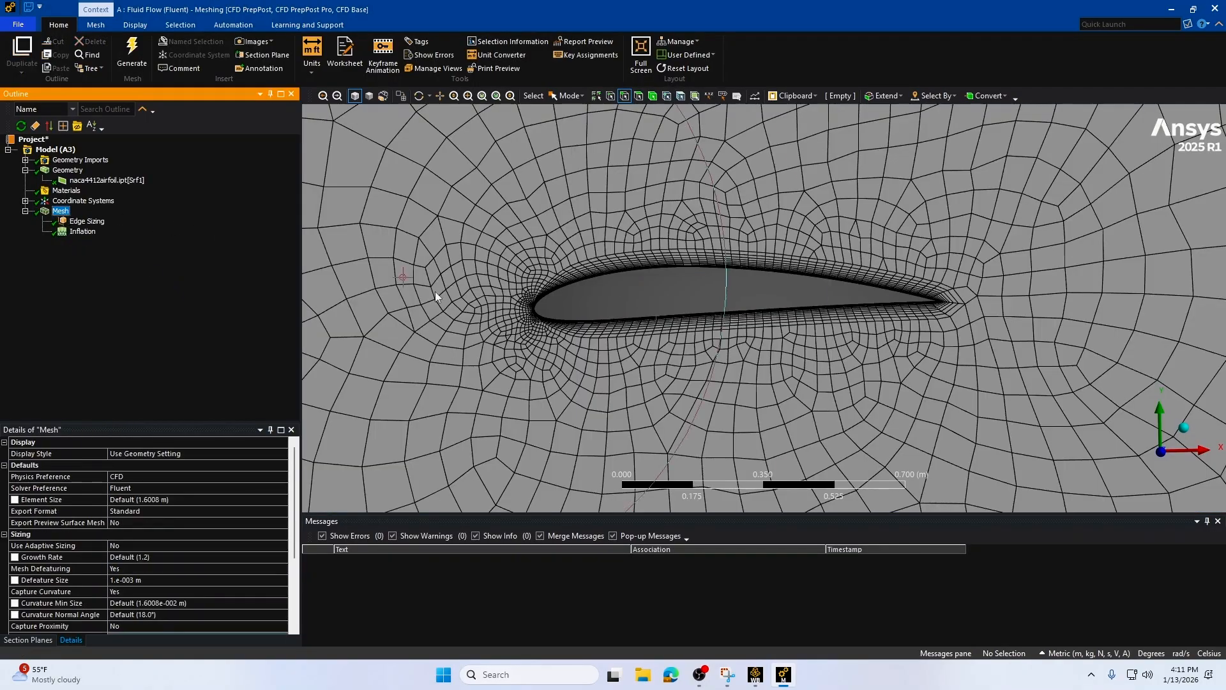
pyautogui.scroll(2, 830, 283)
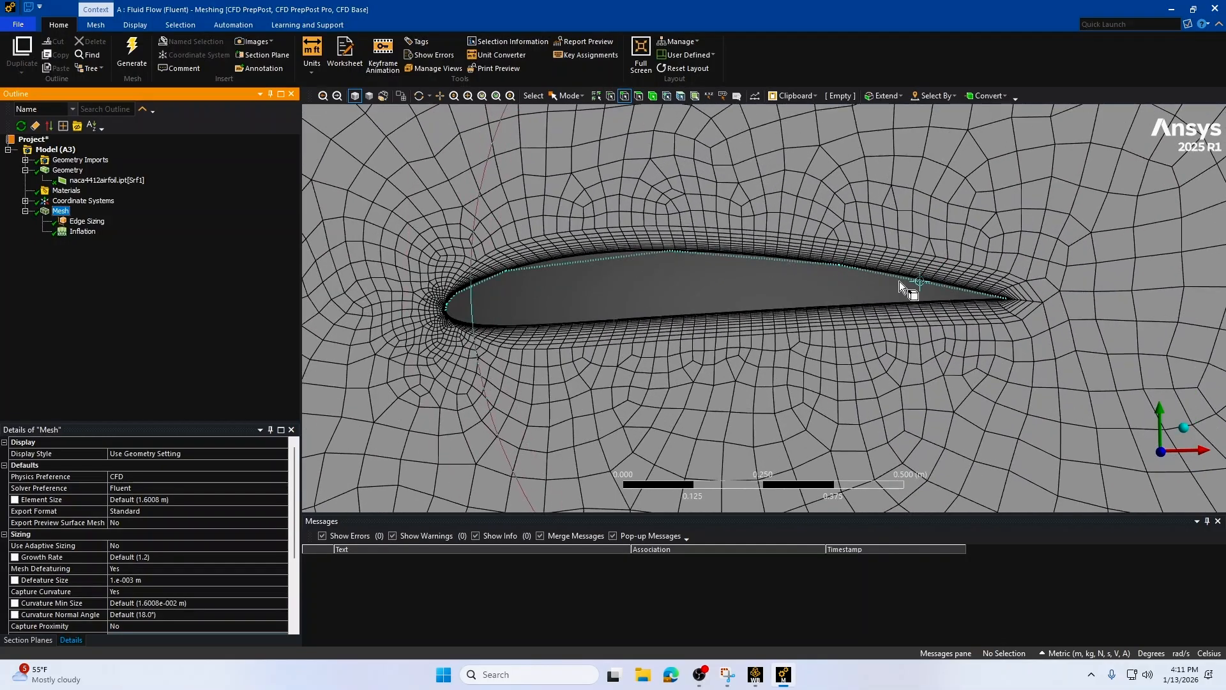
pyautogui.scroll(9, 879, 289)
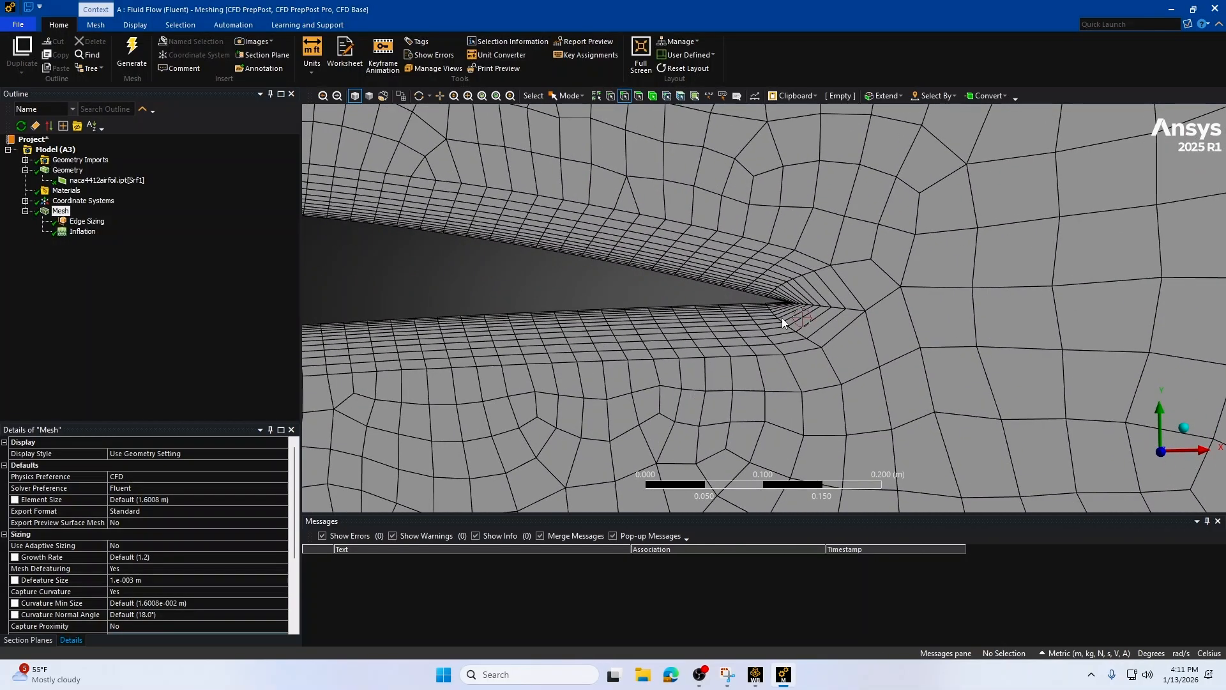
pyautogui.scroll(-6, 850, 311)
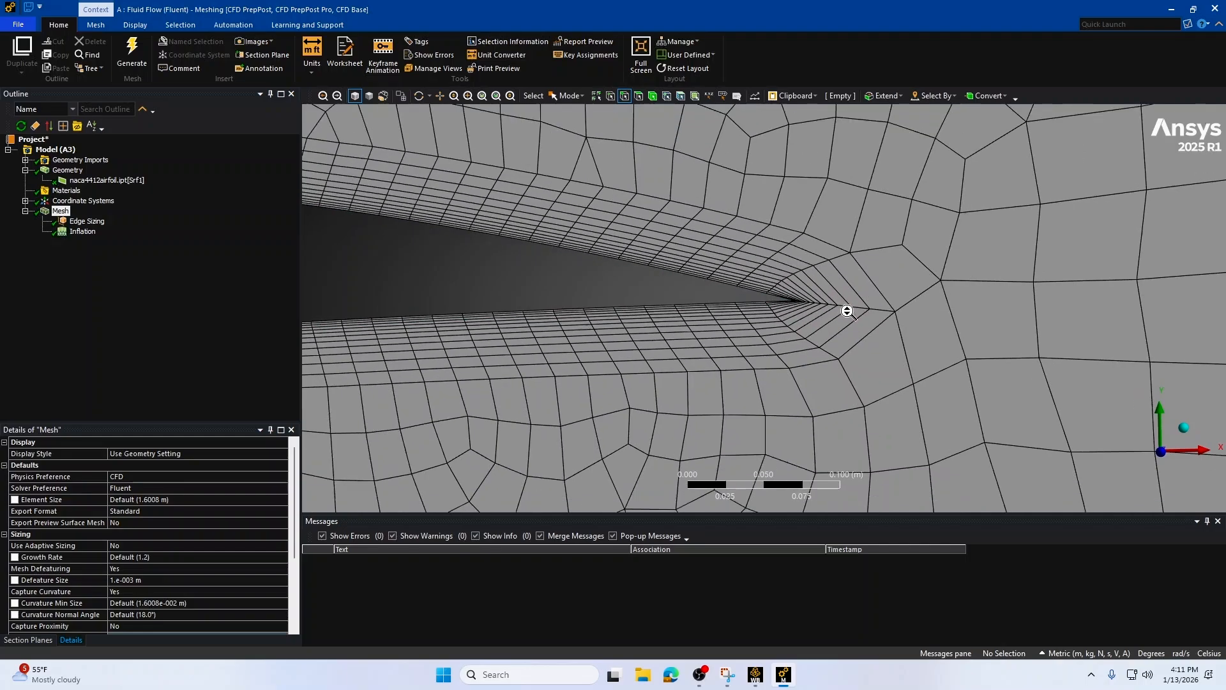
pyautogui.scroll(-5, 850, 311)
pyautogui.keyDown('ctrl'); pyautogui.moveTo(549, 308); pyautogui.dragTo(638, 302, button='middle'); pyautogui.keyUp('ctrl')
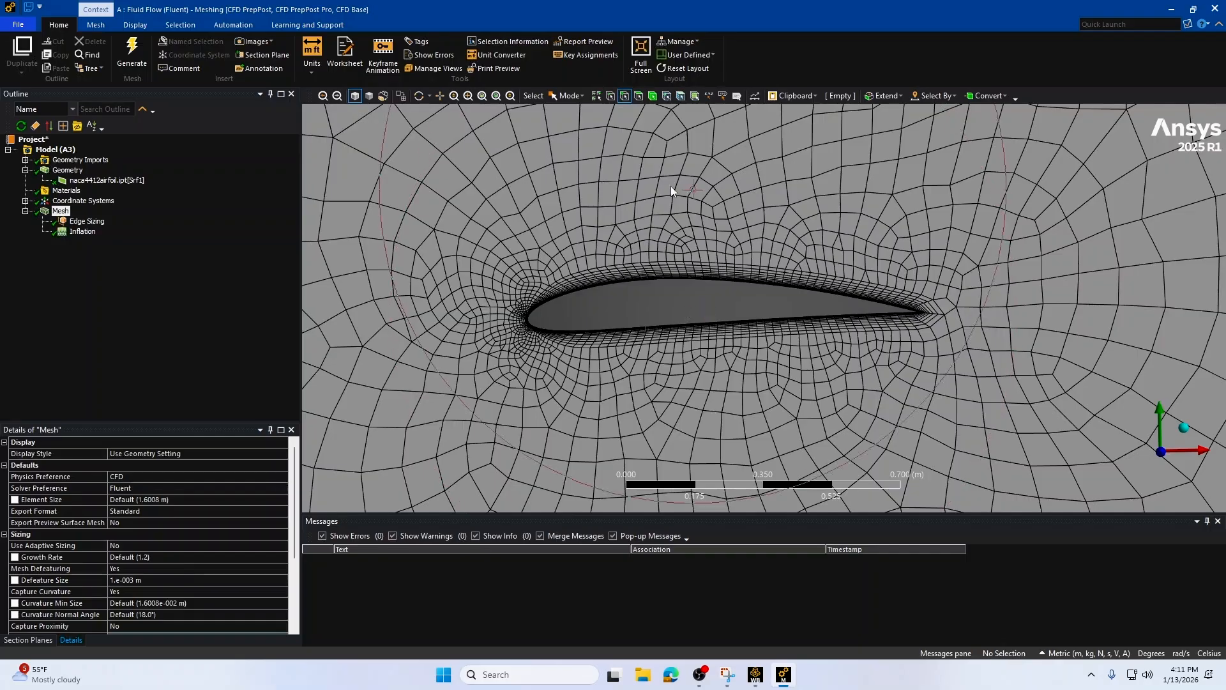
# Step: Create a named selection called airfoil from the airfoil's upper and lower edges
pyautogui.click(662, 281)
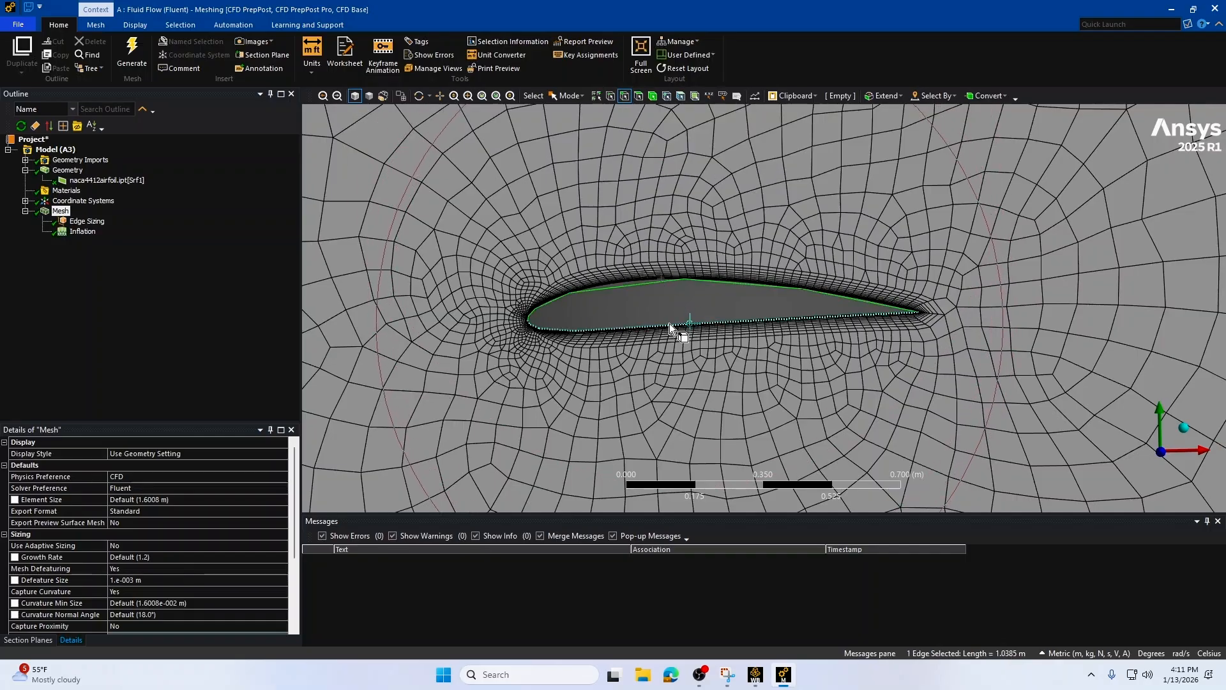
pyautogui.keyDown('ctrl'); pyautogui.click(670, 323); pyautogui.keyUp('ctrl')
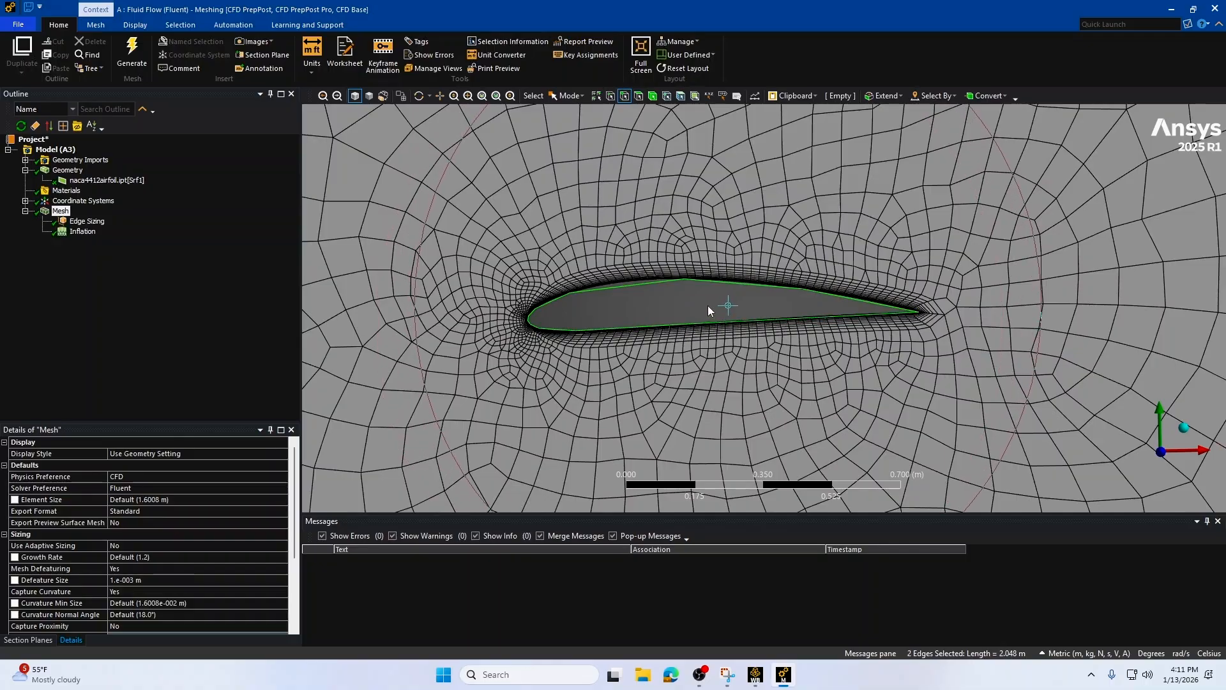
pyautogui.rightClick(681, 302)
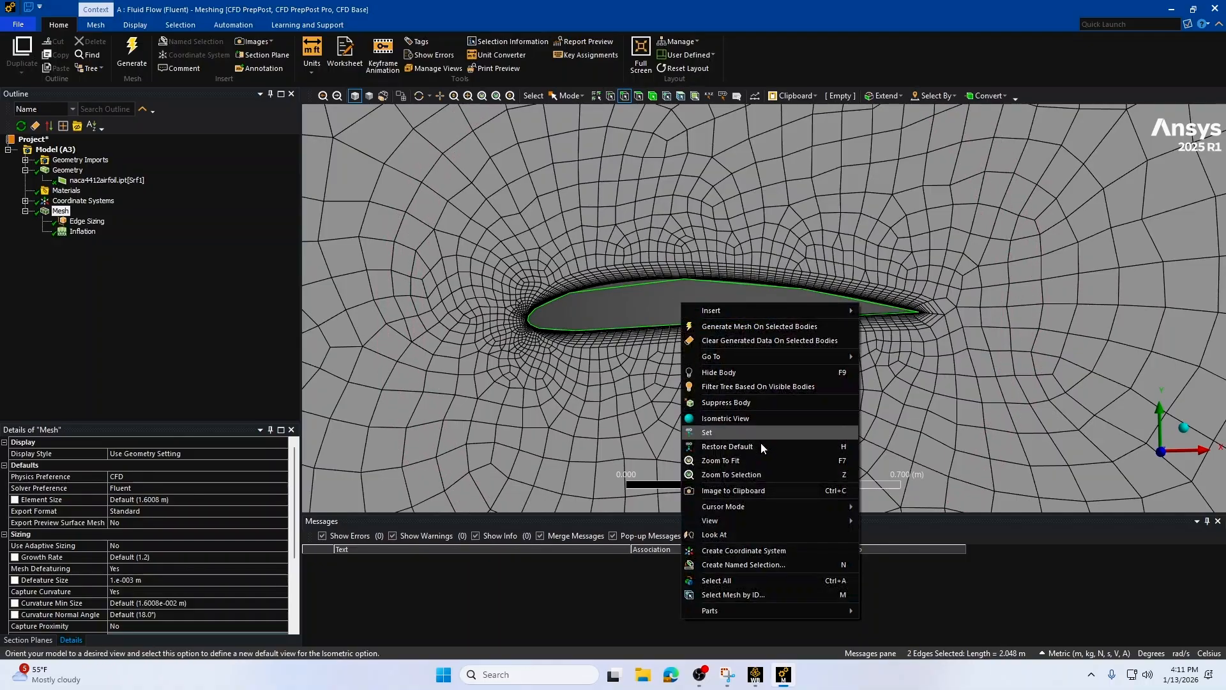
pyautogui.click(765, 565)
pyautogui.write('airfoil')
pyautogui.press('Return')
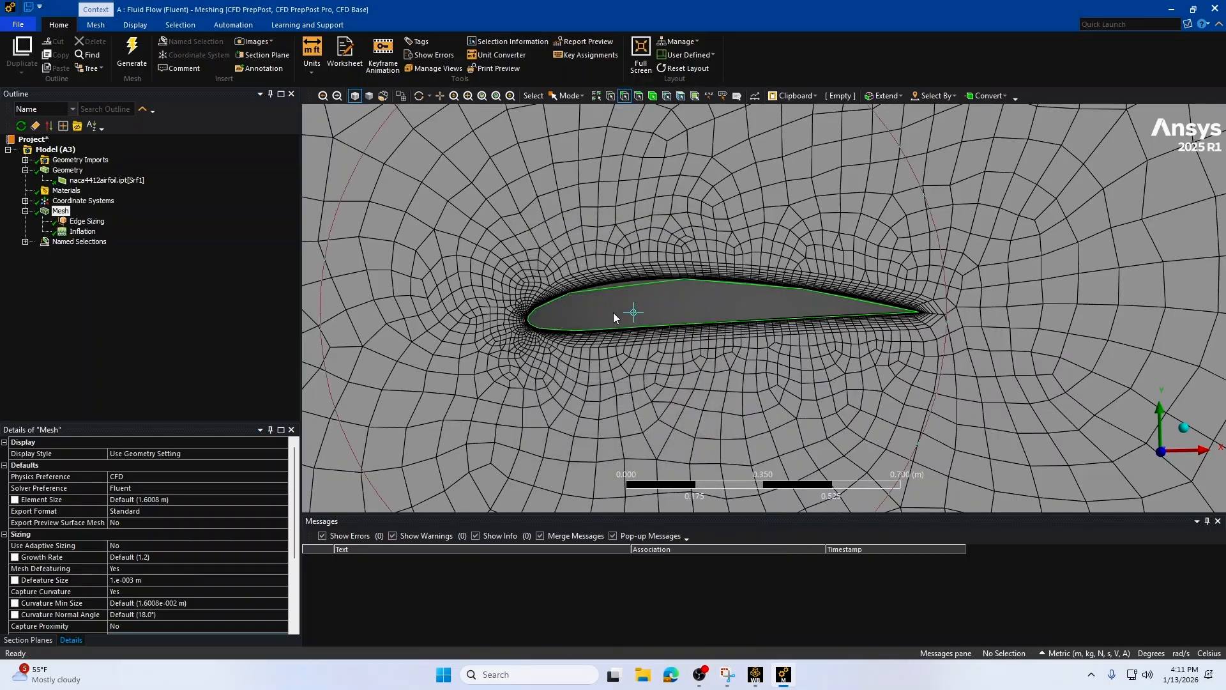
# Step: Create named selections called inlet and outlet from the flow domain's left and right edges
pyautogui.scroll(-5, 689, 319)
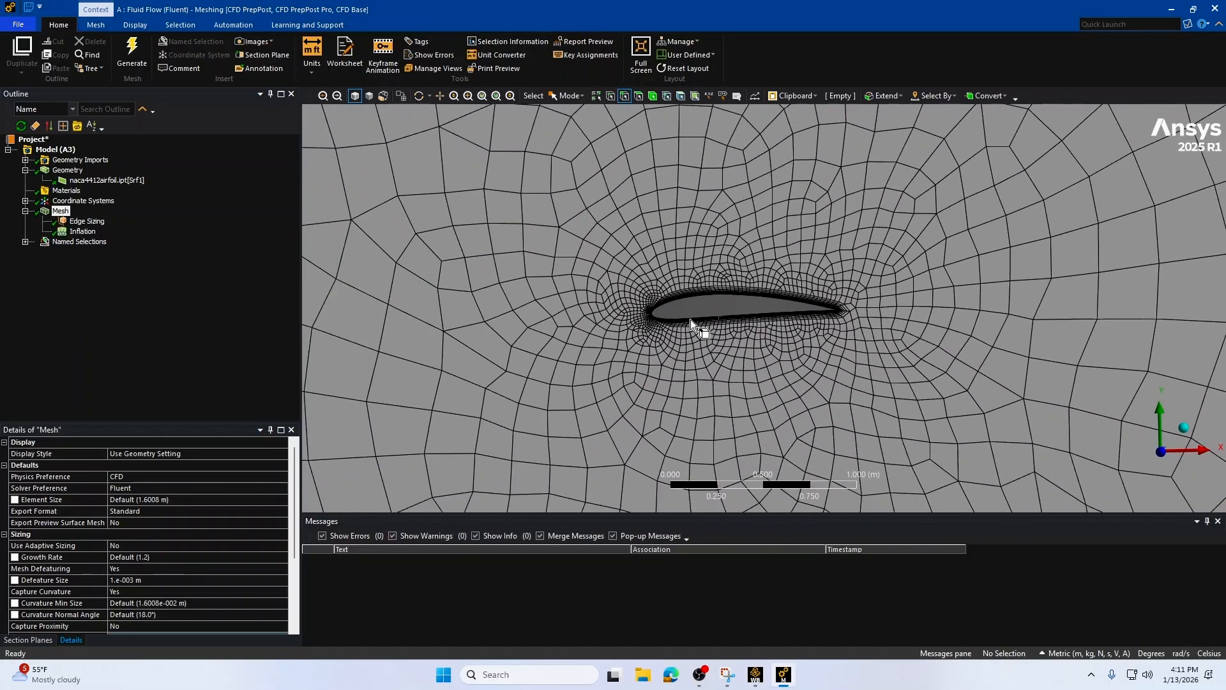
pyautogui.scroll(-3, 691, 319)
pyautogui.click(26, 242)
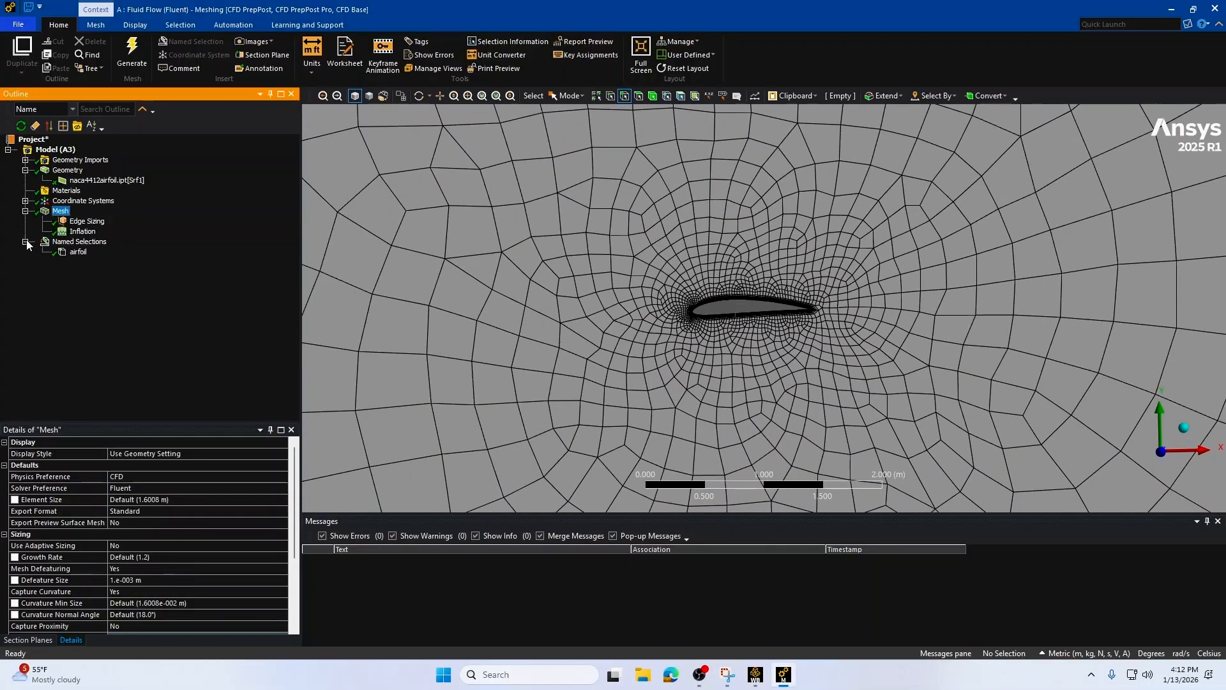
pyautogui.scroll(-8, 835, 290)
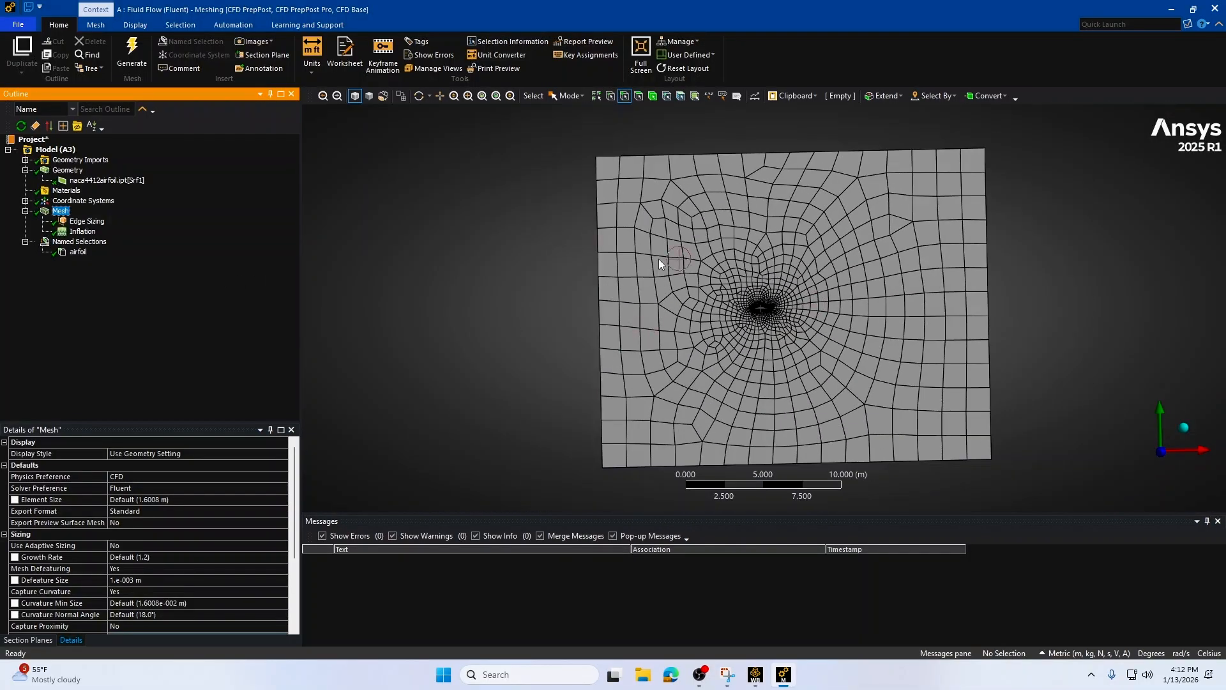
pyautogui.click(601, 378)
pyautogui.write('ninlet')
pyautogui.press('Return')
pyautogui.click(990, 274)
pyautogui.write('noutlet')
pyautogui.press('Return')
# Step: Create named selections called top and bottom from the flow domain's upper and lower edges
pyautogui.click(827, 146)
pyautogui.write('ntop')
pyautogui.press('Return')
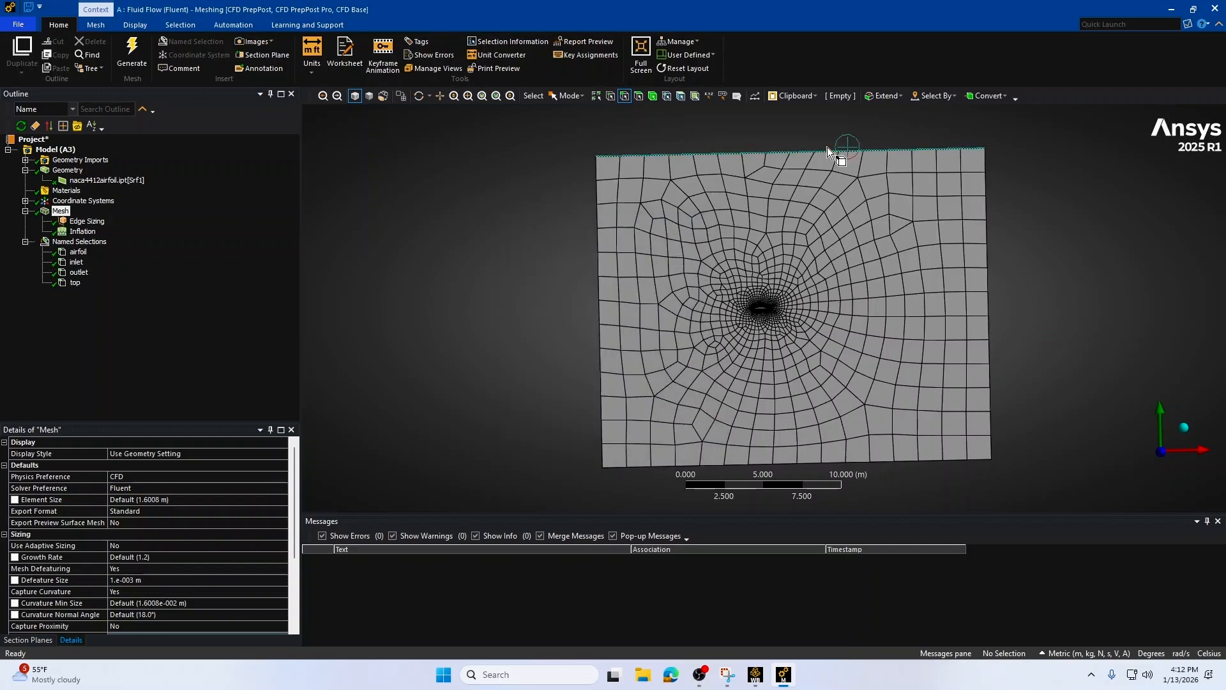
pyautogui.click(927, 461)
pyautogui.write('nbottom')
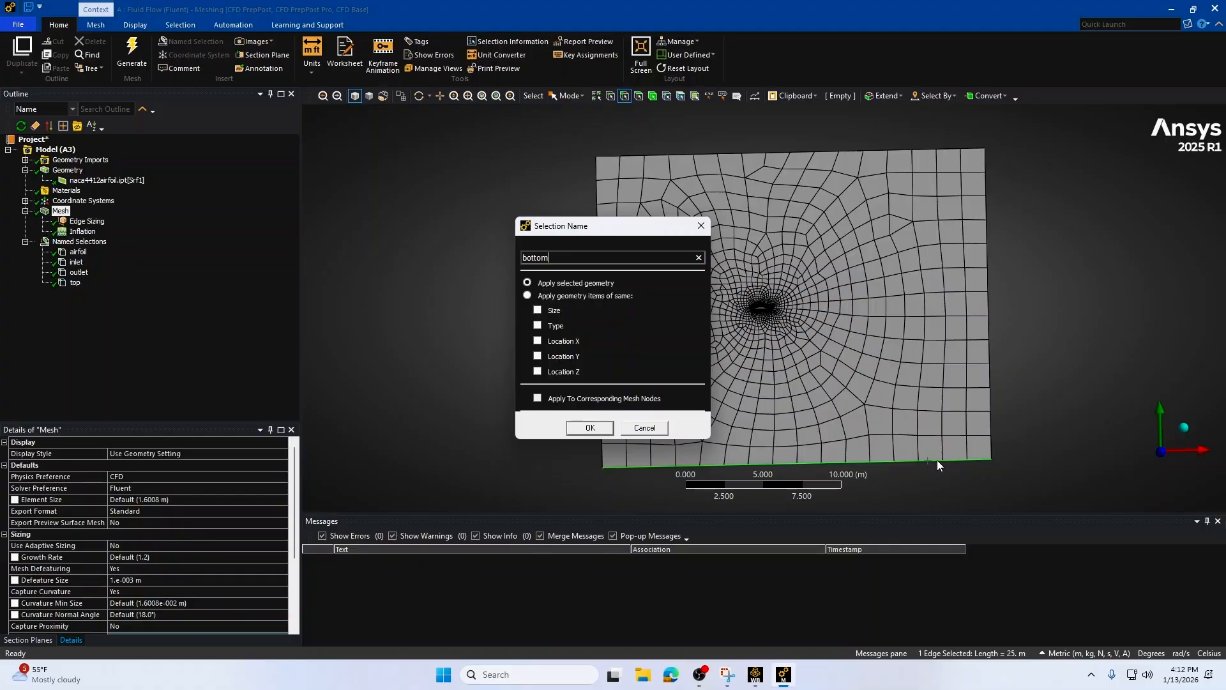
pyautogui.press('Return')
# Step: Switch to the Workbench project and update the Mesh component of the Fluid Flow (Fluent) system
pyautogui.hotkey('ctrl', 's')
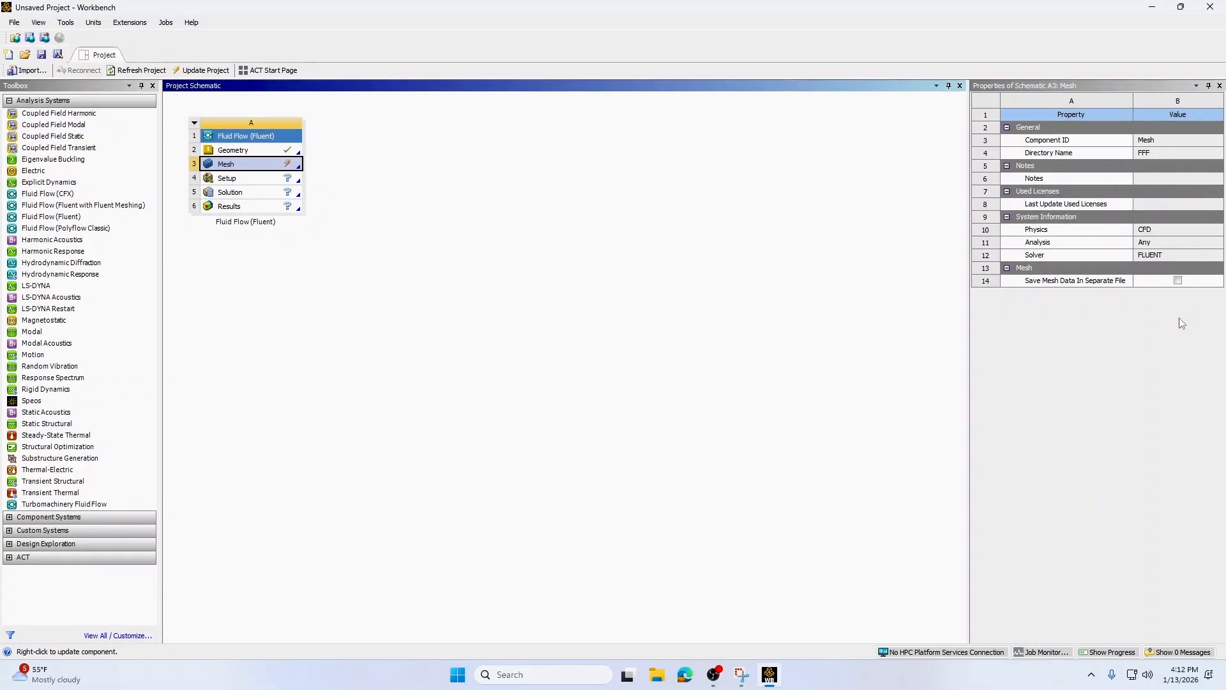
pyautogui.rightClick(246, 166)
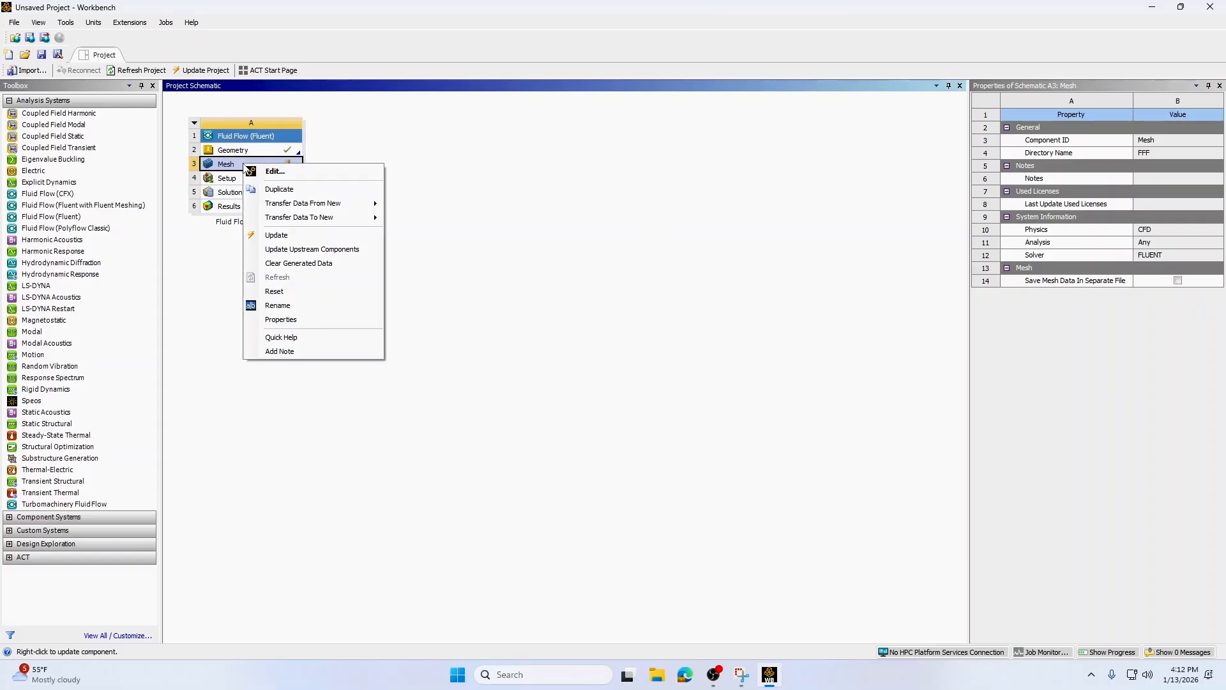
pyautogui.click(286, 235)
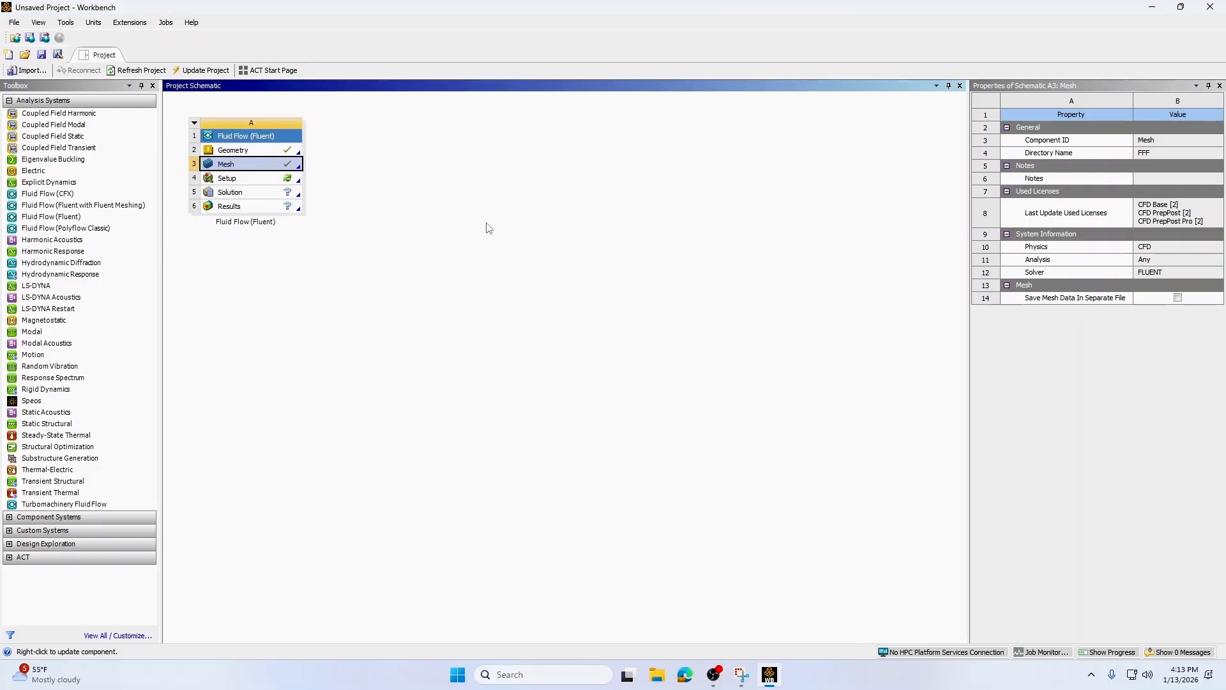
# Step: Open the system's Setup and start Fluent with 8 solver processes
pyautogui.doubleClick(267, 178)
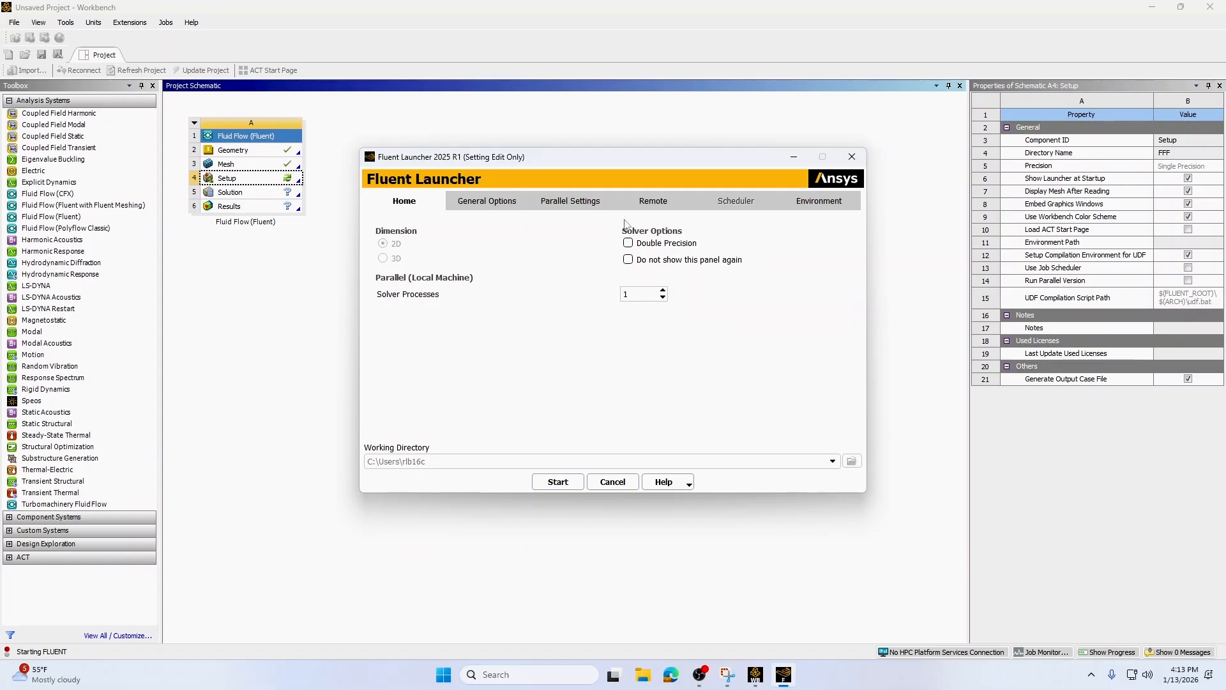
pyautogui.click(664, 291)
pyautogui.click(558, 483)
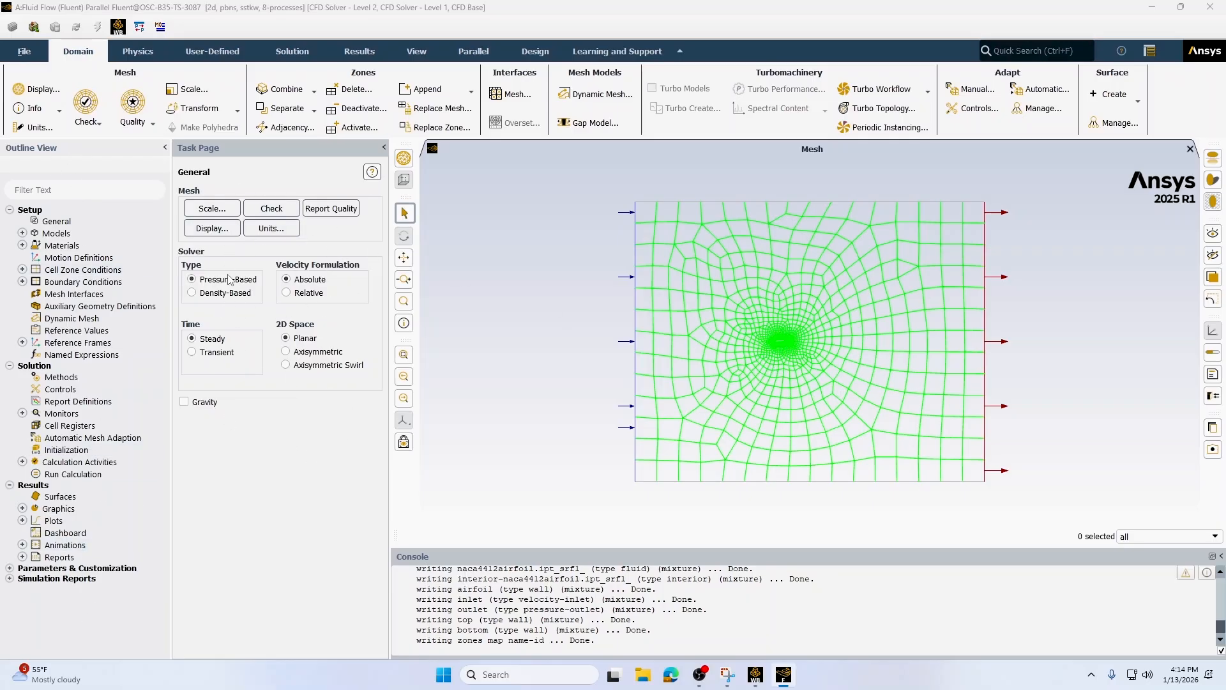
# Step: Review the general solver settings and the density and viscosity of the air material
pyautogui.click(56, 221)
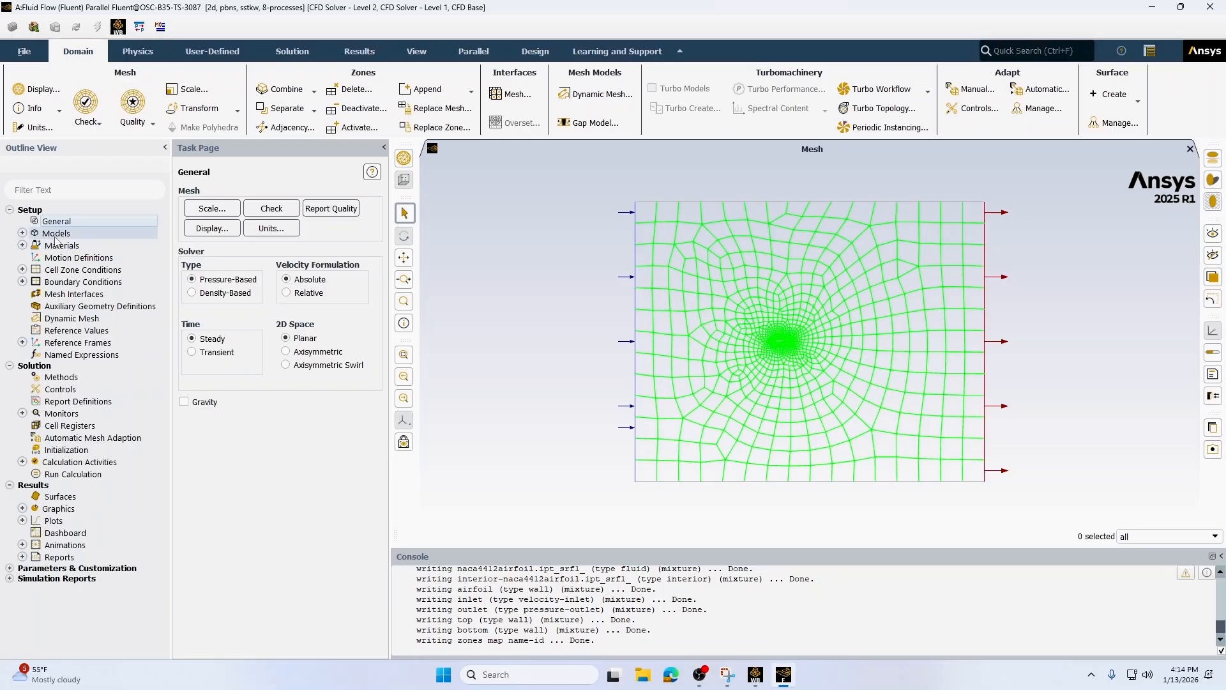
pyautogui.click(21, 246)
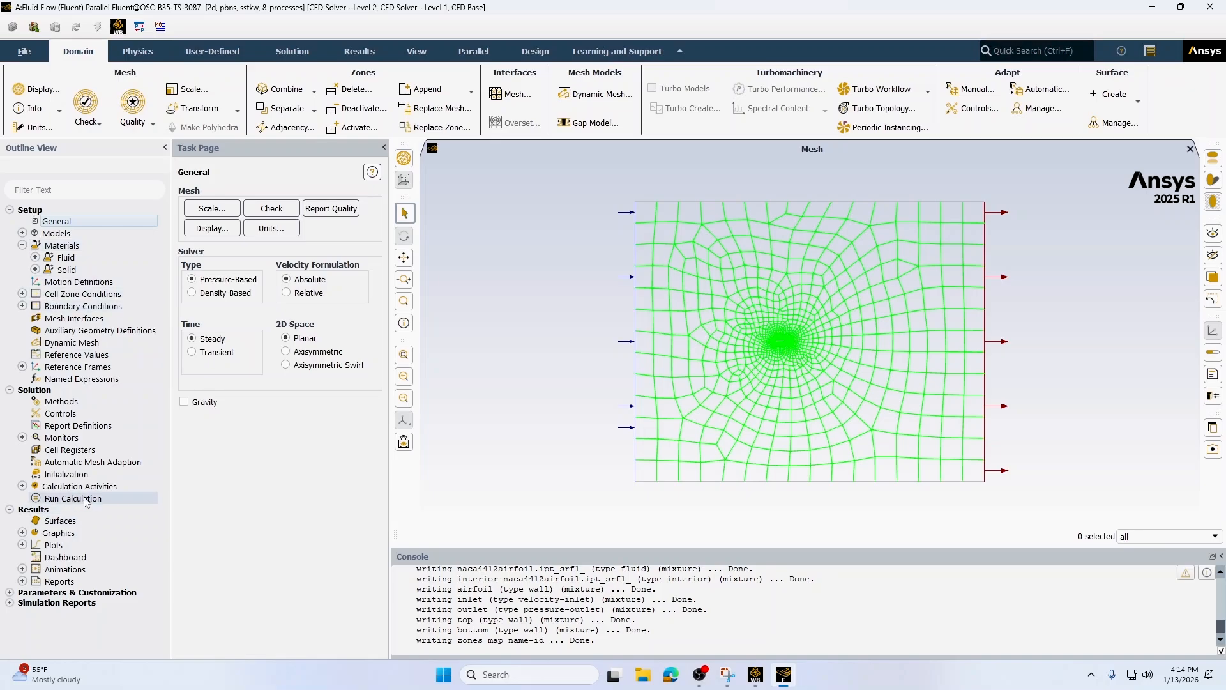
pyautogui.click(35, 258)
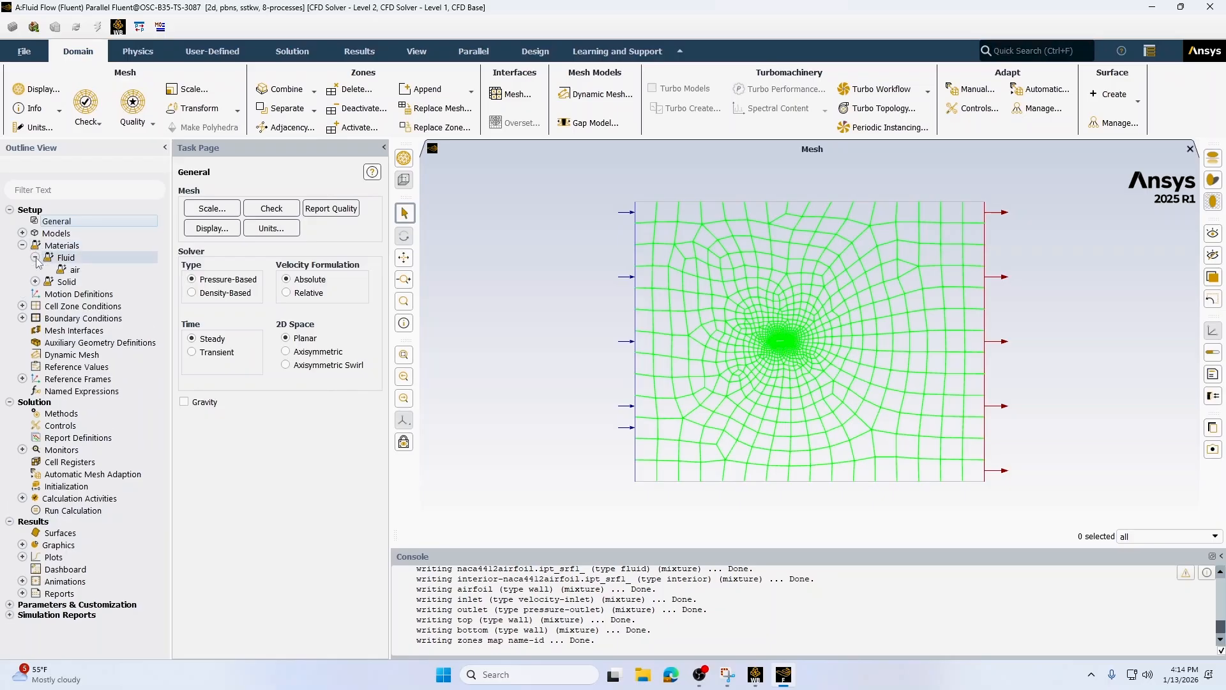
pyautogui.click(72, 271)
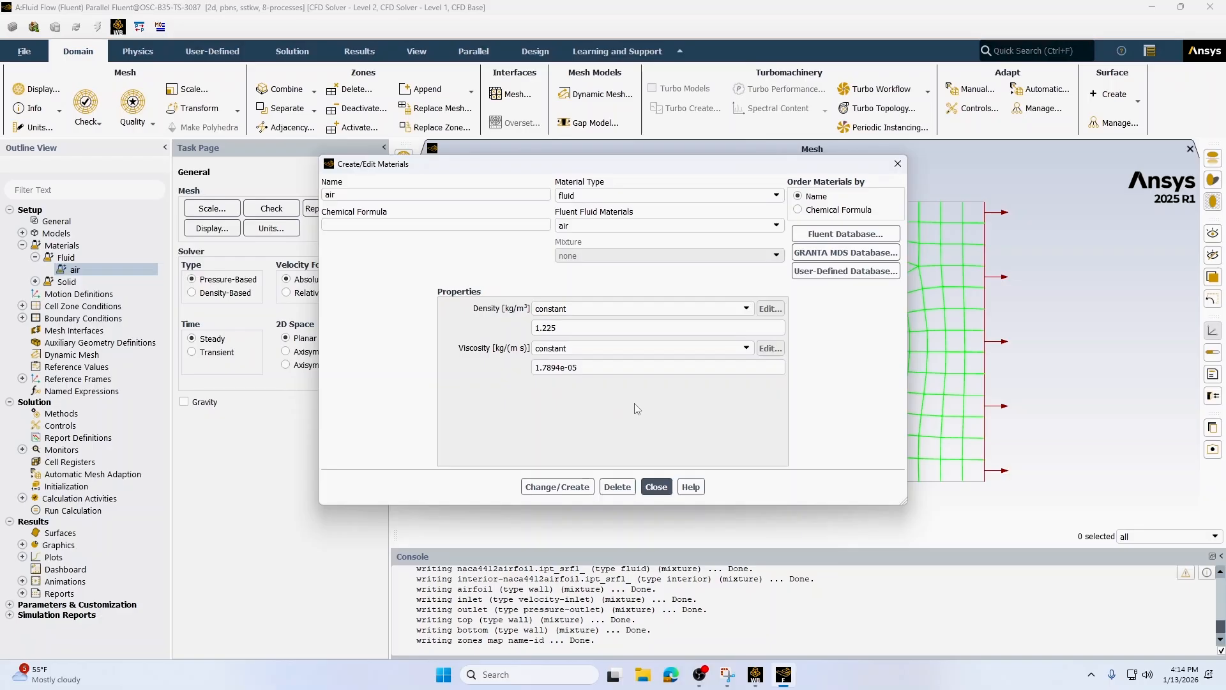
pyautogui.click(656, 487)
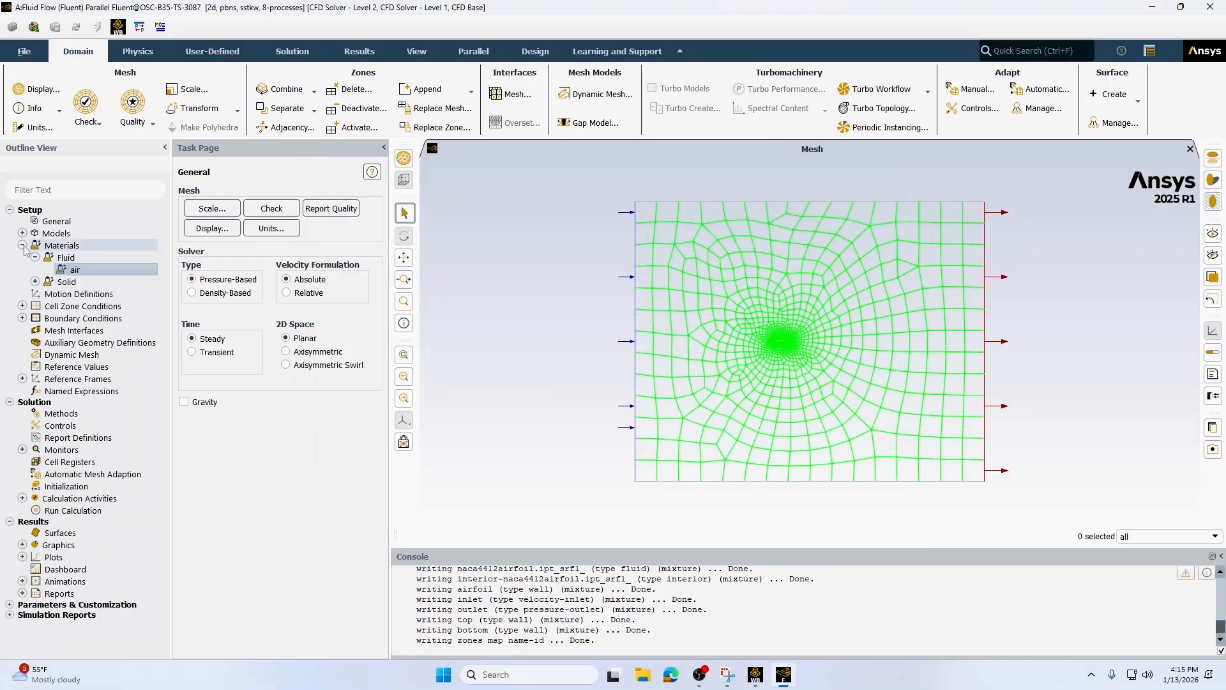
pyautogui.click(22, 245)
# Step: Set the inlet boundary's velocity magnitude to 80 m/s and apply it
pyautogui.click(22, 282)
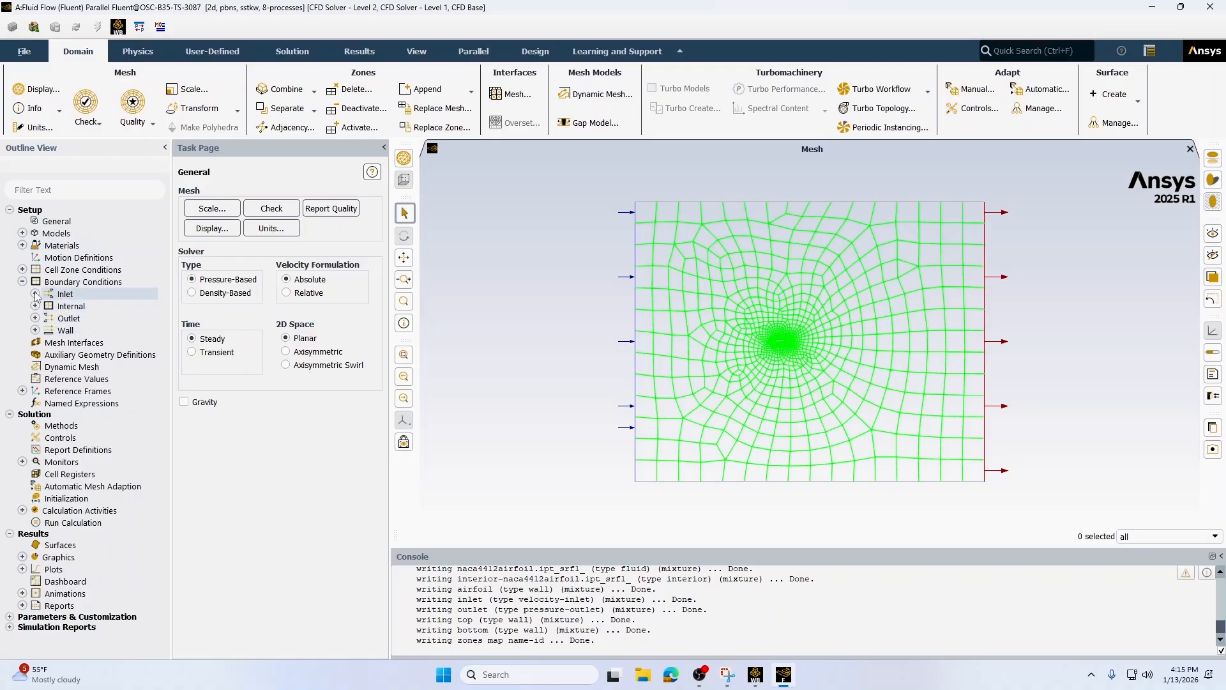
pyautogui.click(35, 293)
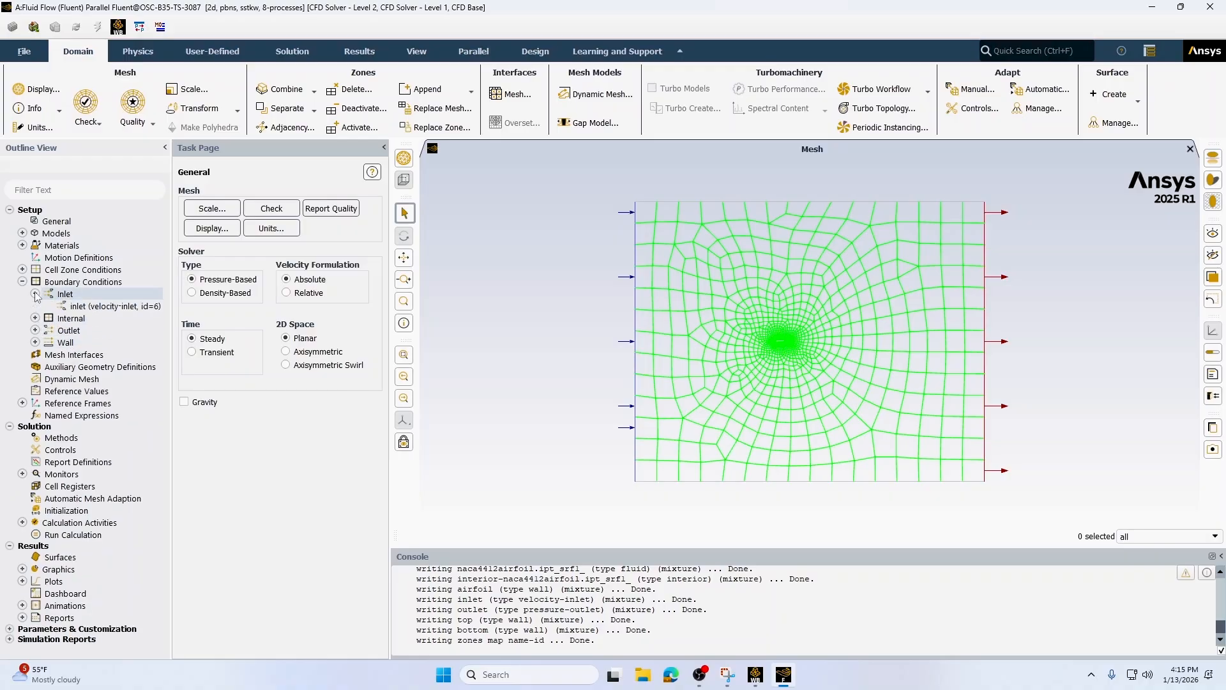
pyautogui.doubleClick(89, 307)
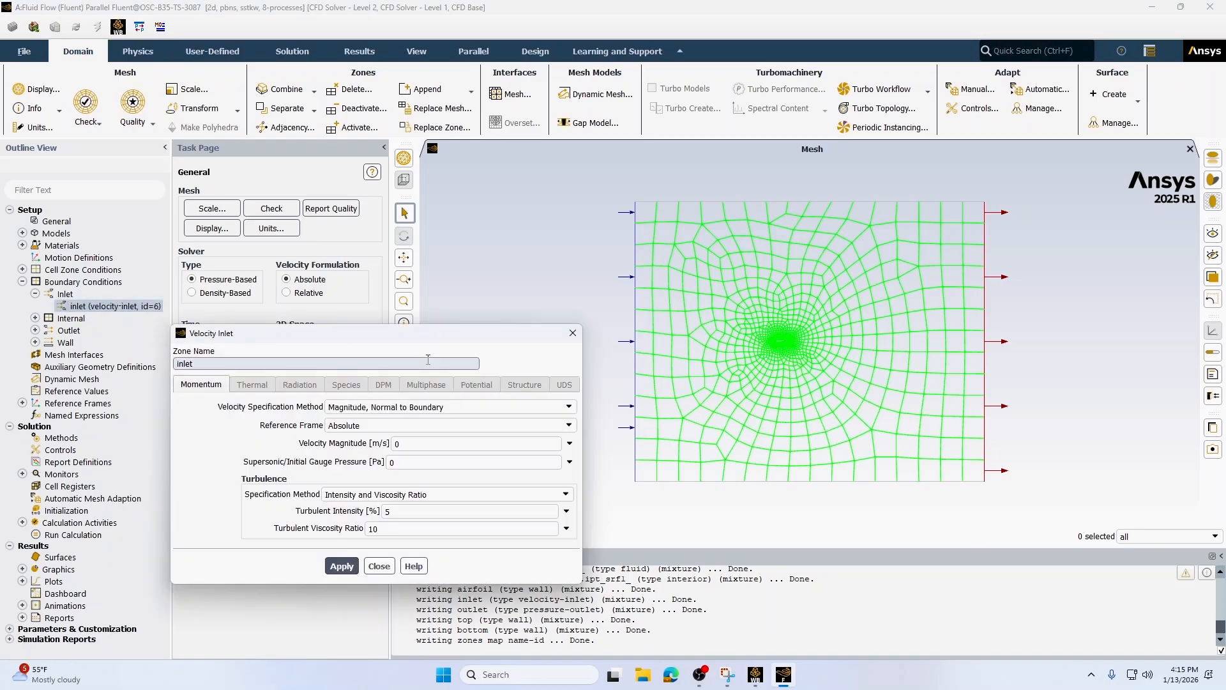
pyautogui.click(401, 443)
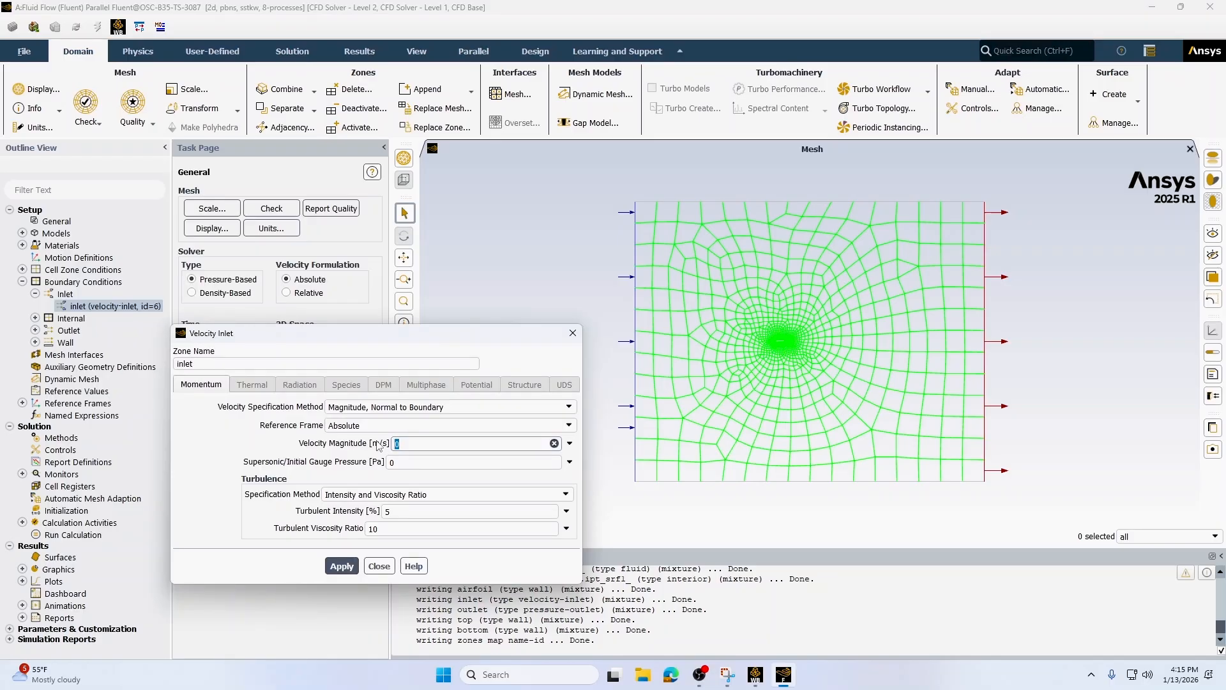
pyautogui.click(342, 566)
pyautogui.click(380, 566)
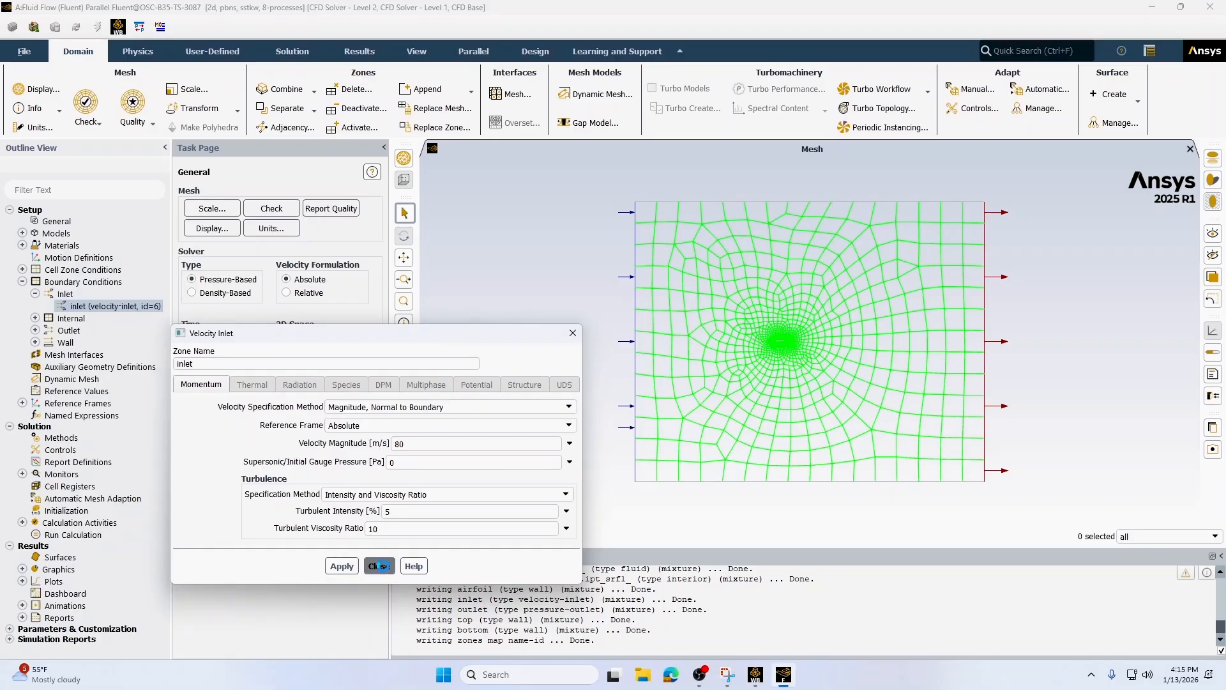
# Step: Review the momentum settings of the outlet's pressure boundary condition
pyautogui.click(35, 330)
pyautogui.doubleClick(90, 343)
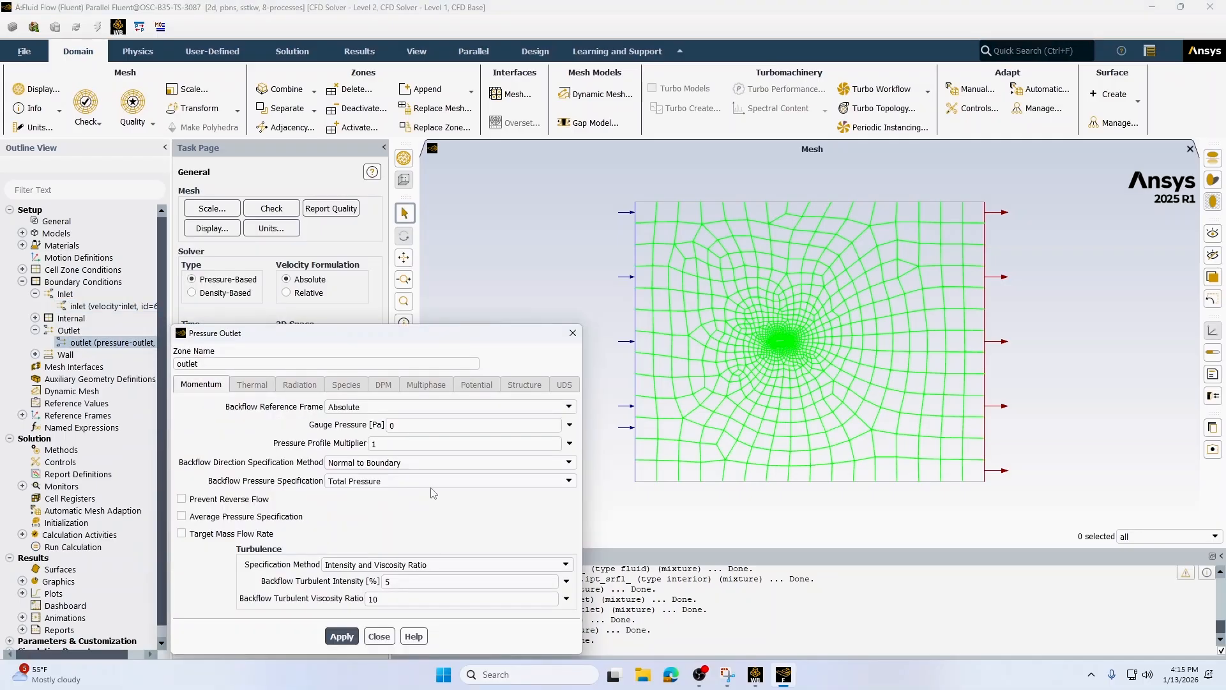
pyautogui.click(379, 635)
# Step: Set the bottom wall's shear condition to Specified Shear and apply it
pyautogui.click(36, 355)
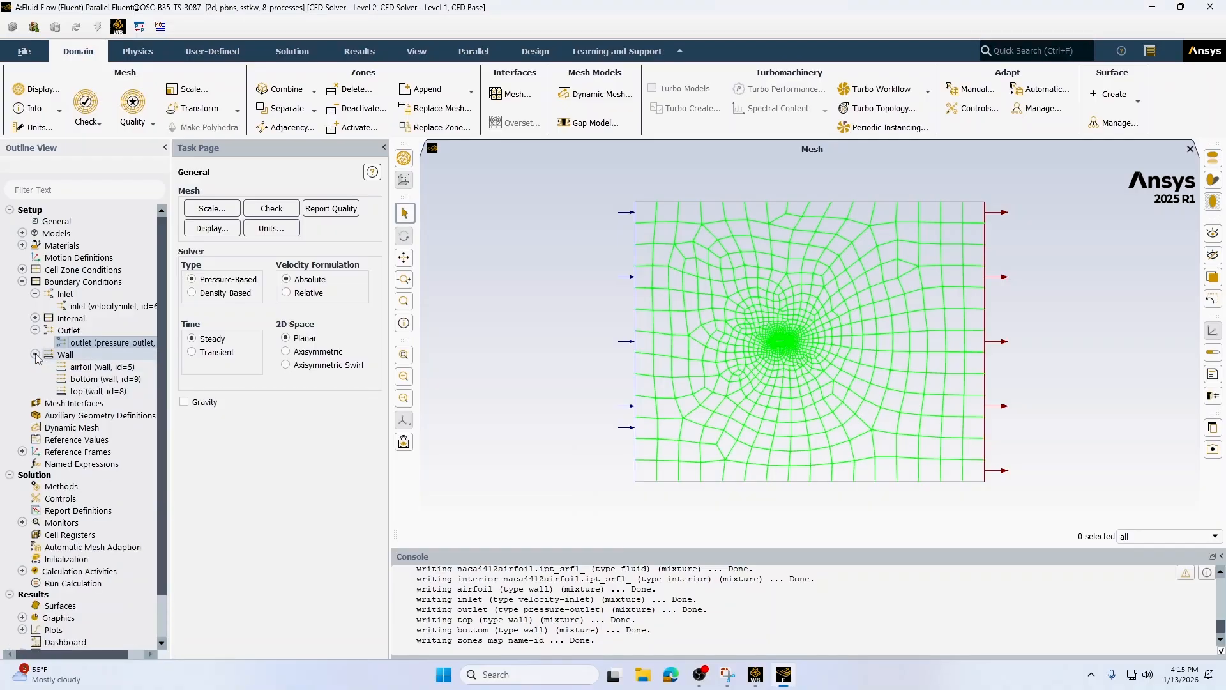
pyautogui.click(89, 379)
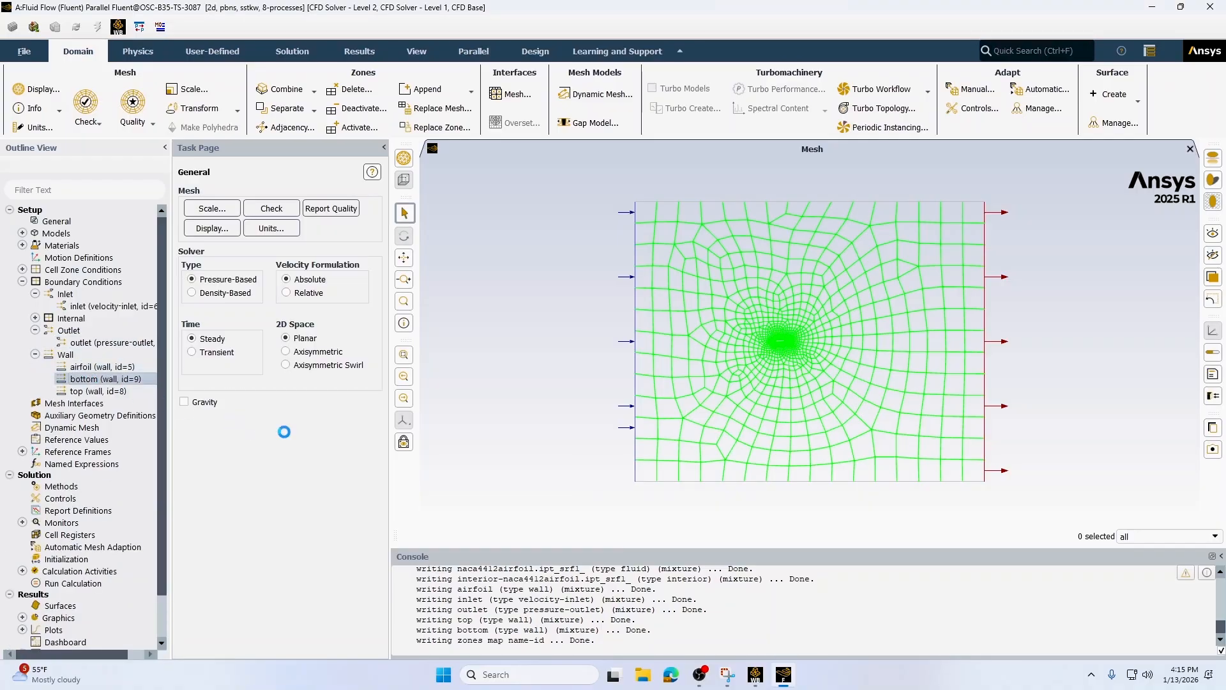
pyautogui.click(401, 339)
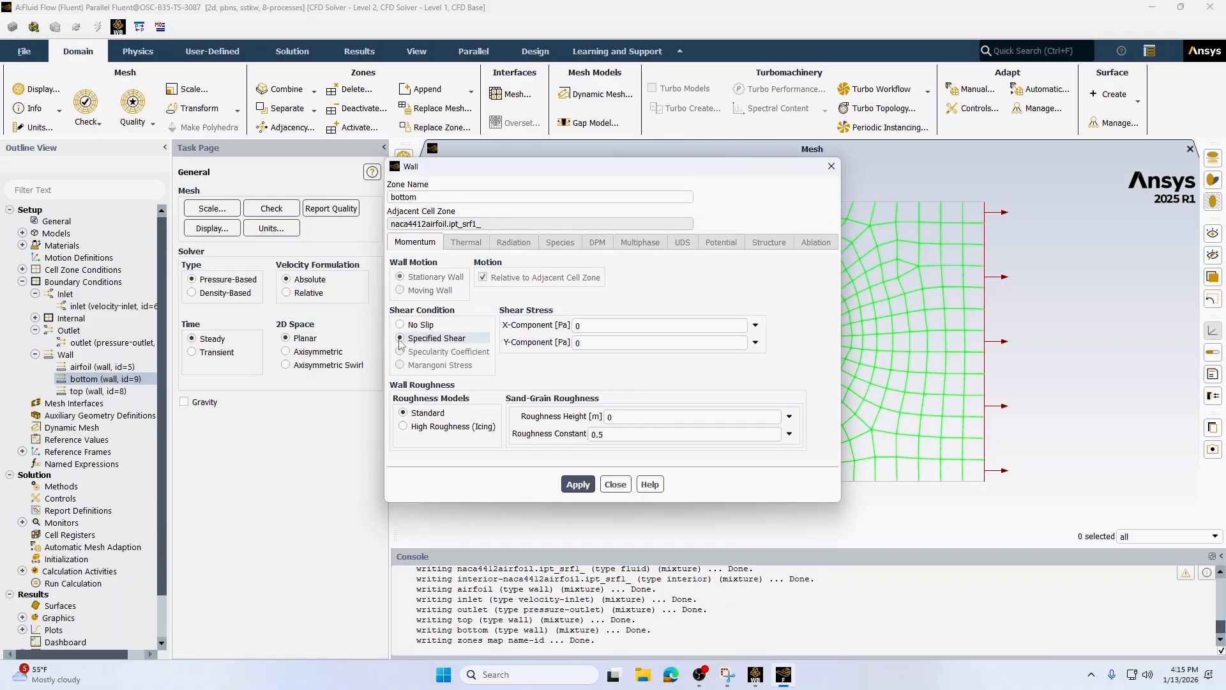
pyautogui.click(577, 484)
pyautogui.click(615, 484)
# Step: Set the top wall's shear condition to Specified Shear and apply it
pyautogui.click(96, 391)
pyautogui.doubleClick(91, 391)
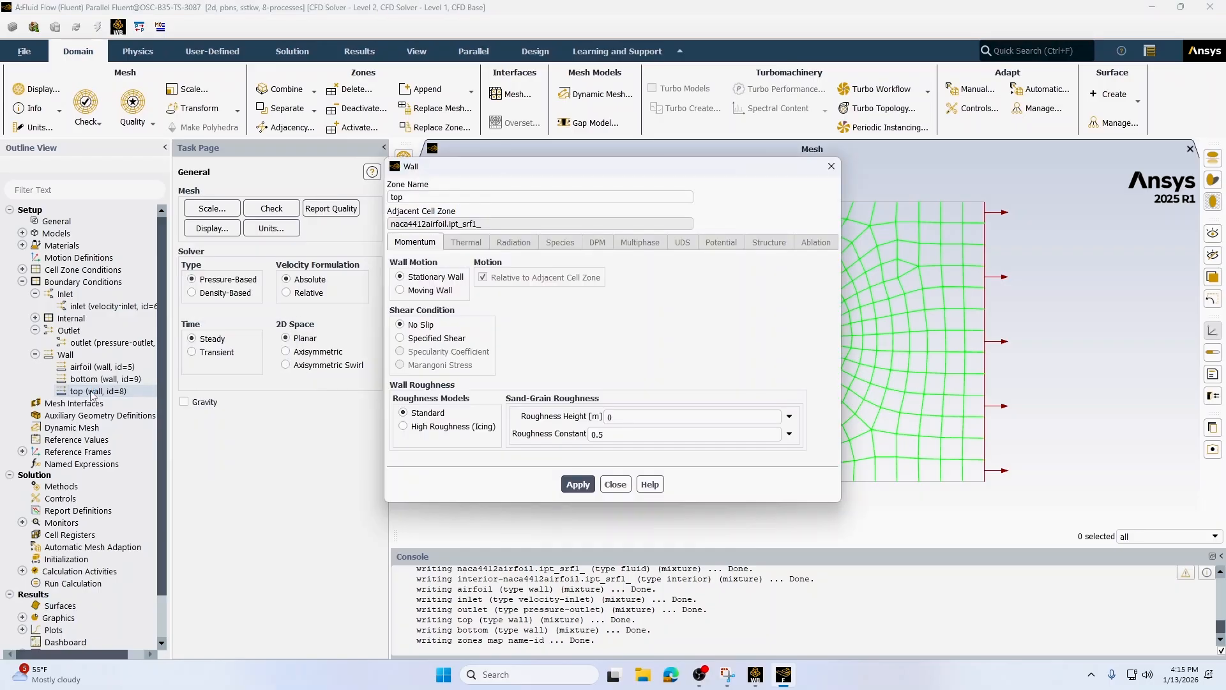
pyautogui.click(401, 337)
pyautogui.click(577, 484)
pyautogui.click(616, 484)
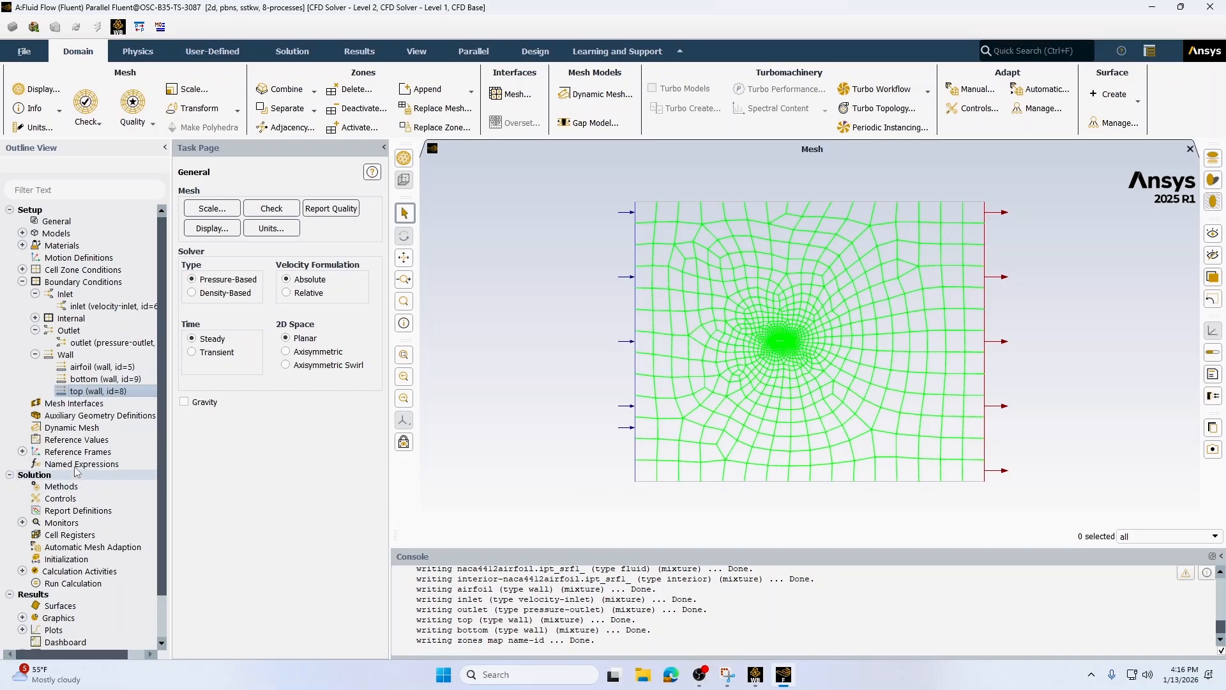
# Step: Run the calculation with 1000 iterations, letting Fluent initialize the solution first
pyautogui.click(72, 584)
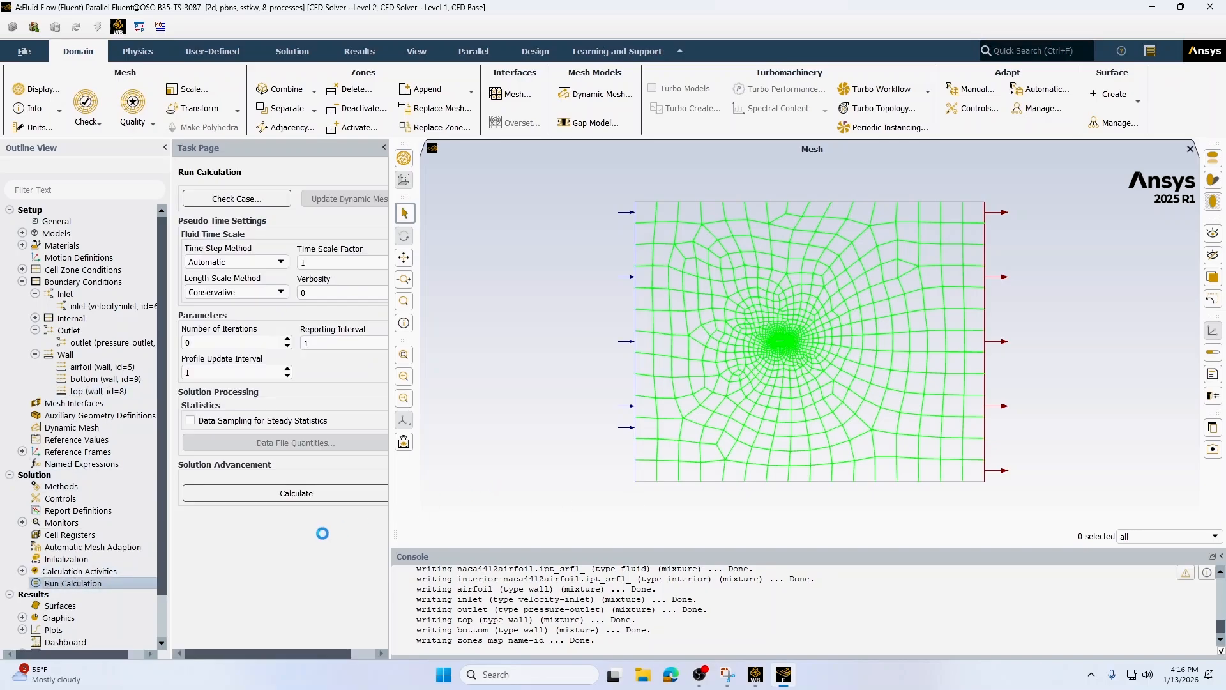
pyautogui.moveTo(229, 342); pyautogui.dragTo(143, 344)
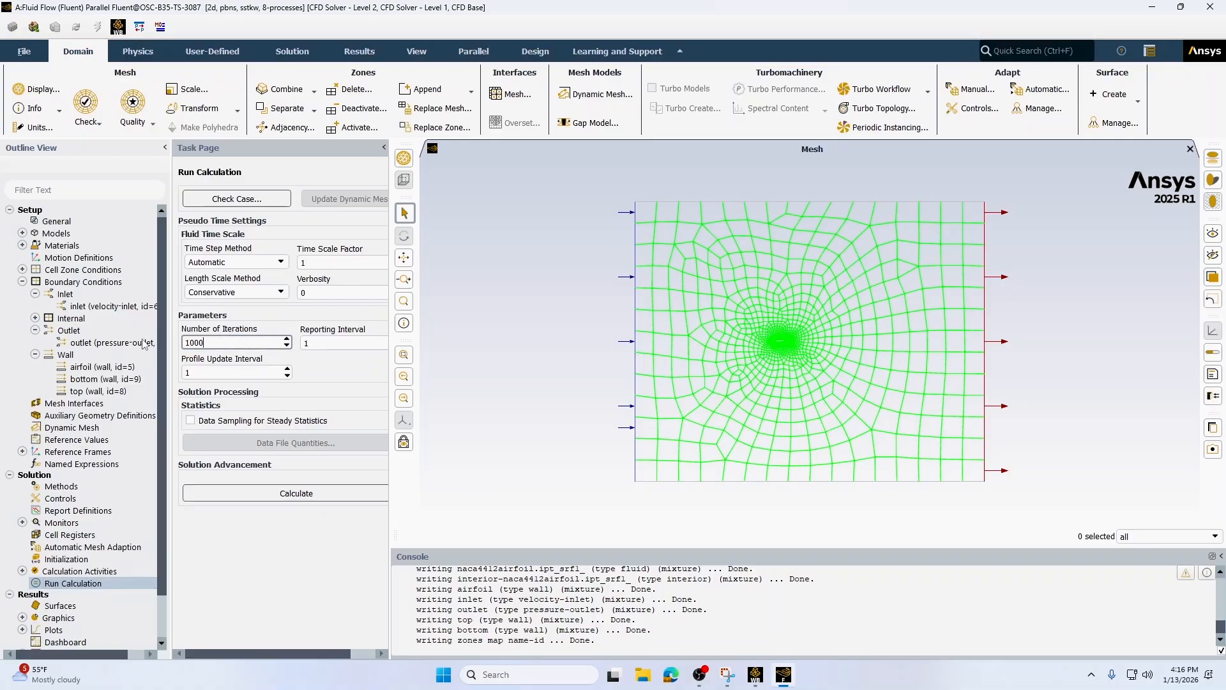
pyautogui.click(292, 495)
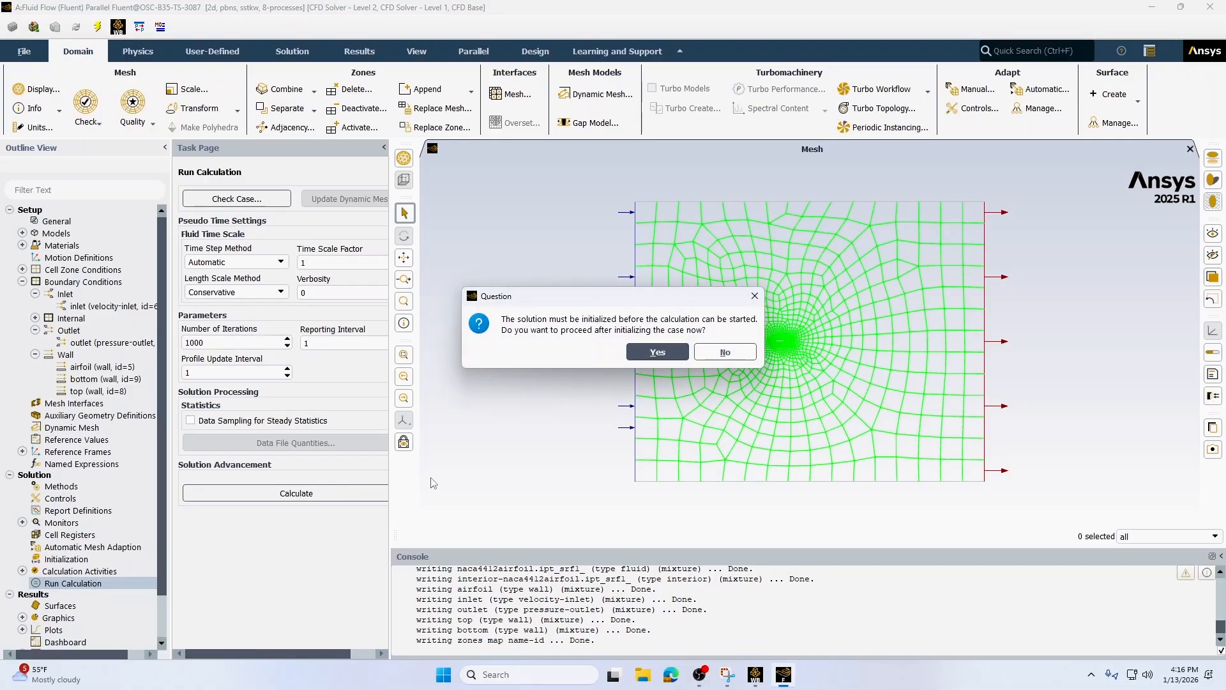
pyautogui.click(679, 351)
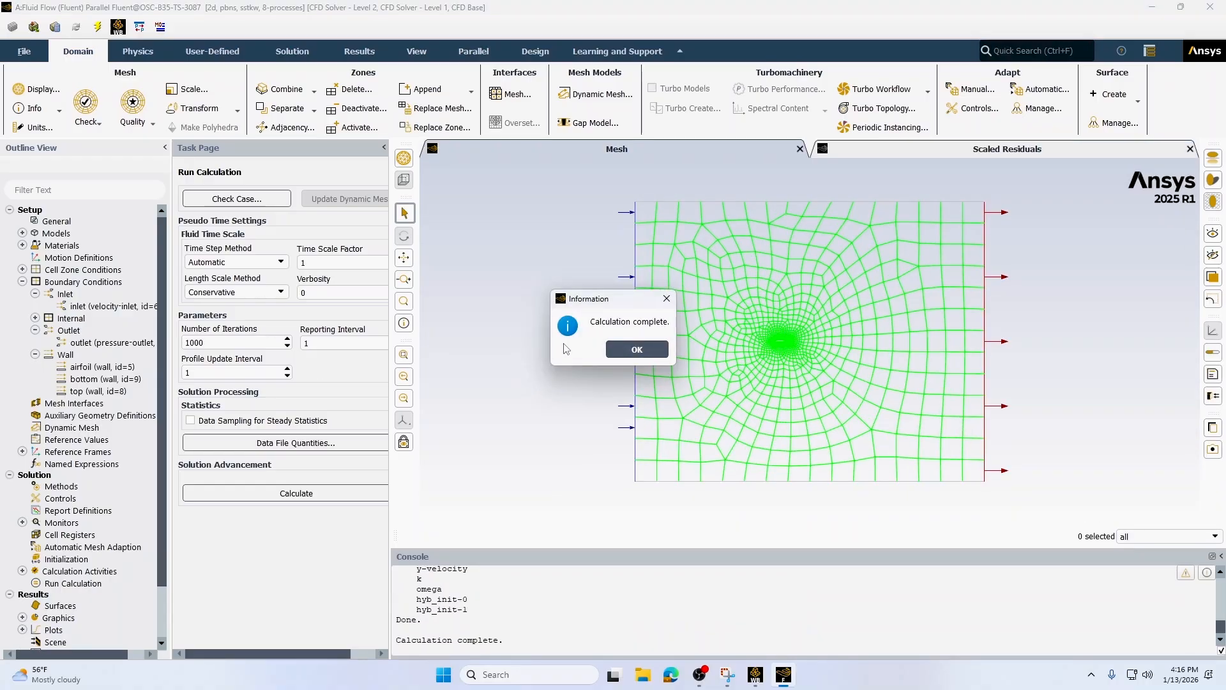
pyautogui.click(637, 352)
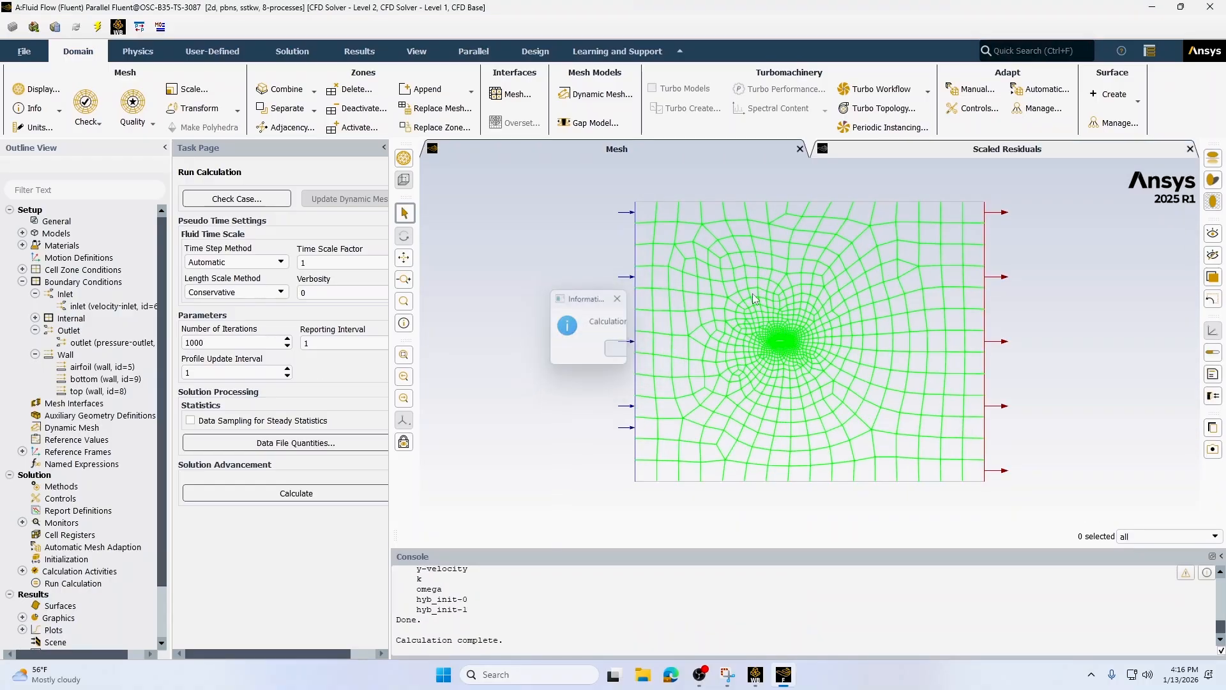
# Step: Check the scaled residuals plot and display filled static pressure contours of the flow around the airfoil
pyautogui.click(1017, 155)
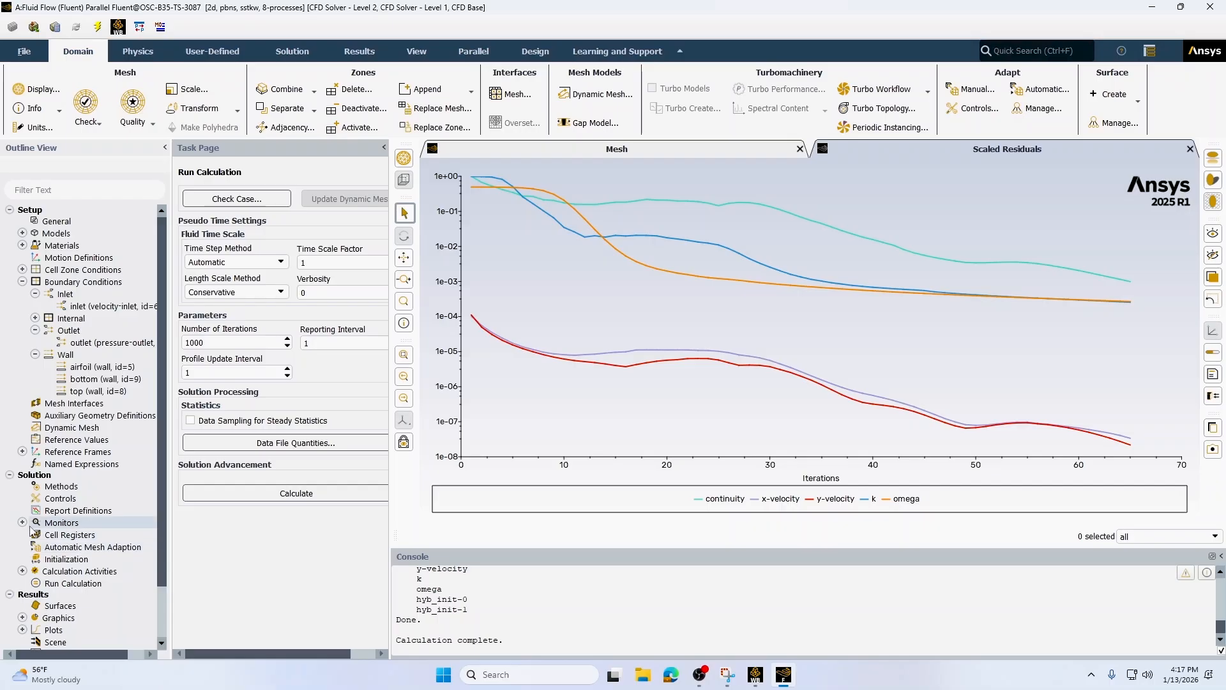
pyautogui.scroll(-3, 52, 538)
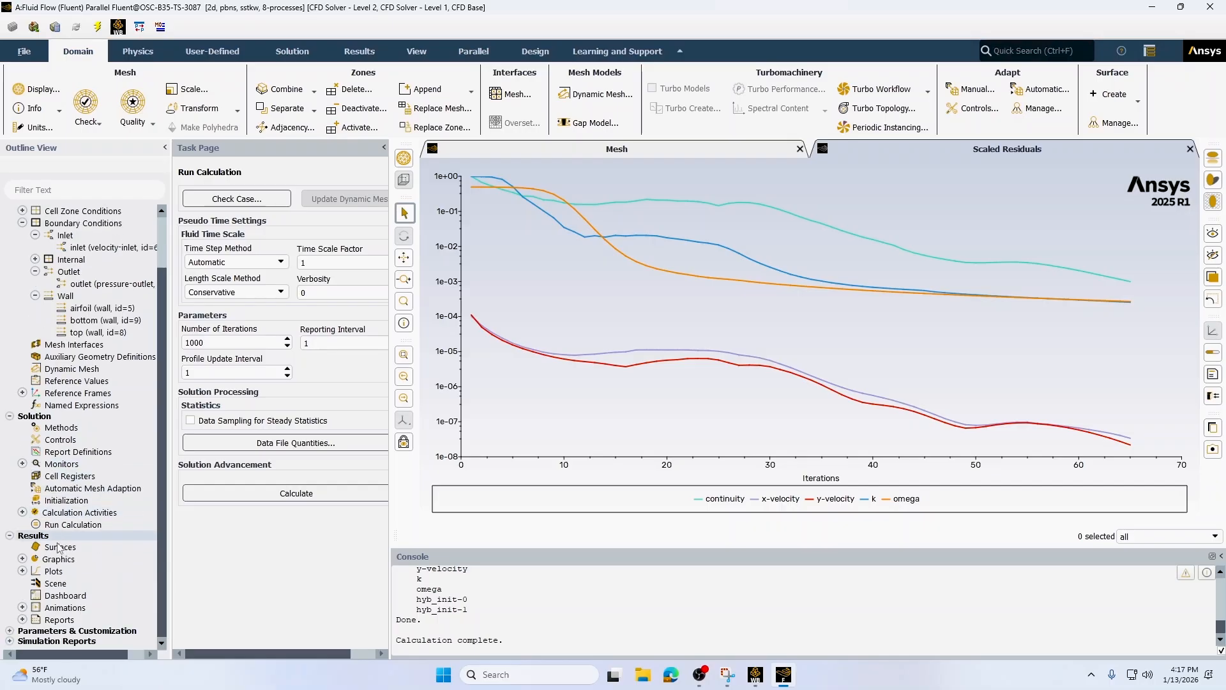
pyautogui.click(22, 560)
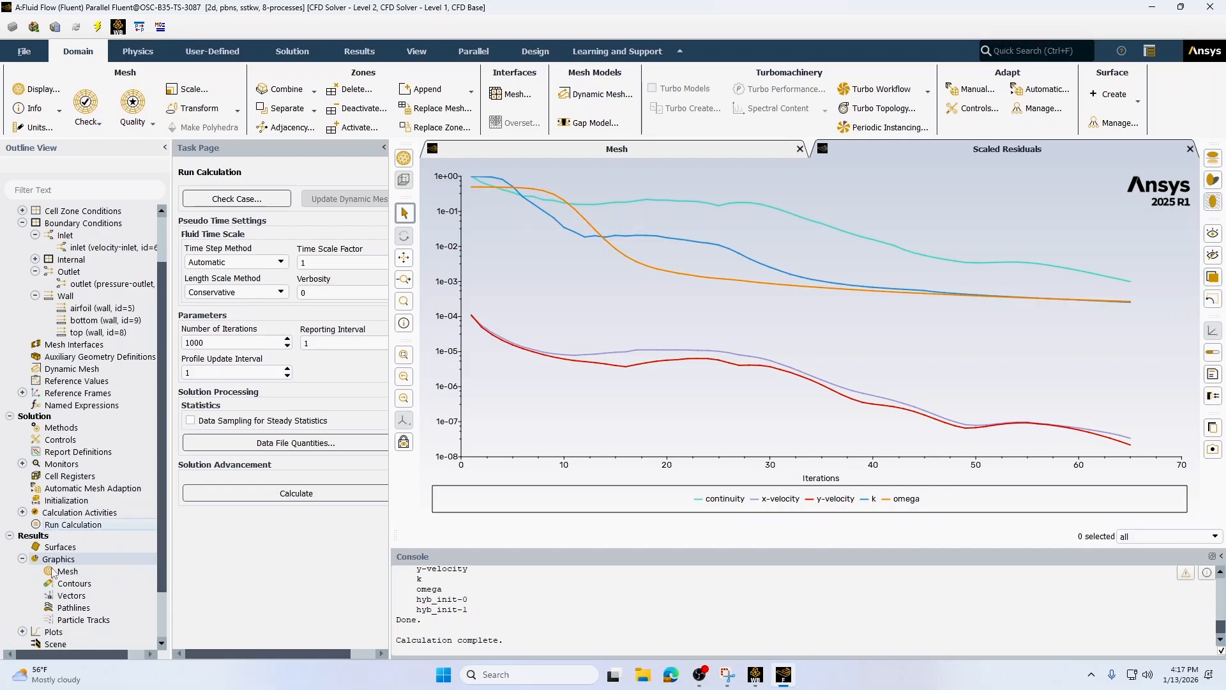
pyautogui.click(65, 585)
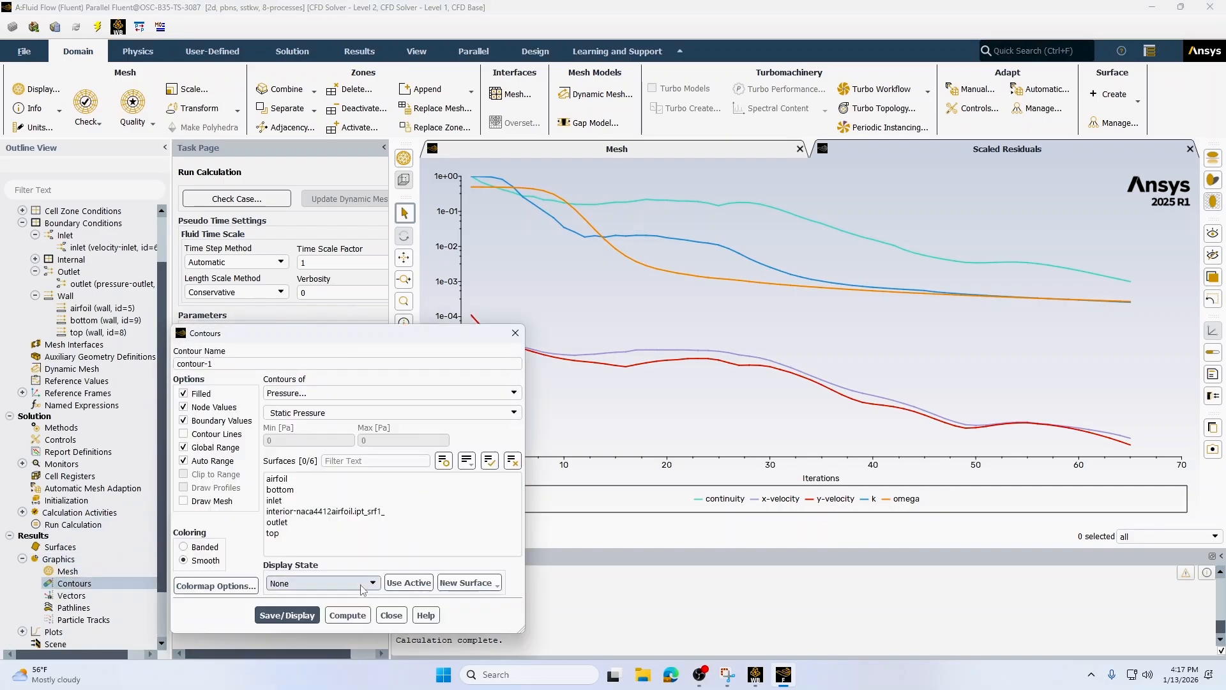
pyautogui.click(301, 616)
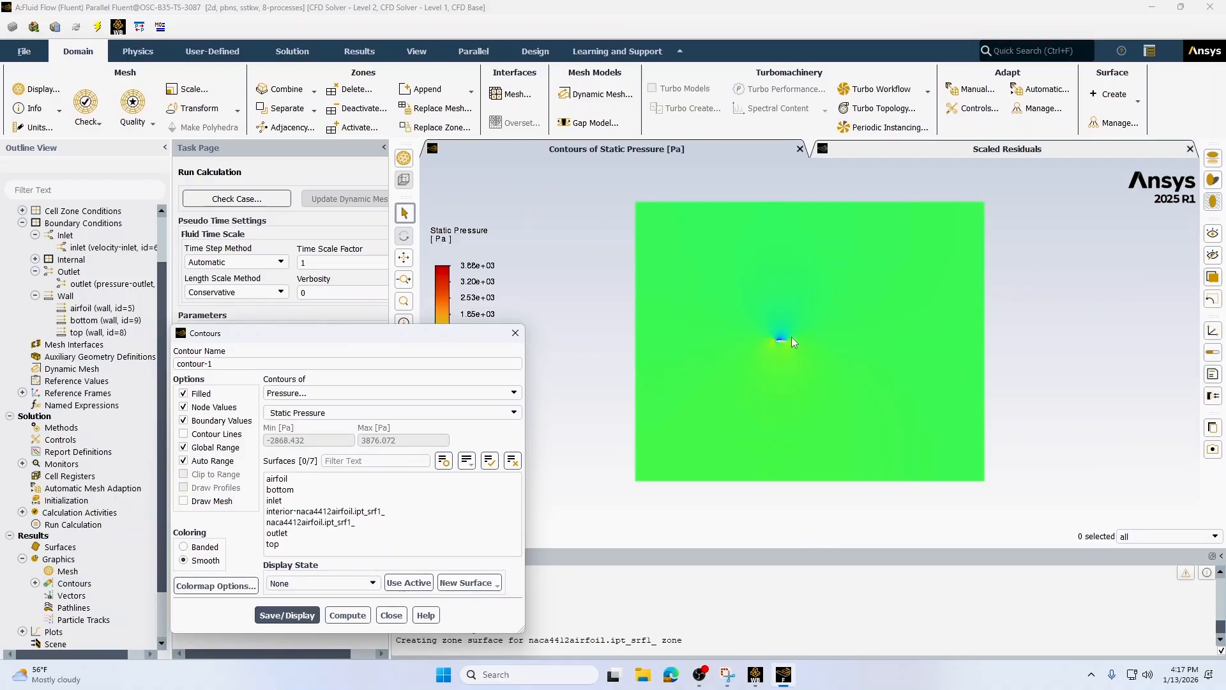
pyautogui.scroll(3, 785, 341)
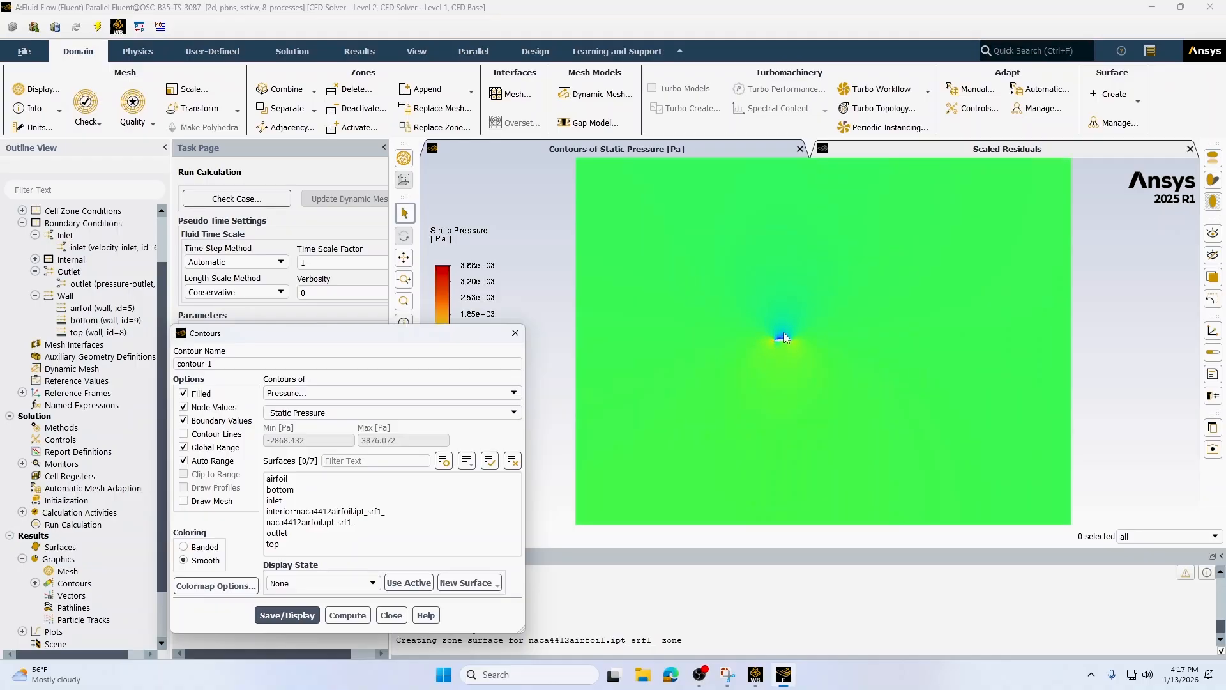
pyautogui.scroll(3, 784, 338)
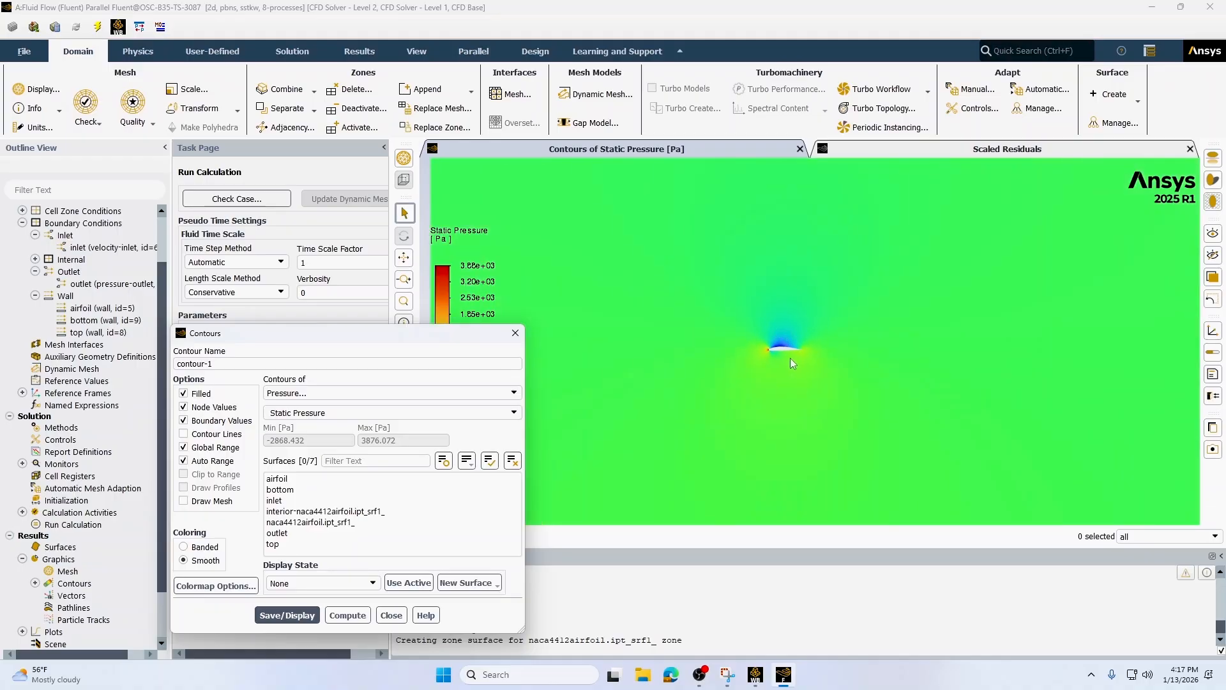
pyautogui.scroll(3, 788, 350)
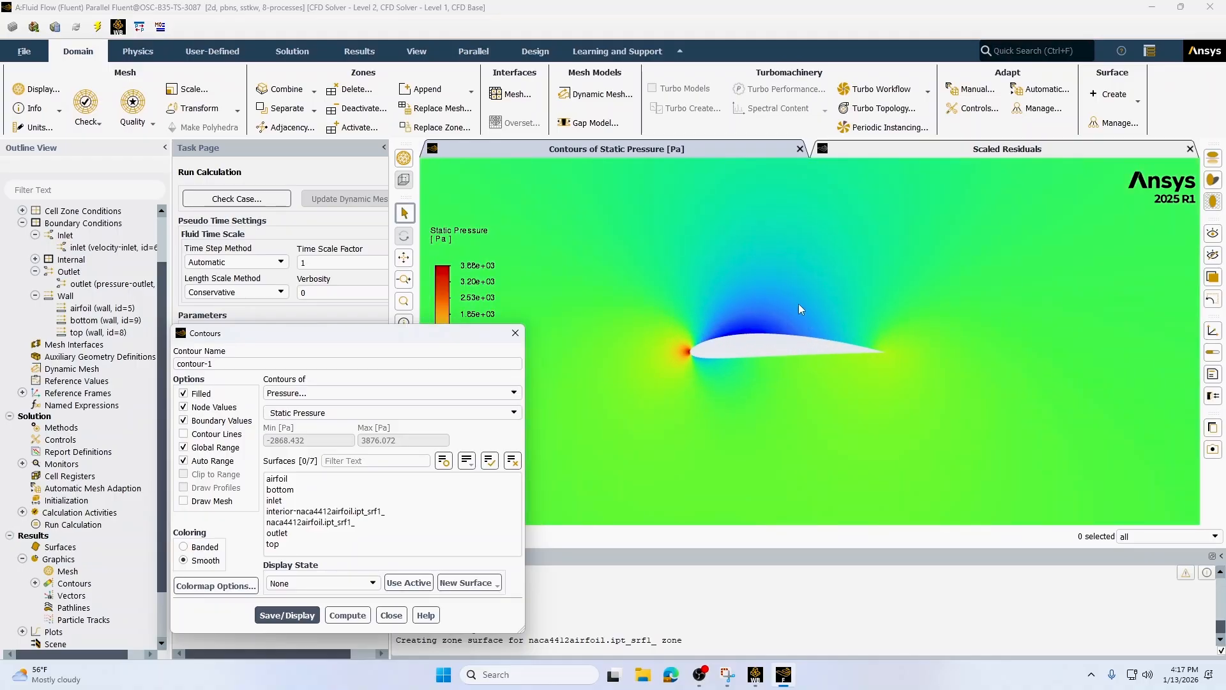
# Step: Switch the contour variable to Velocity Magnitude and display it close up around the airfoil
pyautogui.moveTo(399, 343); pyautogui.dragTo(244, 338)
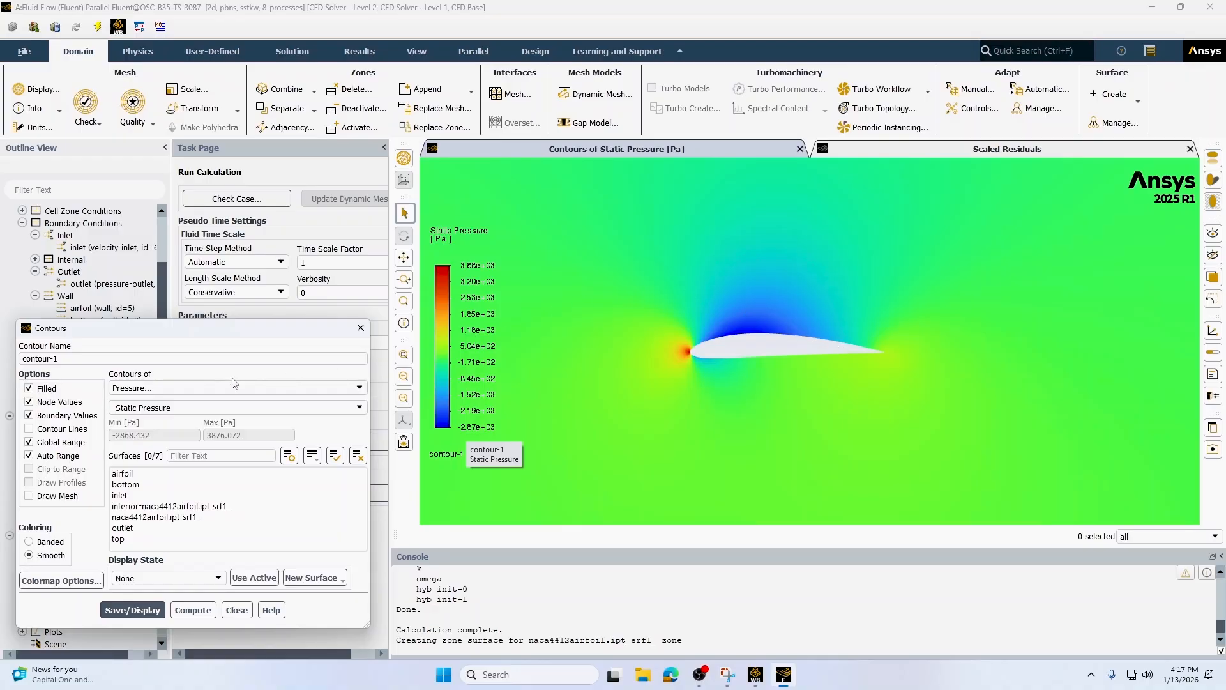
pyautogui.click(203, 388)
pyautogui.click(190, 424)
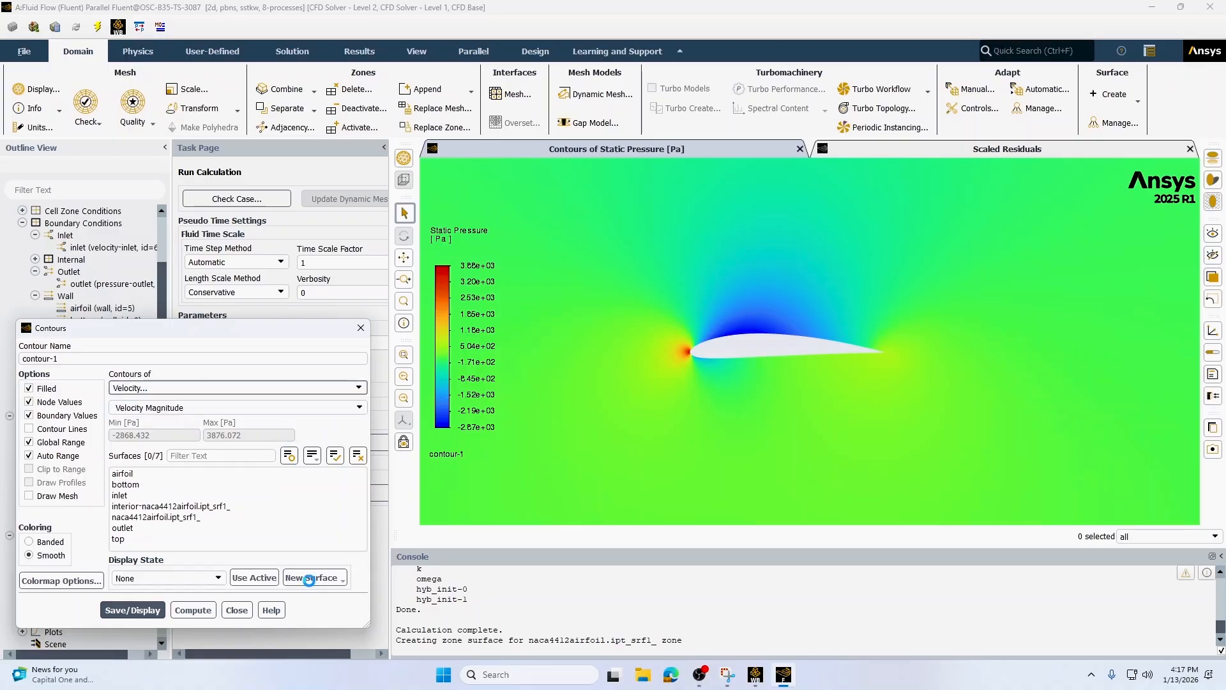
pyautogui.click(133, 610)
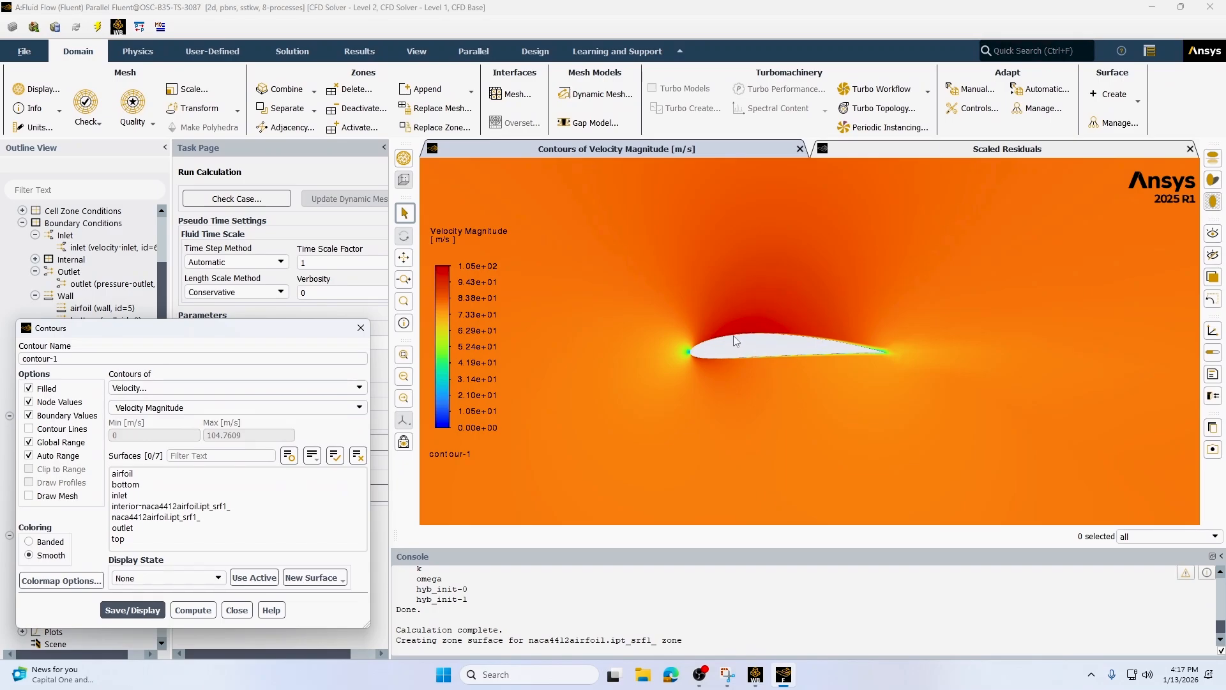
pyautogui.scroll(5, 741, 344)
pyautogui.scroll(-2, 715, 343)
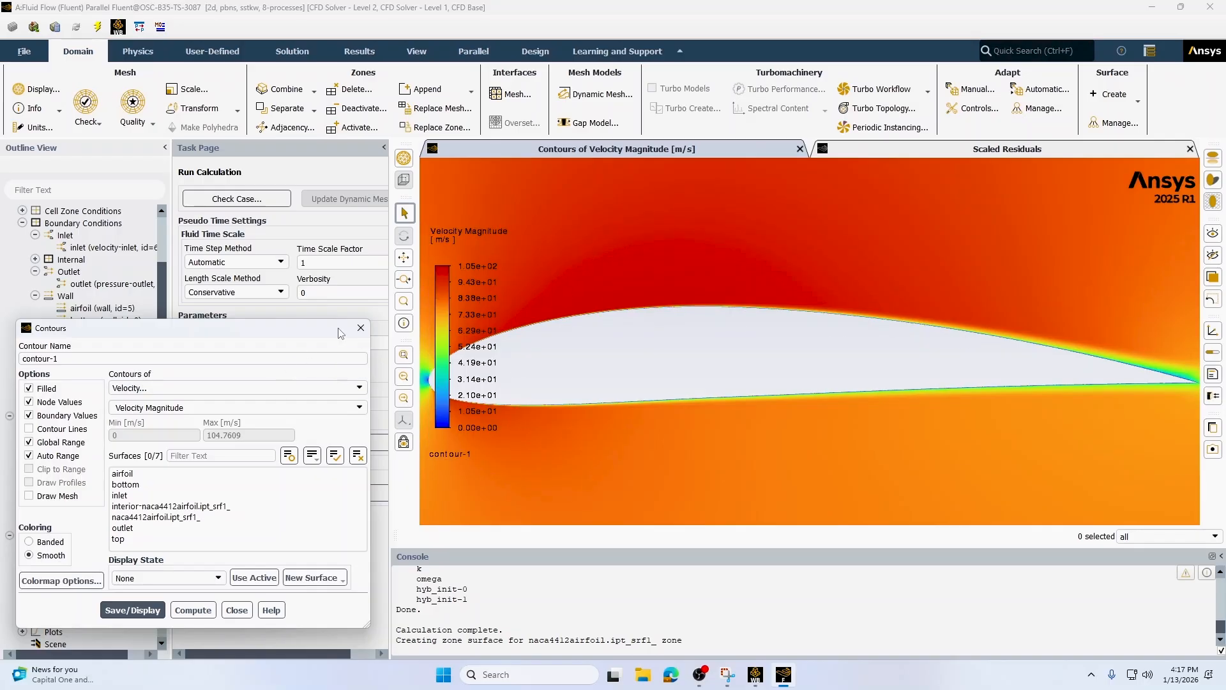
pyautogui.click(361, 327)
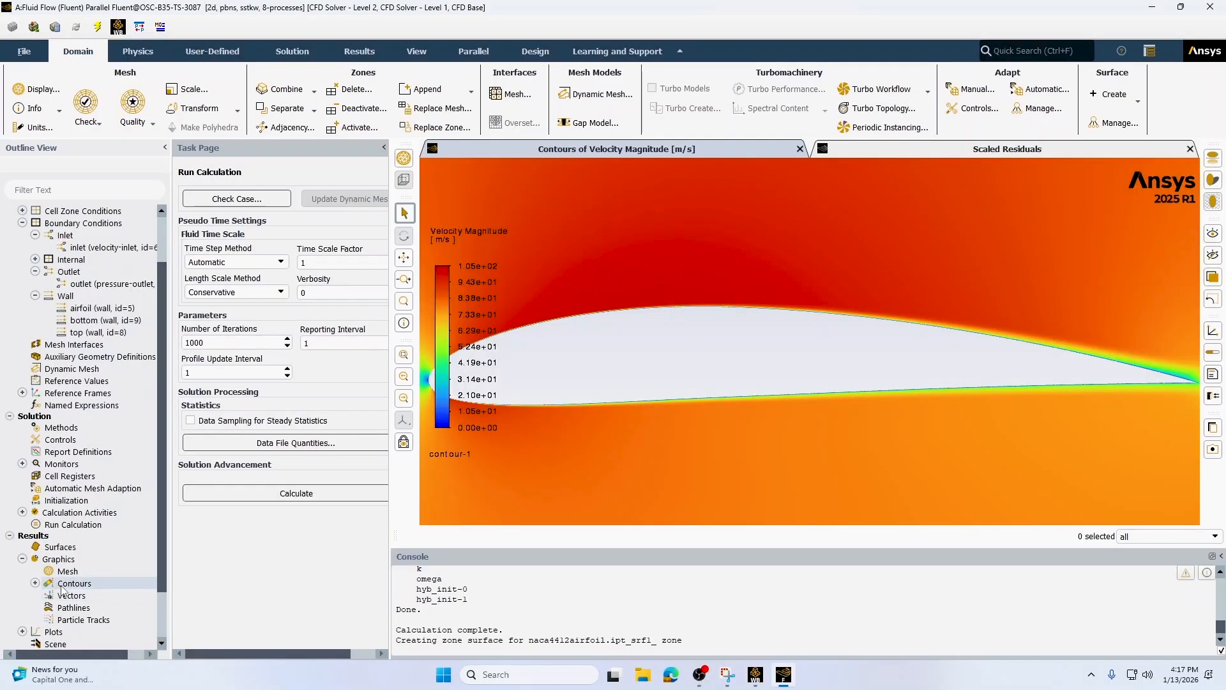
# Step: Create an XY plot of static pressure against position along the airfoil surface
pyautogui.scroll(-2, 64, 588)
pyautogui.click(23, 571)
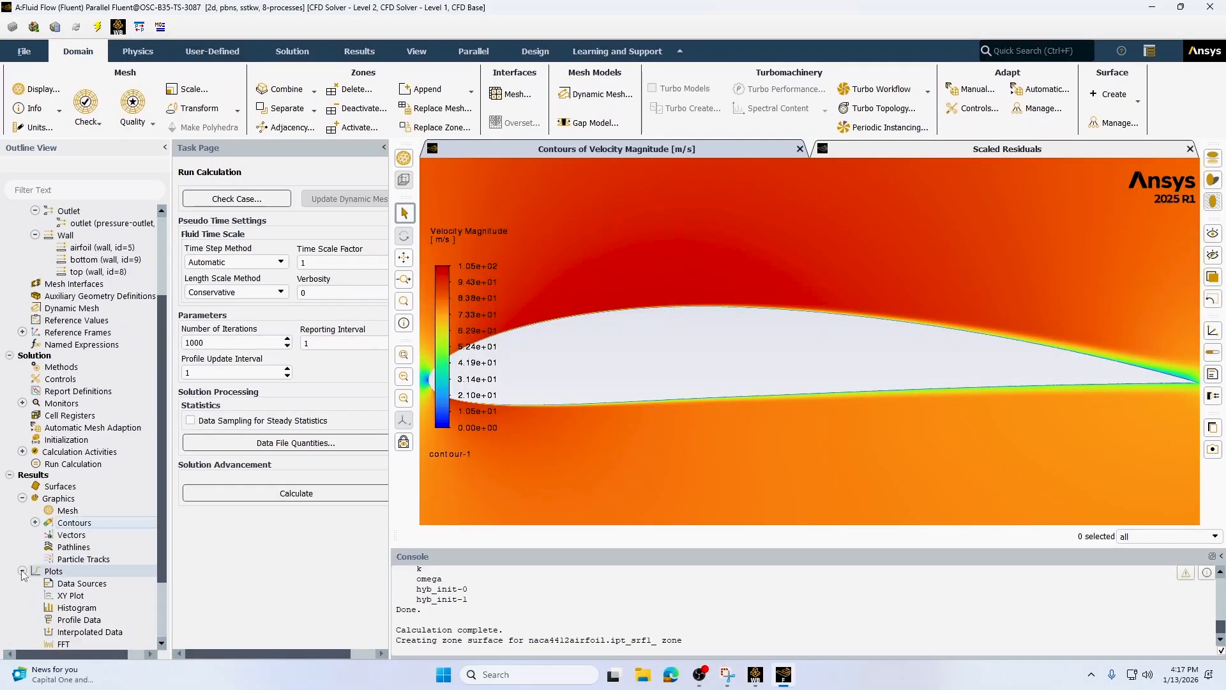
pyautogui.doubleClick(62, 592)
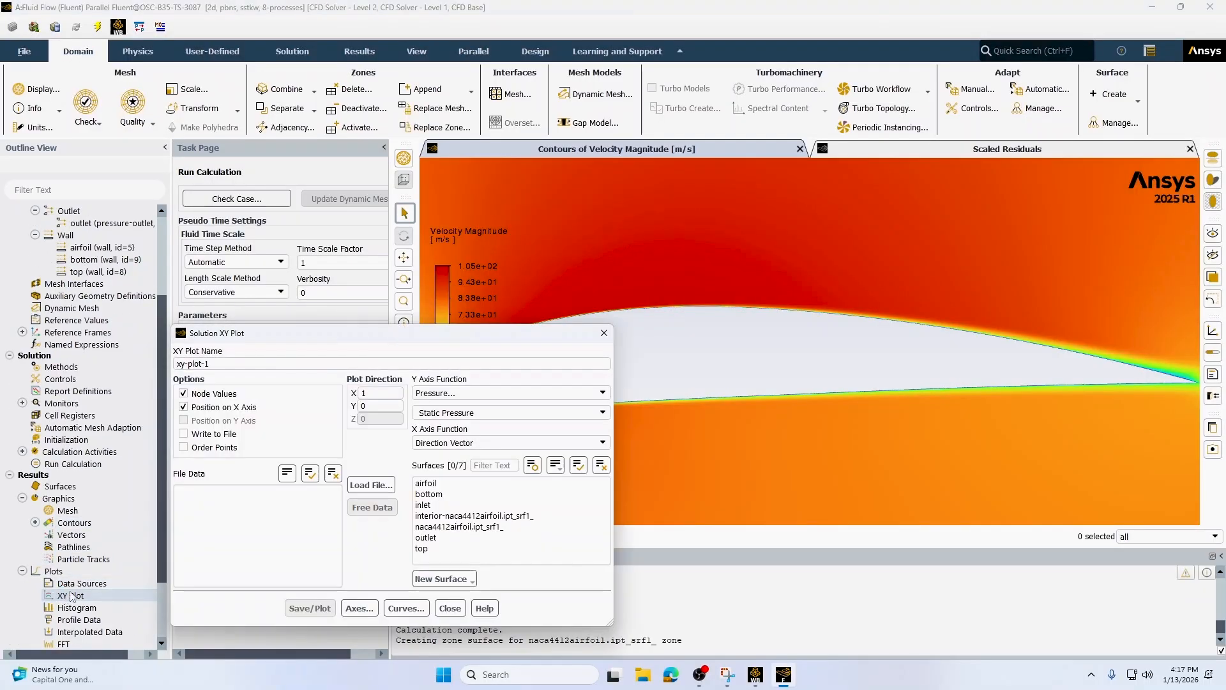
pyautogui.click(455, 484)
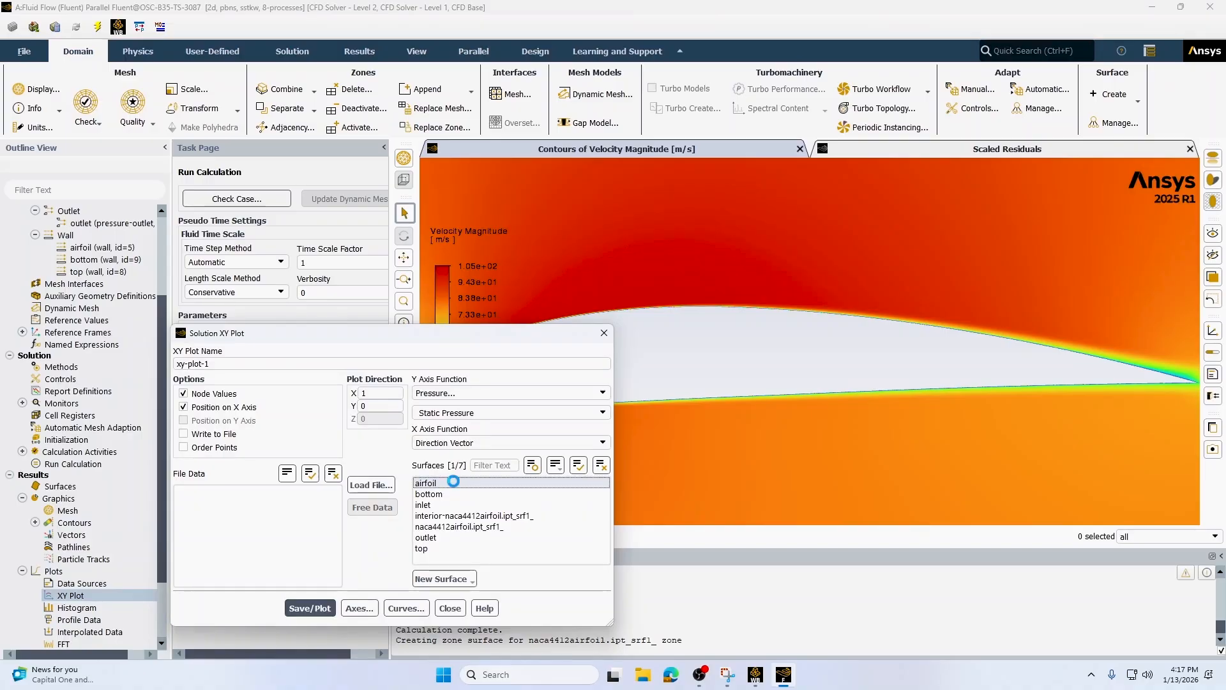
pyautogui.click(311, 607)
pyautogui.moveTo(471, 333); pyautogui.dragTo(373, 314)
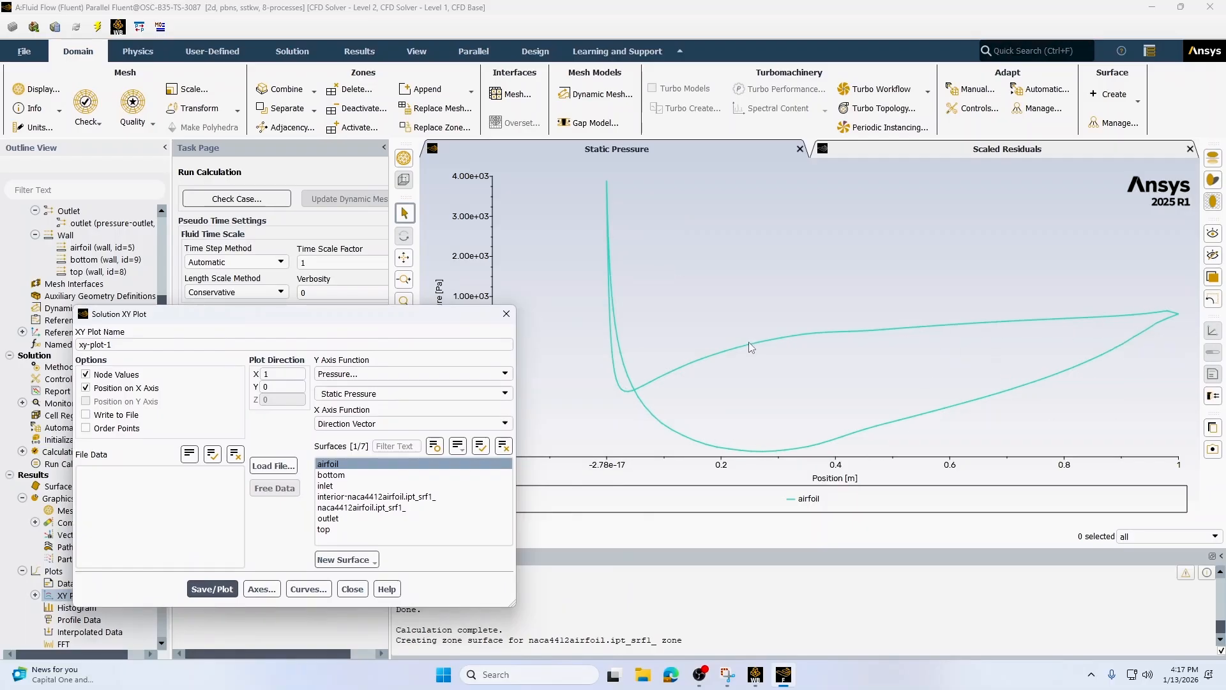
pyautogui.moveTo(633, 382)
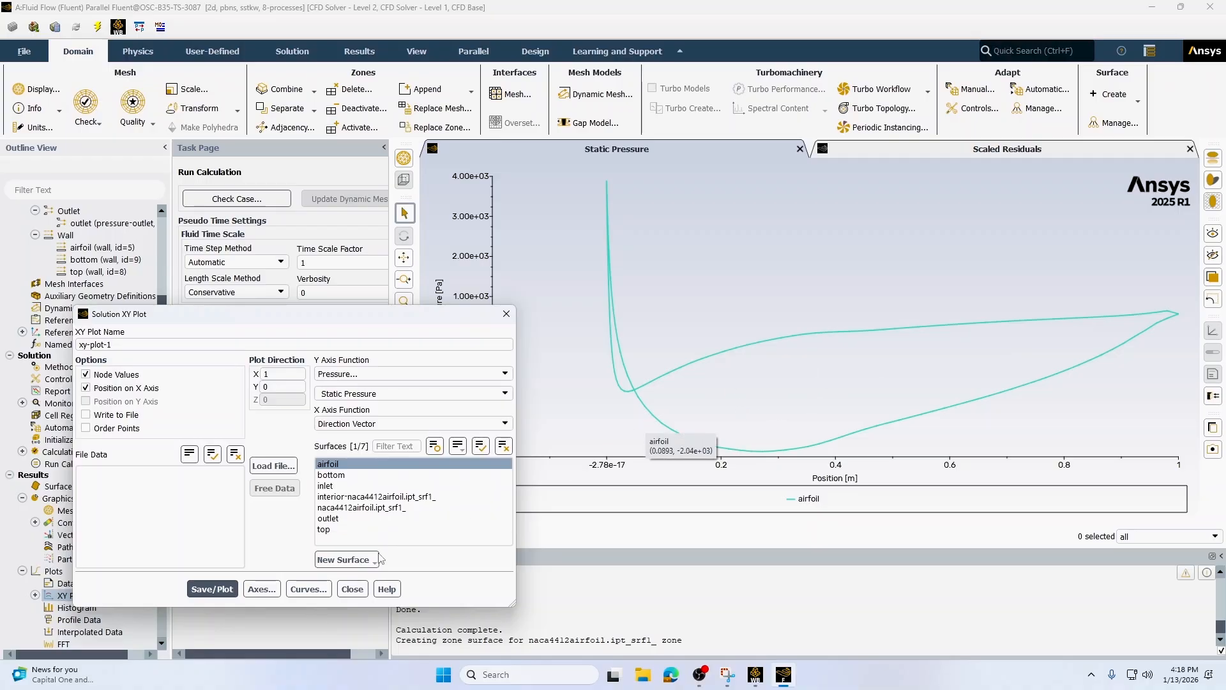
pyautogui.click(352, 589)
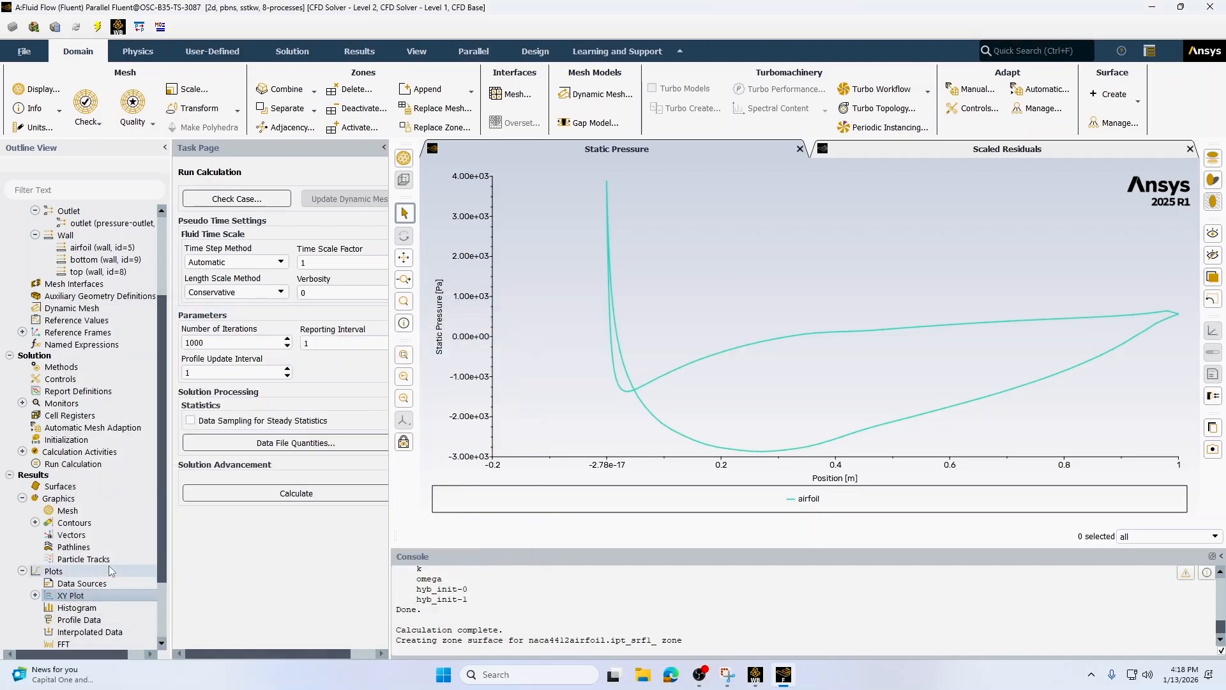
# Step: Print a force report for the airfoil wall zone along the X direction
pyautogui.scroll(-2, 109, 566)
pyautogui.scroll(-1, 109, 566)
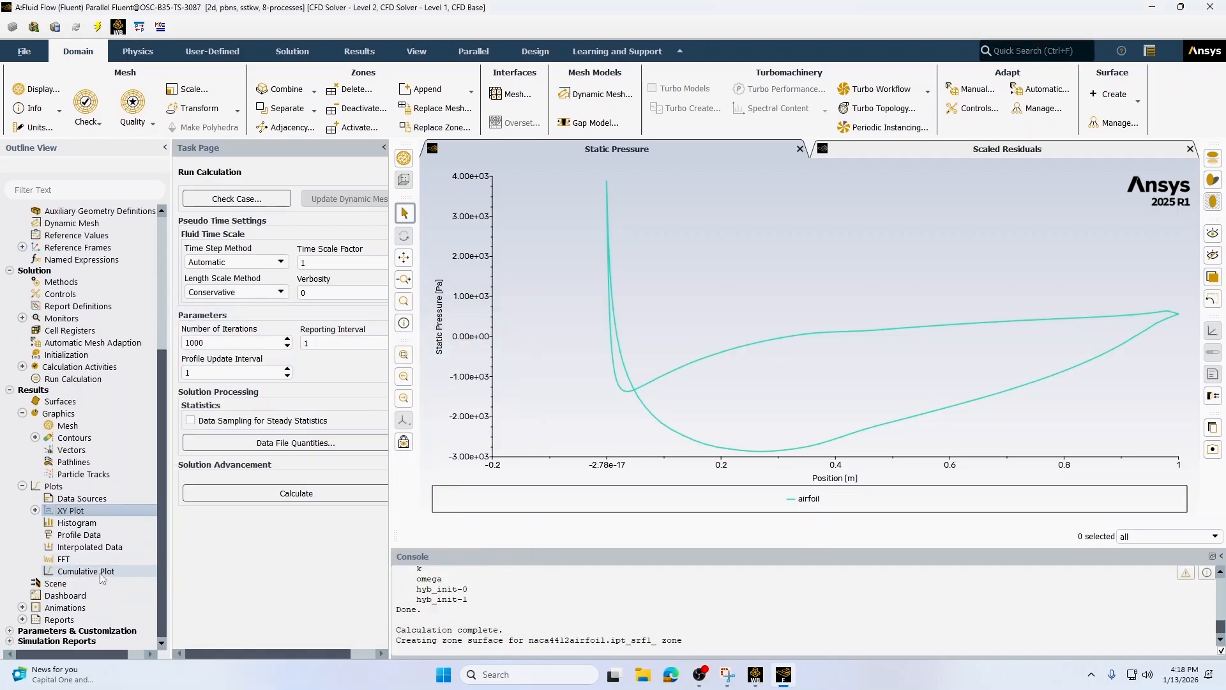
pyautogui.click(23, 620)
pyautogui.scroll(-2, 67, 604)
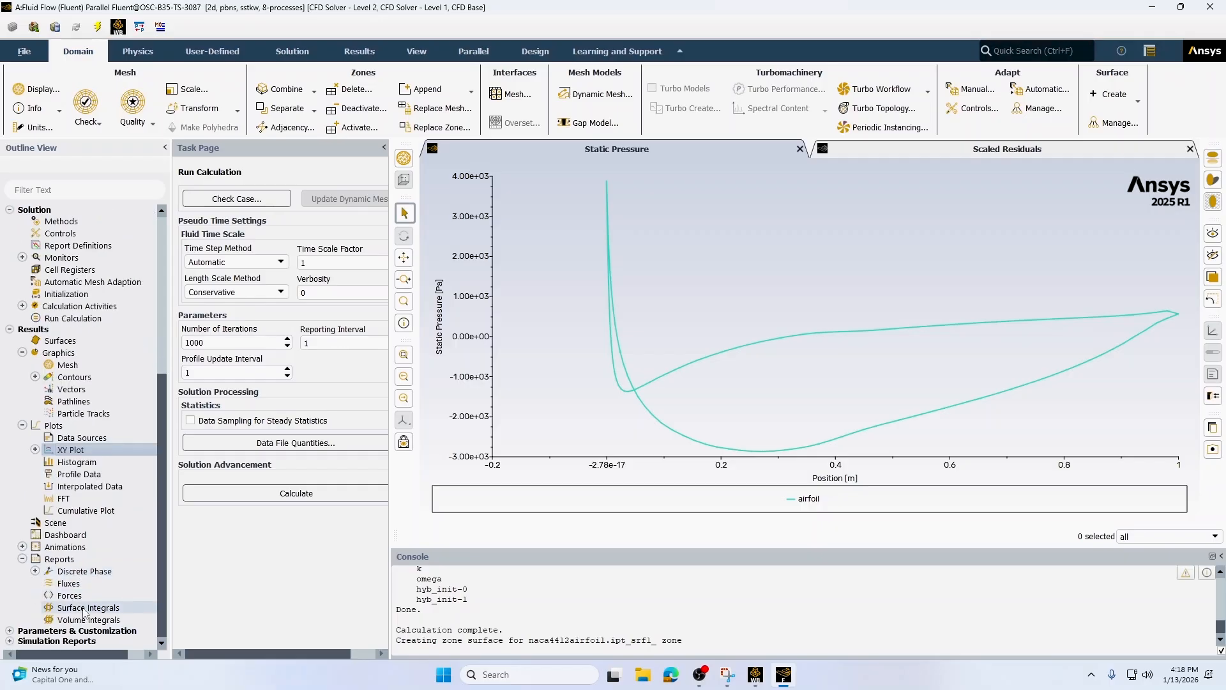
pyautogui.doubleClick(68, 596)
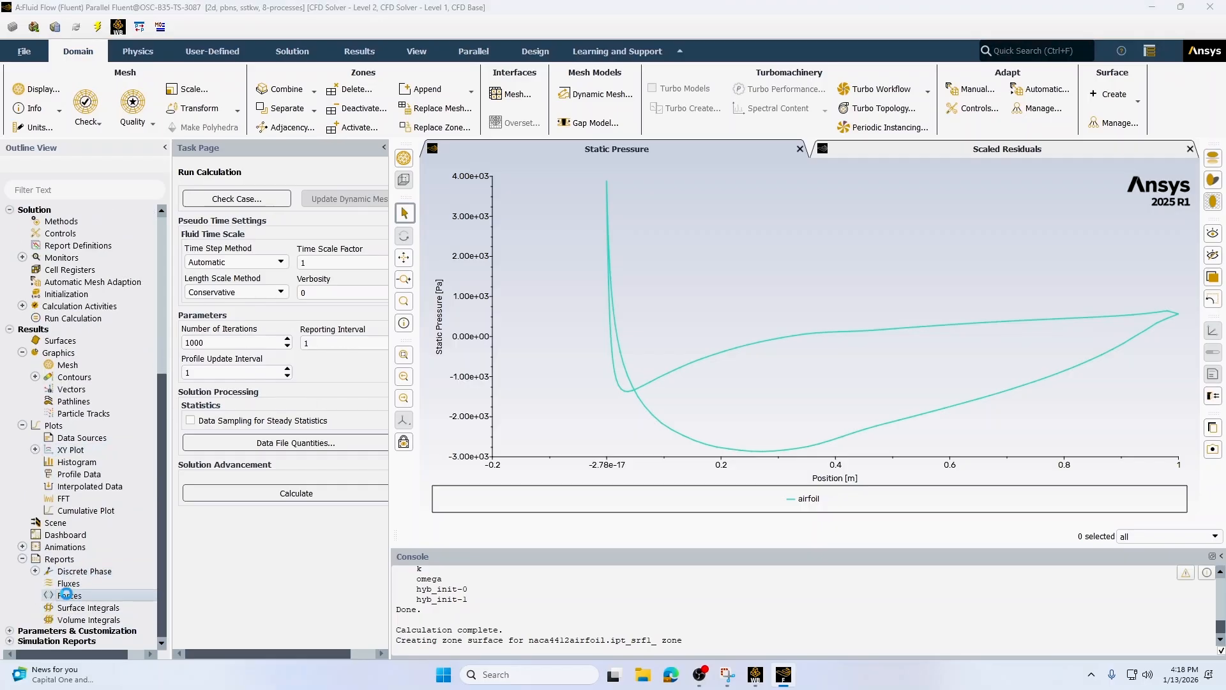
pyautogui.moveTo(354, 338); pyautogui.dragTo(264, 177)
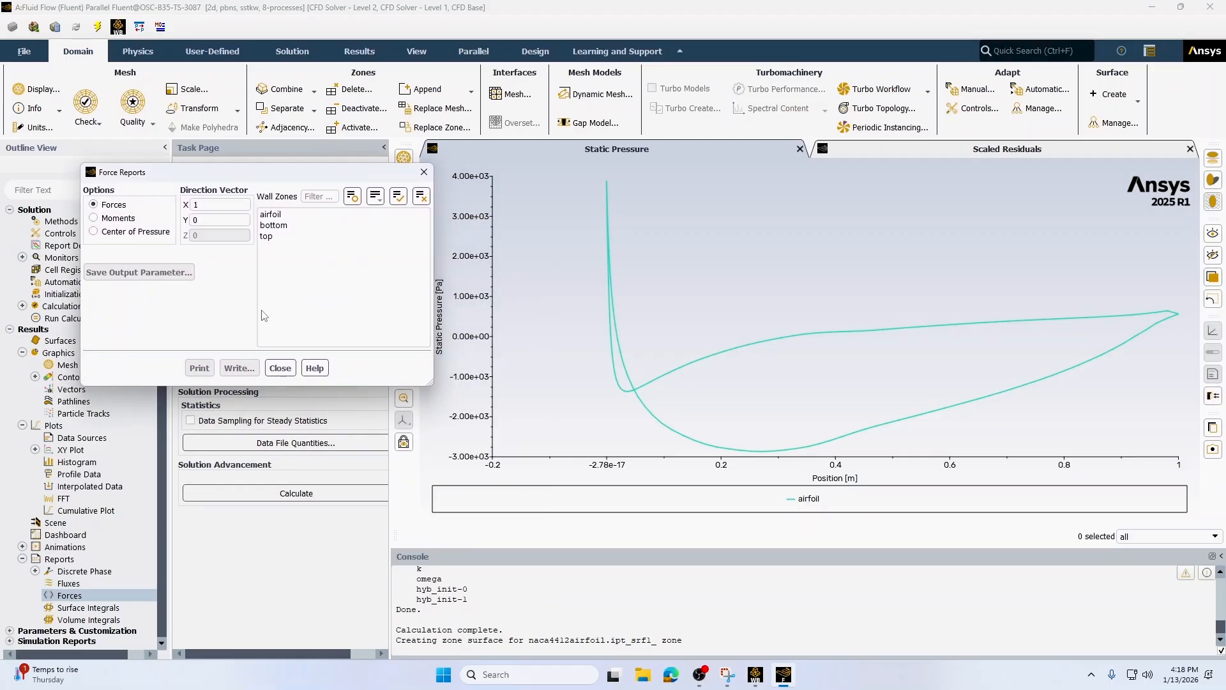
pyautogui.click(196, 205)
pyautogui.click(270, 215)
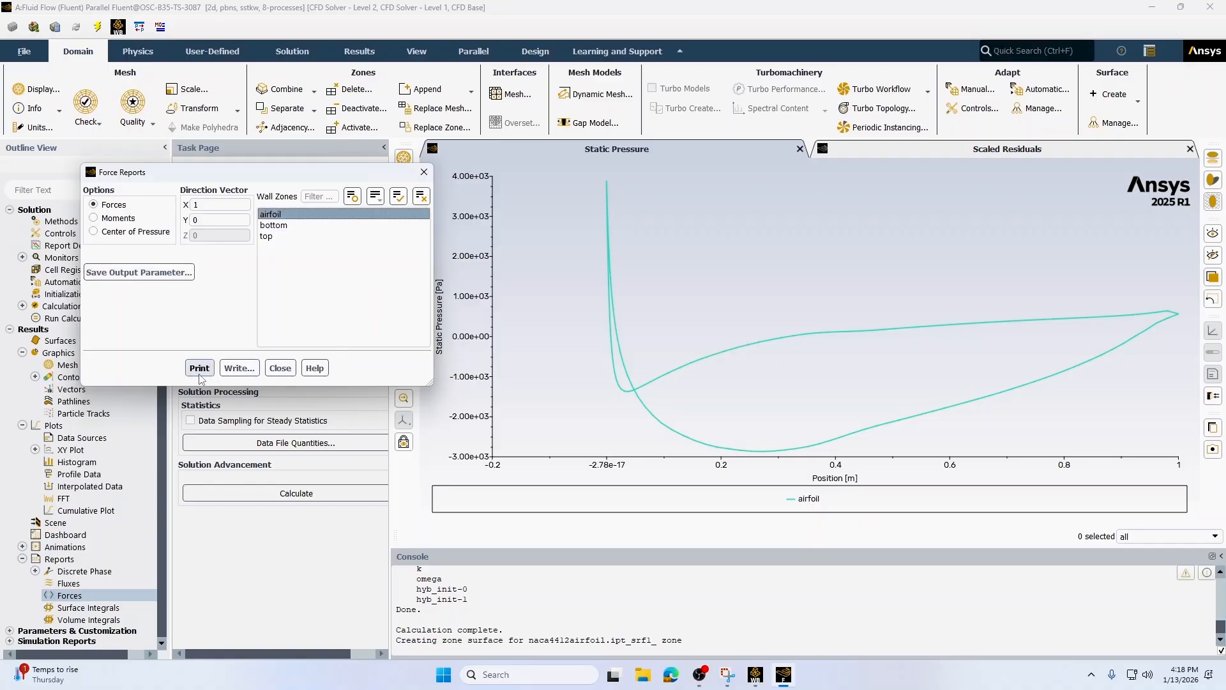
pyautogui.click(199, 370)
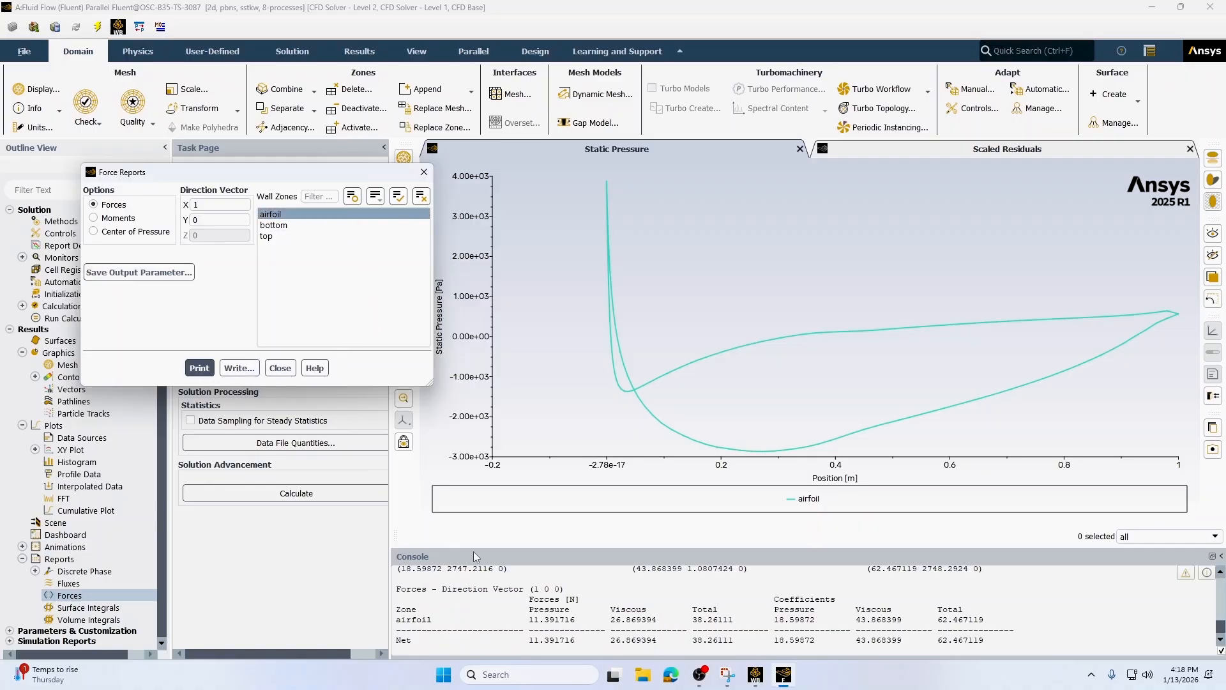
# Step: Enlarge the console and examine the airfoil's pressure, viscous and total forces along the X direction
pyautogui.moveTo(476, 547); pyautogui.dragTo(479, 451)
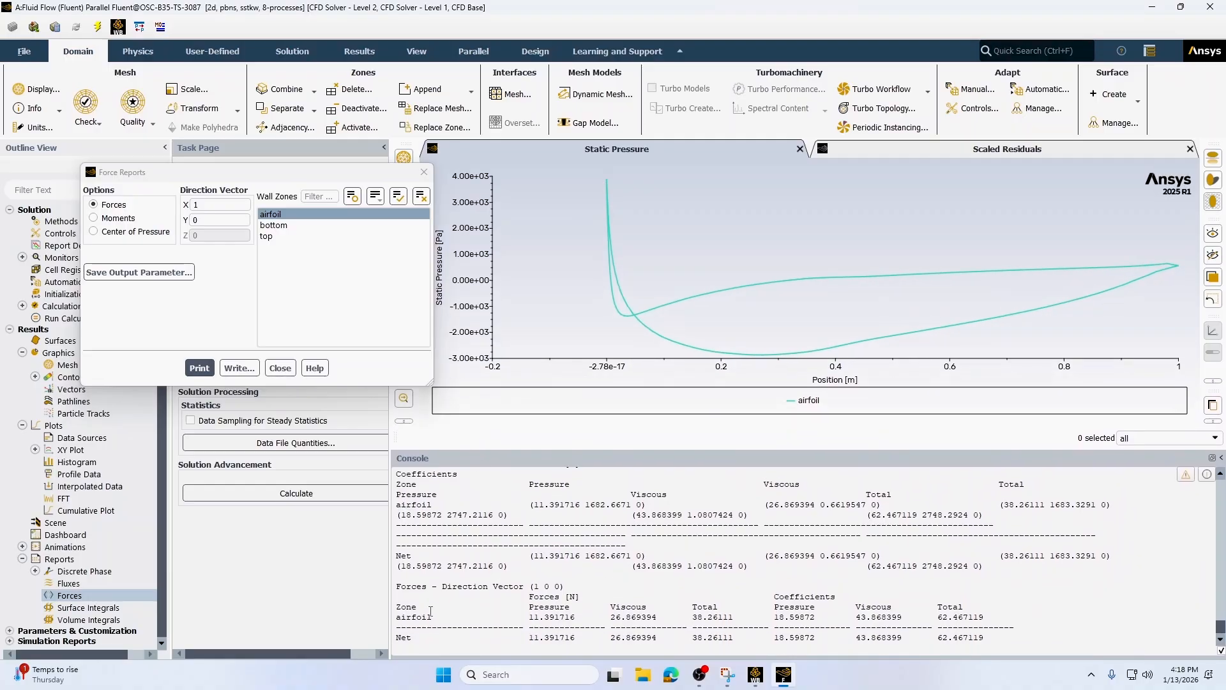
pyautogui.doubleClick(409, 619)
pyautogui.click(478, 617)
pyautogui.moveTo(530, 614); pyautogui.dragTo(583, 616)
pyautogui.click(555, 620)
pyautogui.moveTo(610, 618); pyautogui.dragTo(665, 617)
pyautogui.click(615, 607)
pyautogui.moveTo(694, 620); pyautogui.dragTo(733, 618)
pyautogui.click(733, 619)
# Step: Set the force report's direction vector to X 0, Y 1 and print the airfoil forces
pyautogui.moveTo(206, 220); pyautogui.dragTo(181, 207)
pyautogui.write('10')
pyautogui.click(199, 368)
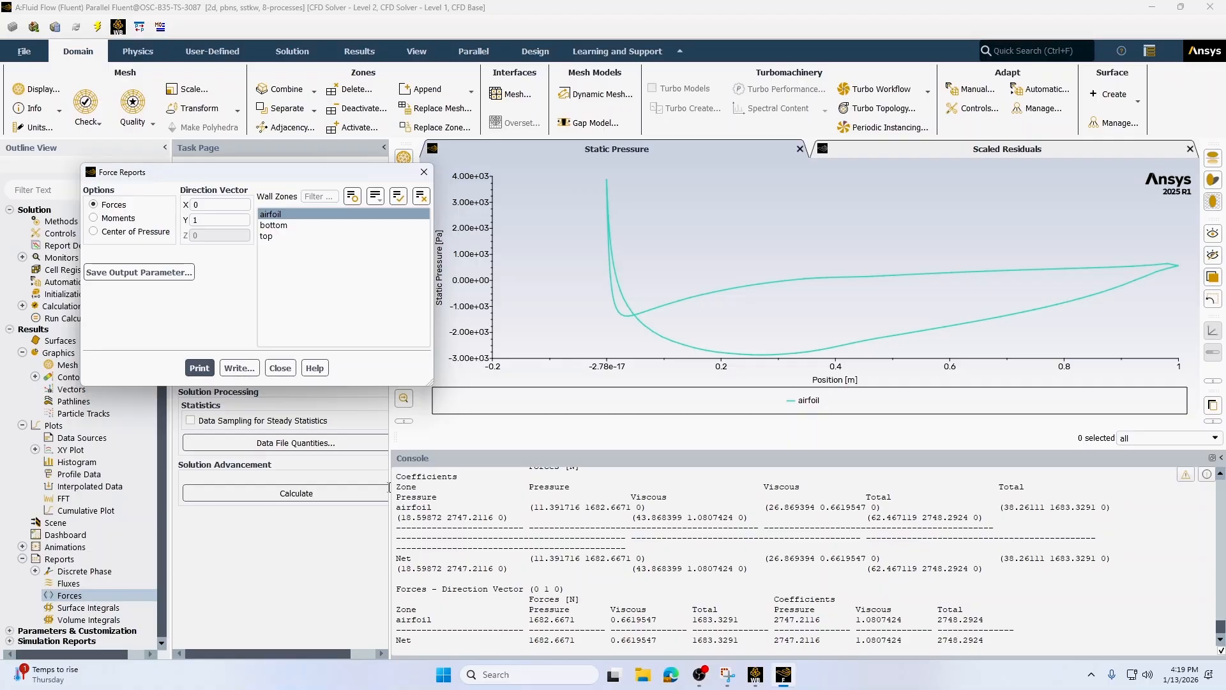
pyautogui.click(280, 368)
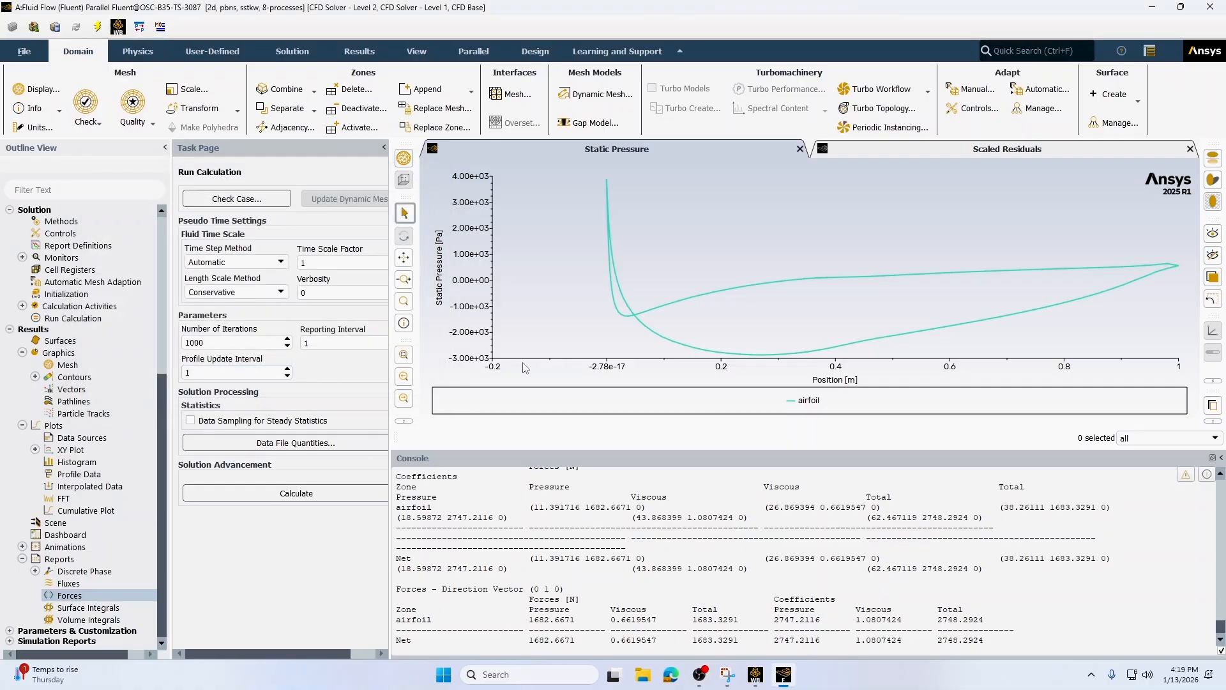
pyautogui.moveTo(961, 325)
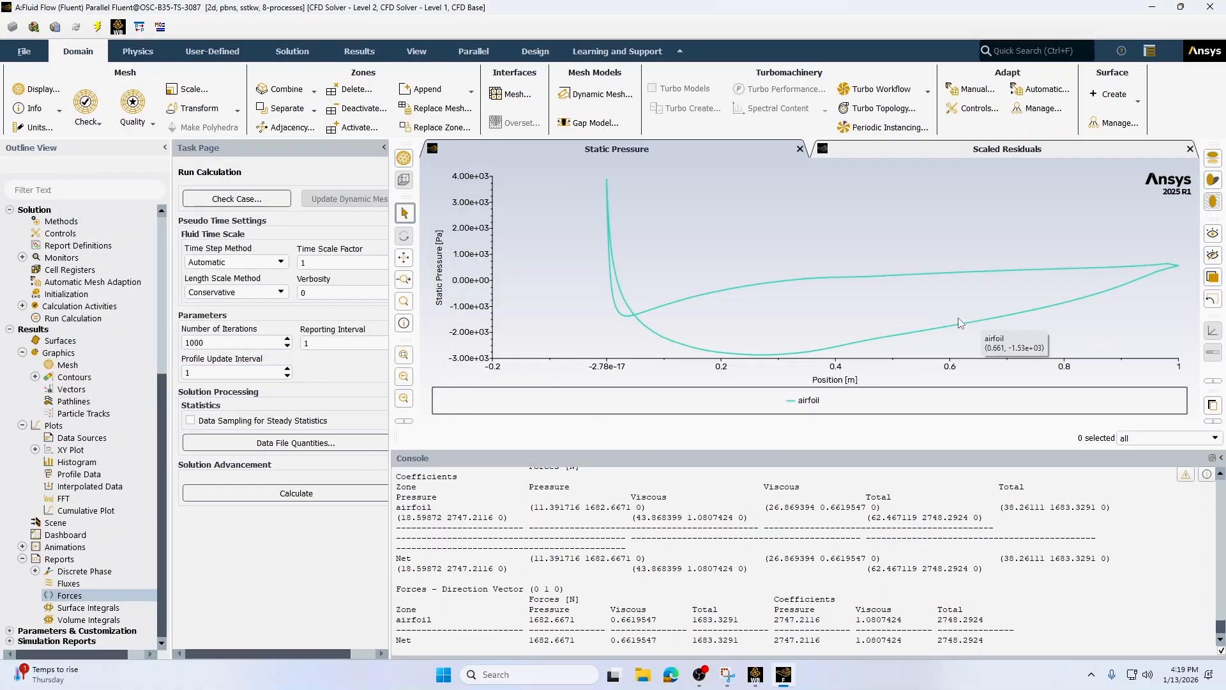